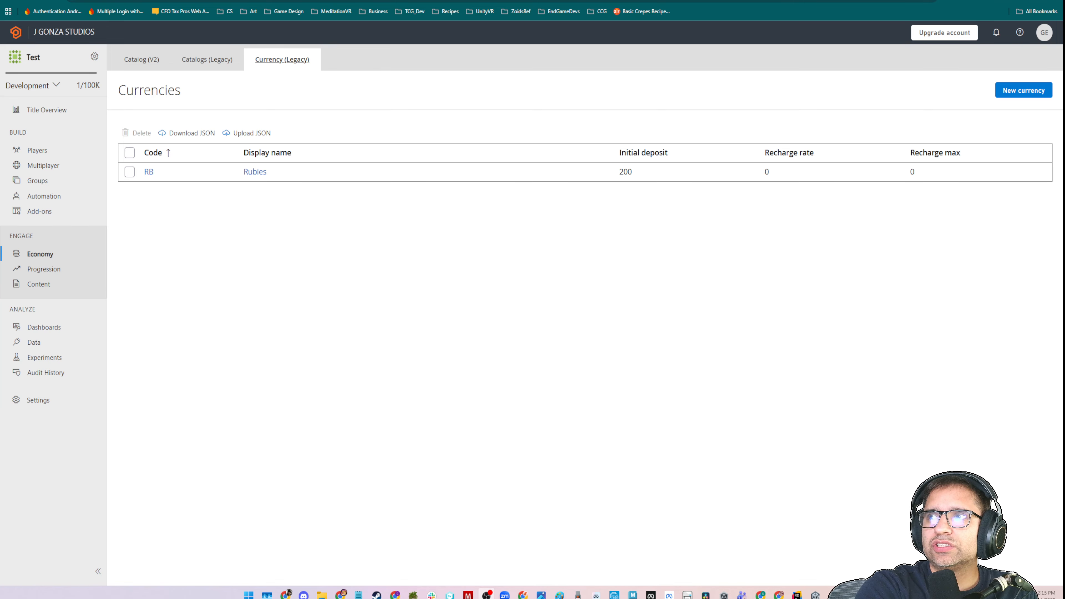
Compare the Catalog (V2) item and currency pages with the legacy currency list.
{"action": "left_click", "coordinate": [1023, 90]}
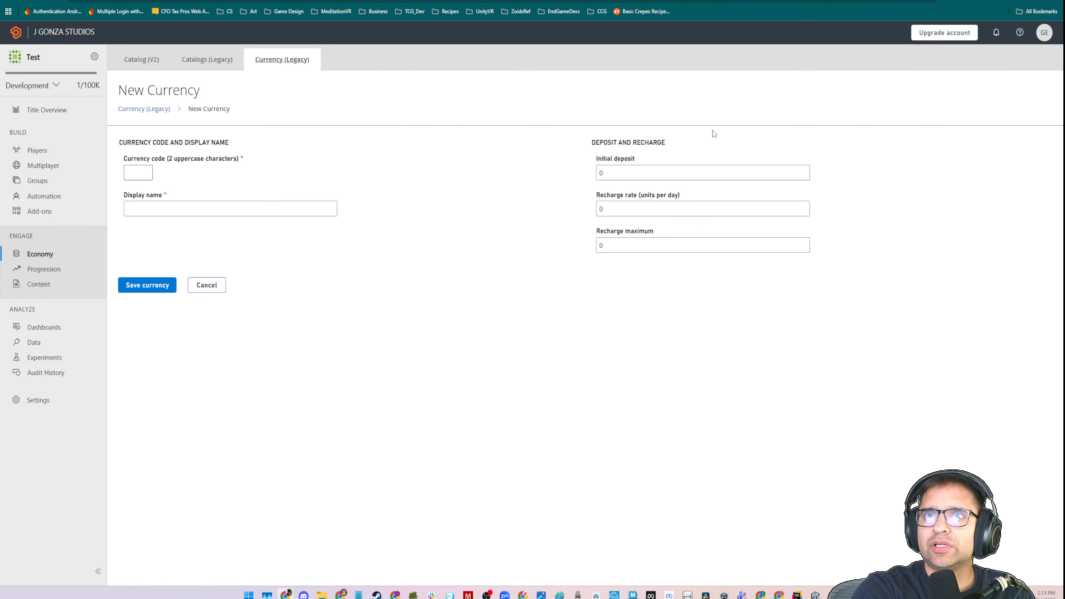
{"action": "left_click", "coordinate": [71, 254]}
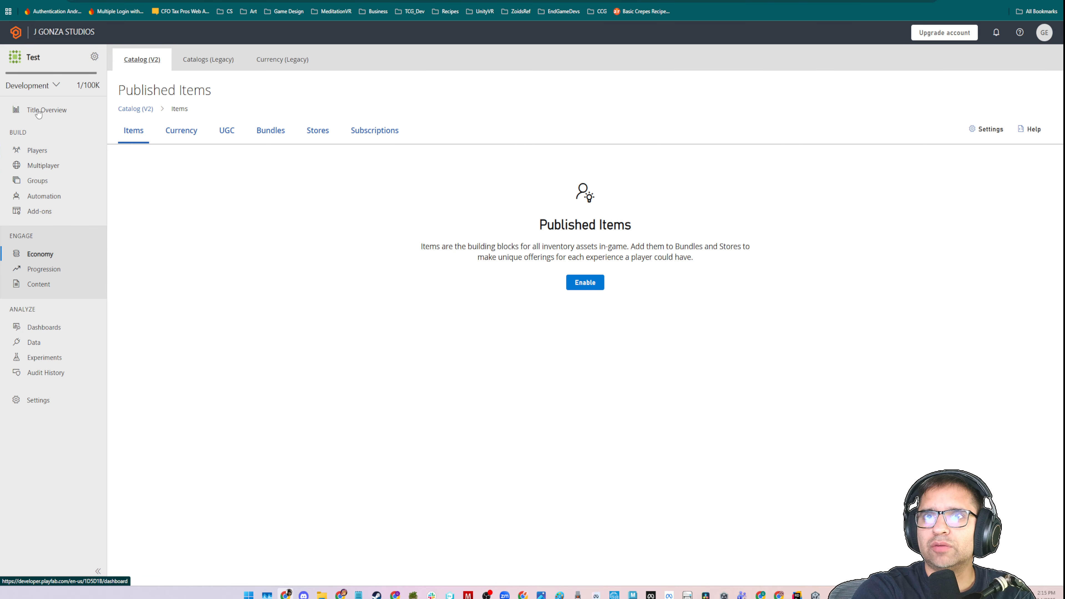
{"action": "left_click", "coordinate": [179, 128]}
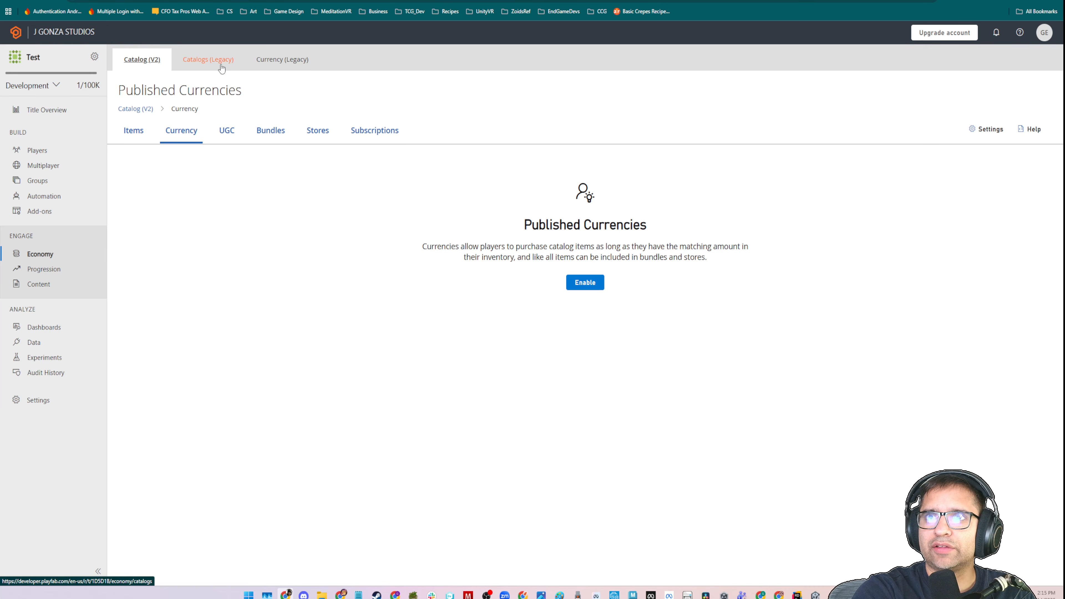
{"action": "left_click", "coordinate": [266, 64]}
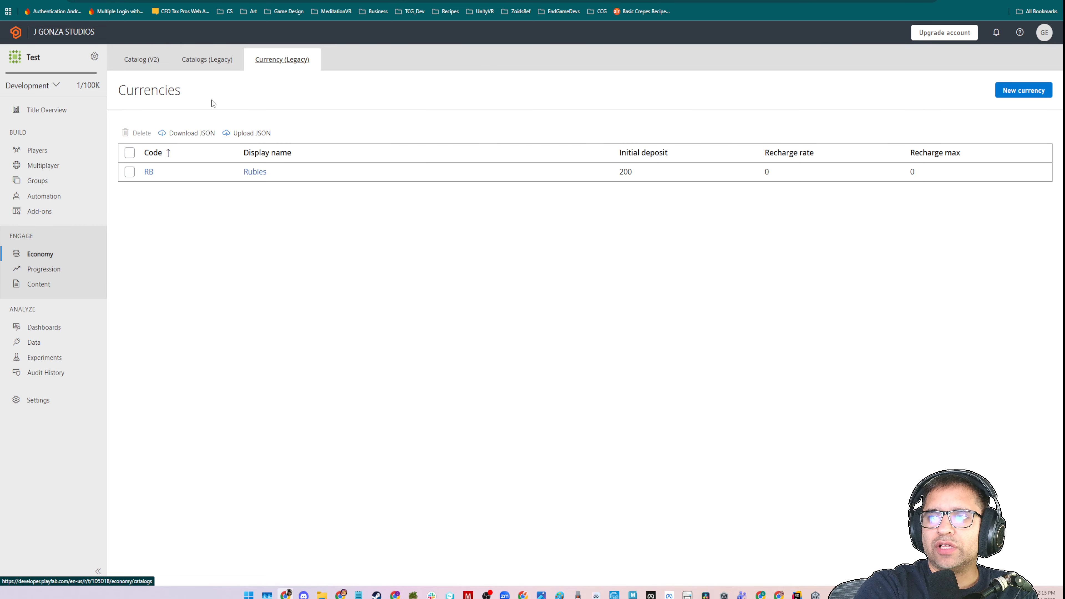
{"action": "left_click", "coordinate": [140, 63]}
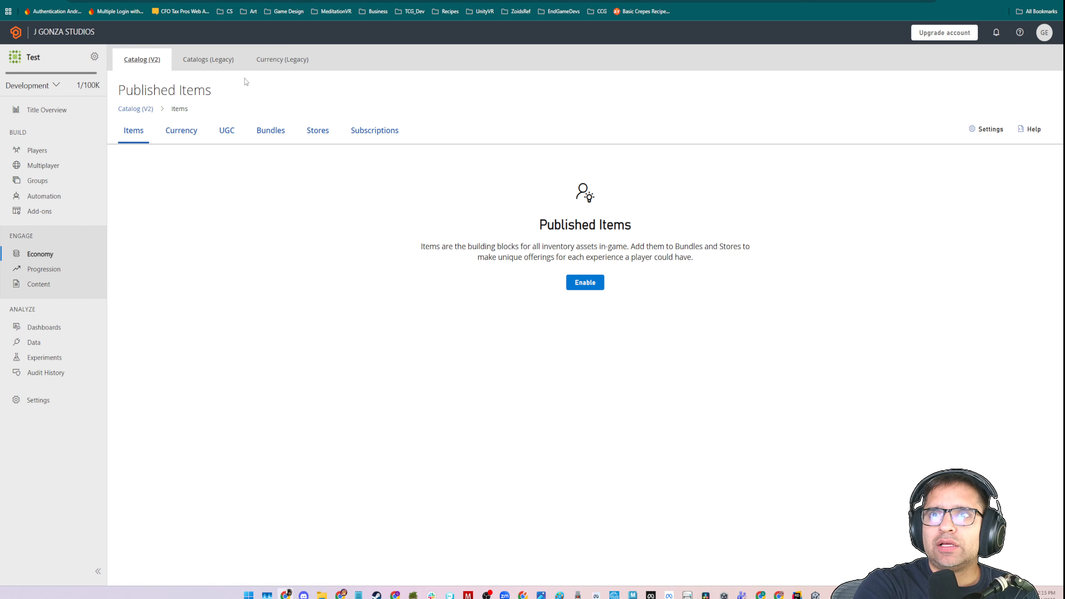
{"action": "left_click", "coordinate": [259, 69]}
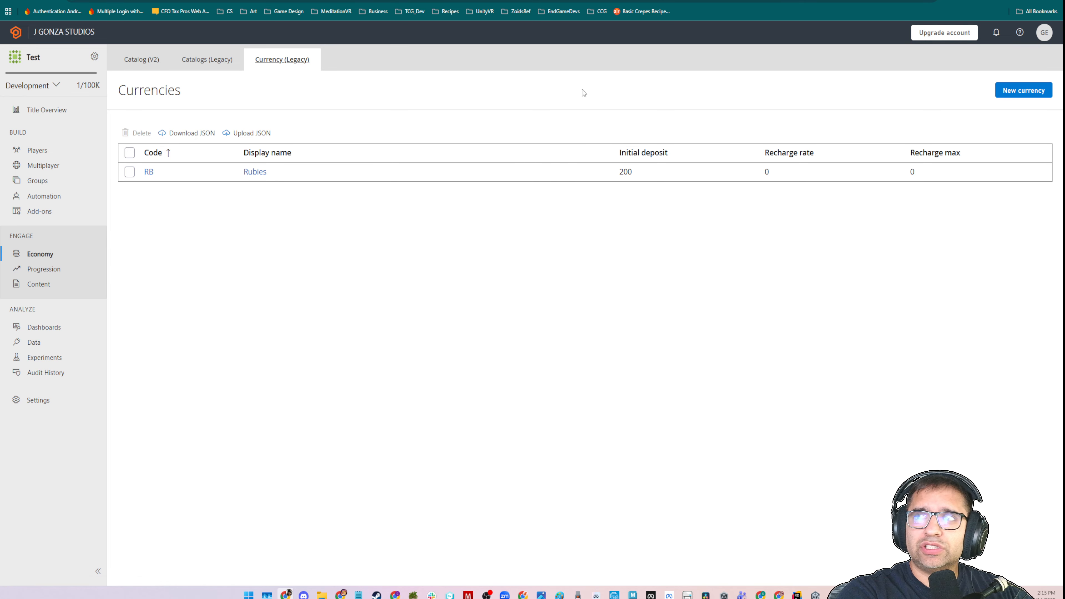
Start a new legacy currency with the code GM and the display name Gems.
{"action": "left_click", "coordinate": [1007, 93]}
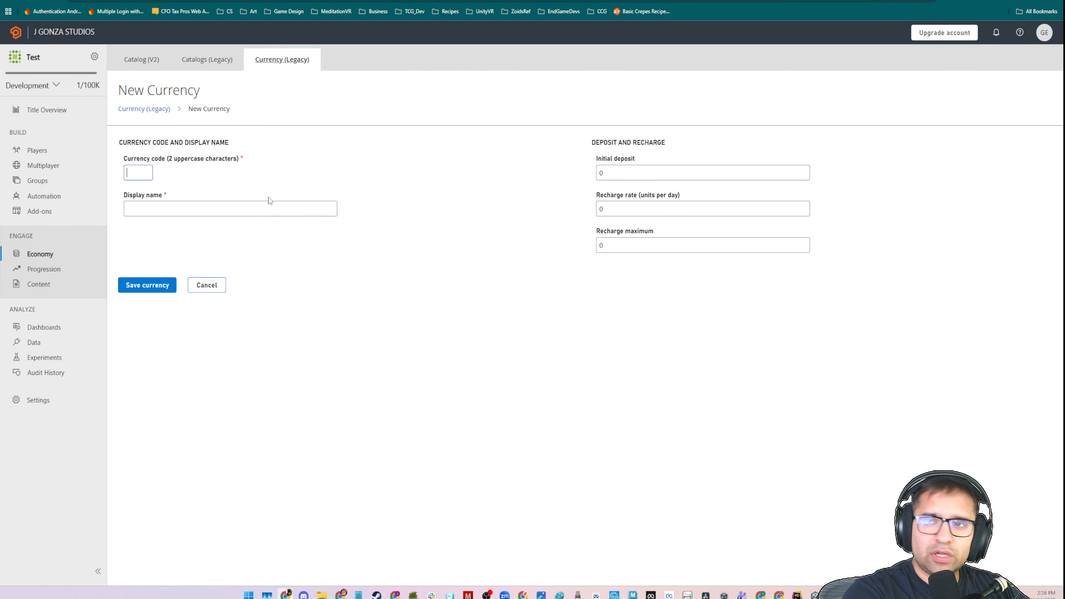
{"action": "type", "text": "BN"}
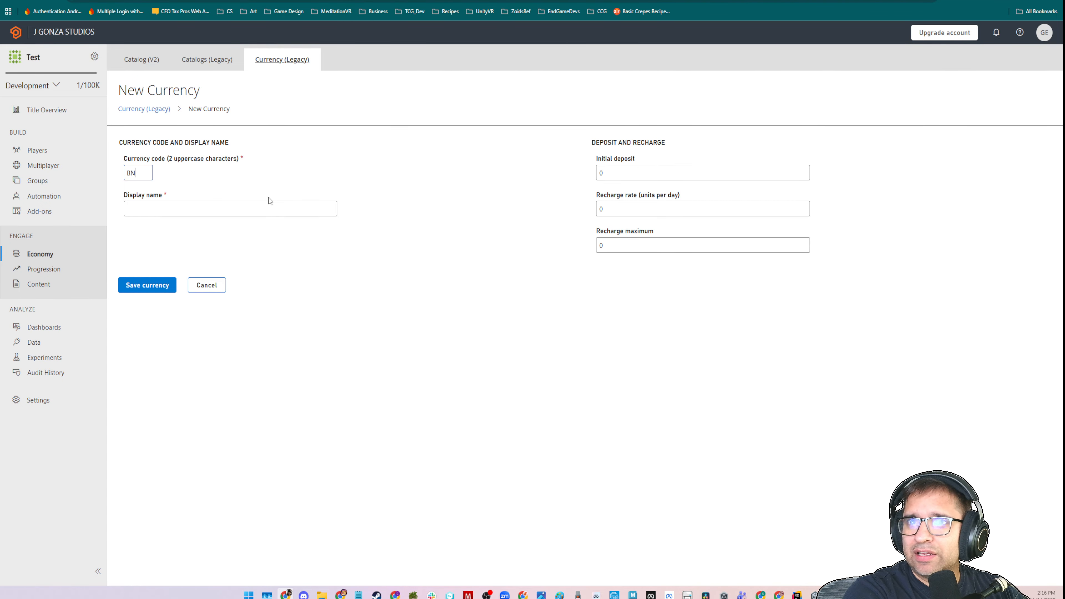
{"action": "key", "text": "BackSpace"}
{"action": "key", "text": "BackSpace"}
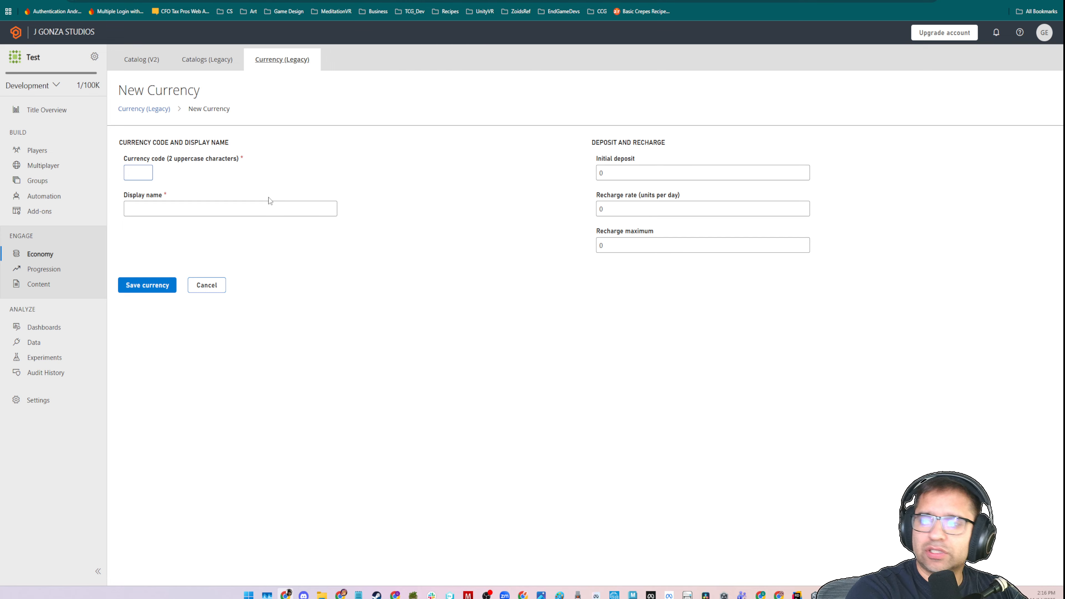
{"action": "type", "text": "GM"}
{"action": "key", "text": "BackSpace"}
{"action": "key", "text": "BackSpace"}
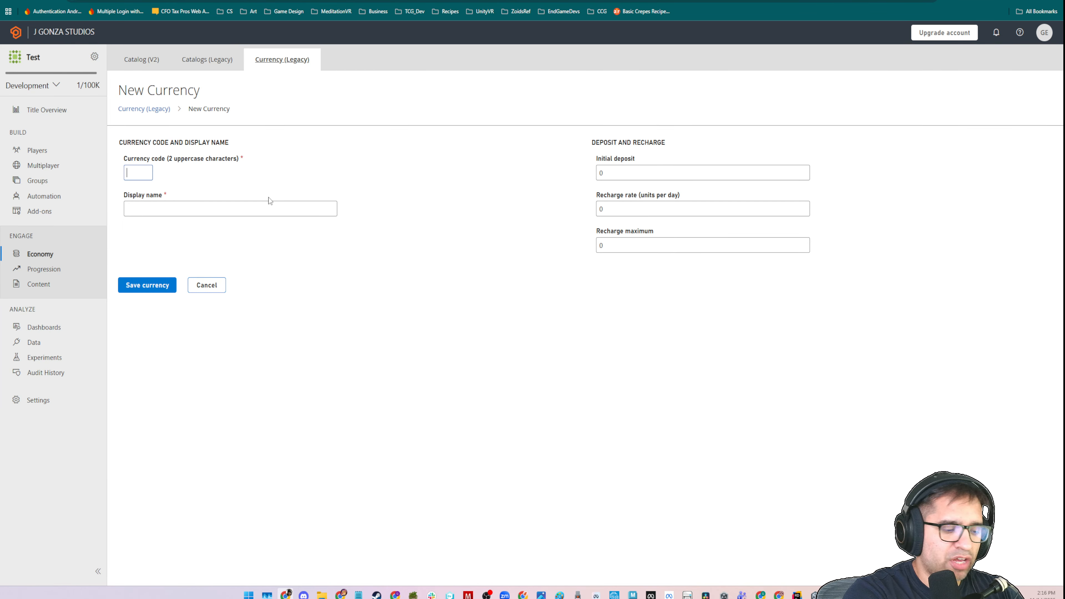
{"action": "type", "text": "GM"}
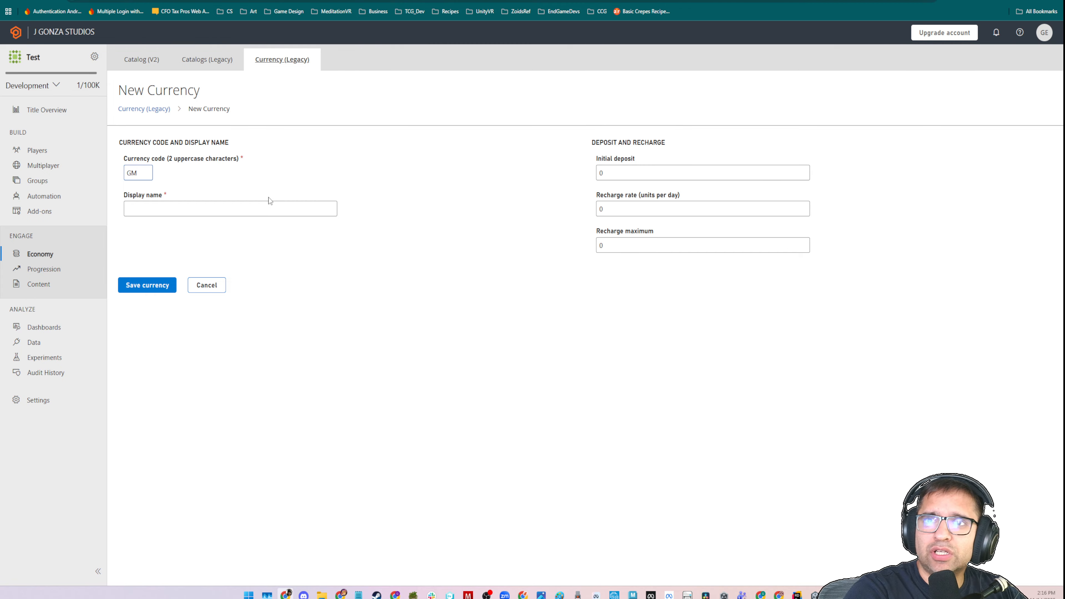
{"action": "left_click", "coordinate": [265, 208]}
{"action": "type", "text": "Gems"}
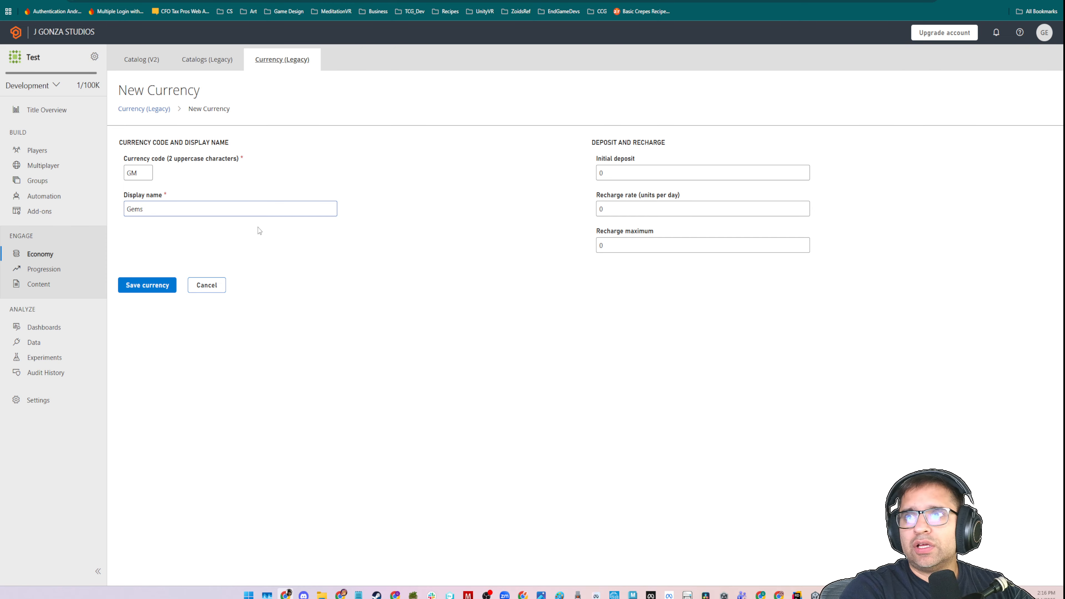
Try an initial deposit of 500 for the Gems currency and clear the value again.
{"action": "left_click", "coordinate": [598, 173]}
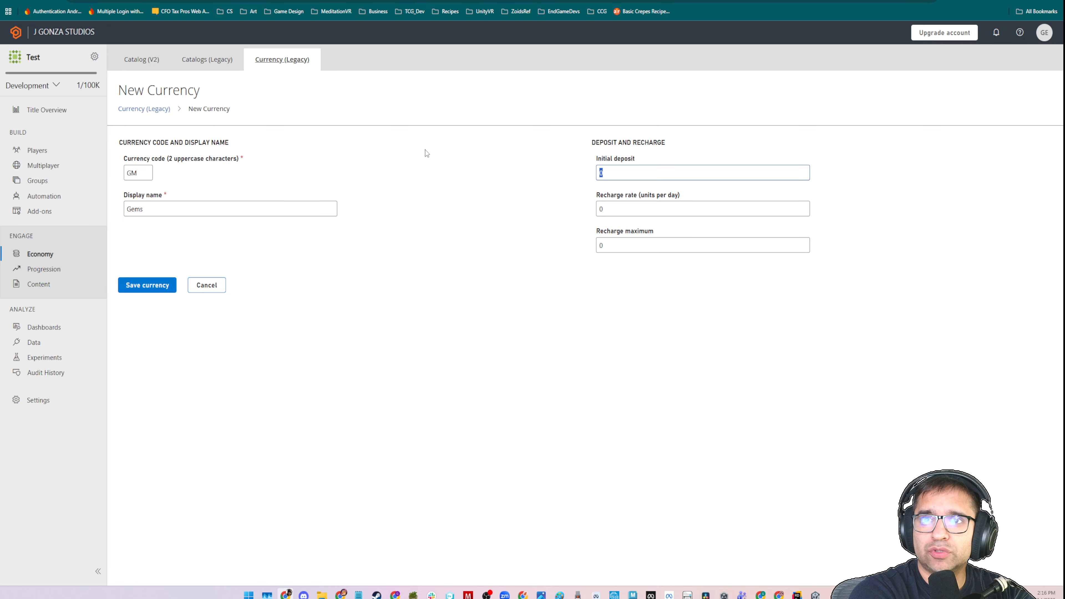
{"action": "type", "text": "500"}
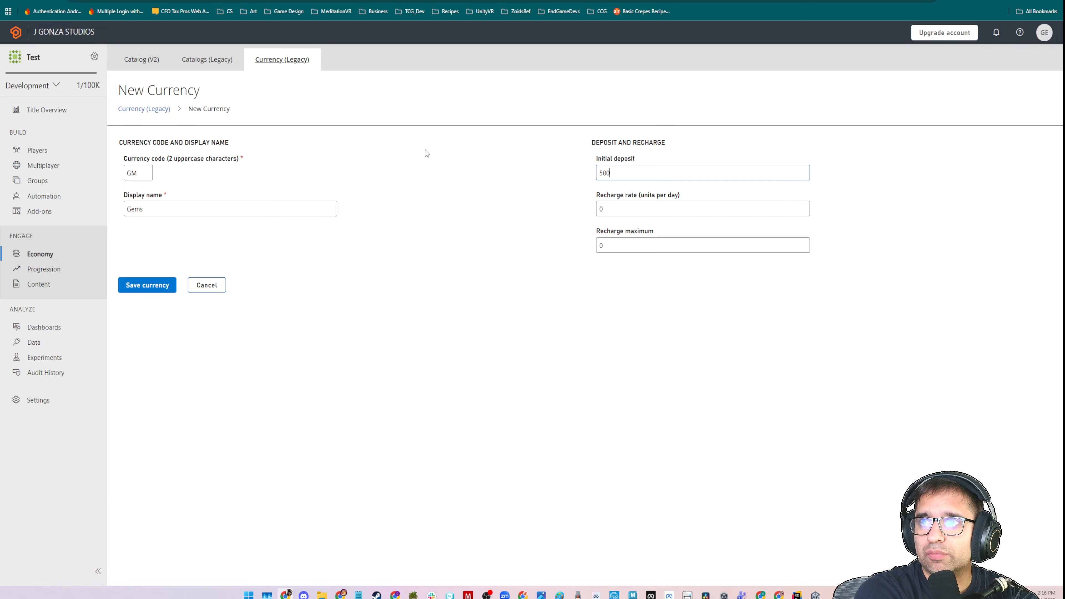
{"action": "key", "text": "BackSpace"}
{"action": "key", "text": "BackSpace"}
{"action": "key", "text": "BackSpace"}
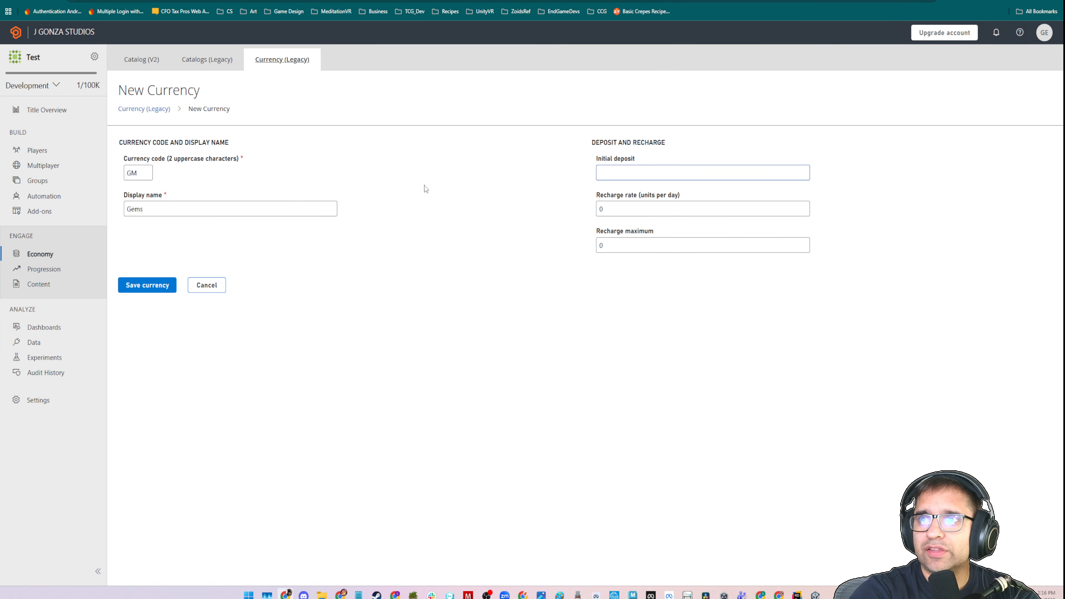
Set the Gems currency's recharge maximum to 240.
{"action": "key", "text": "Tab"}
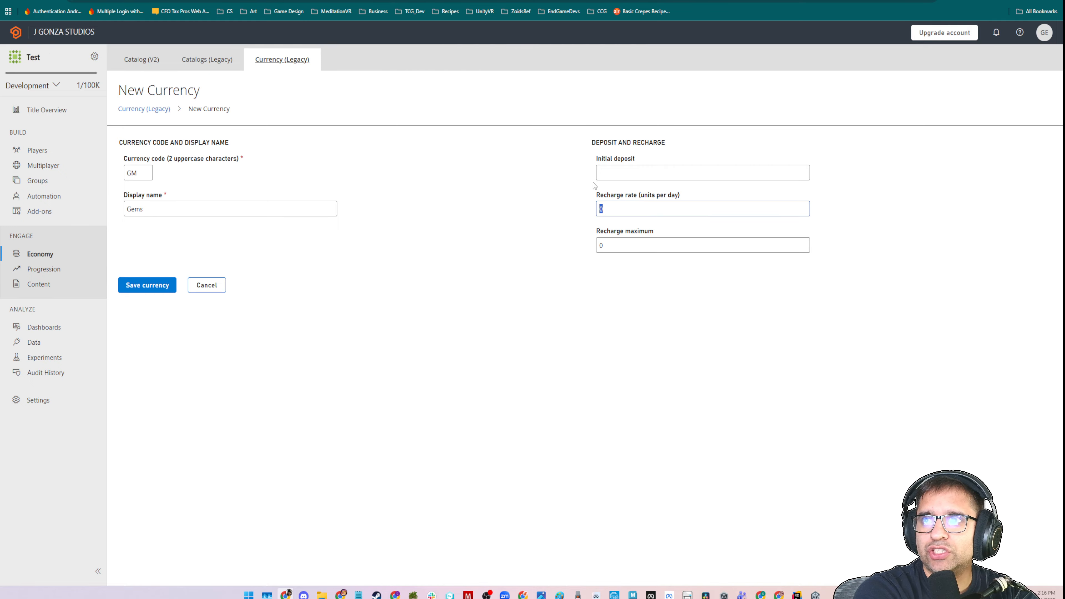
{"action": "key", "text": "Tab"}
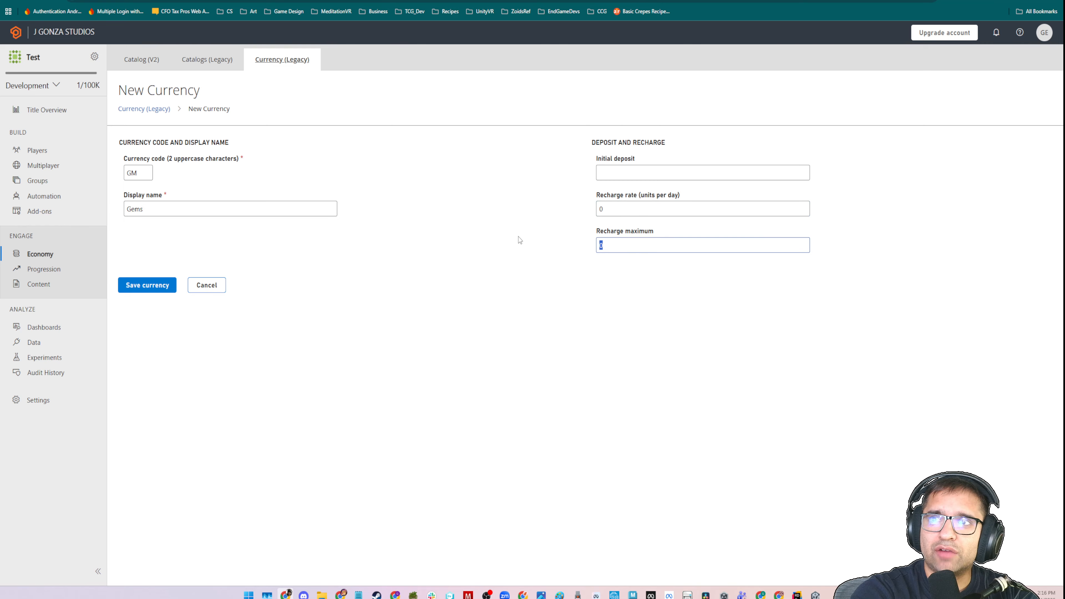
{"action": "type", "text": "120"}
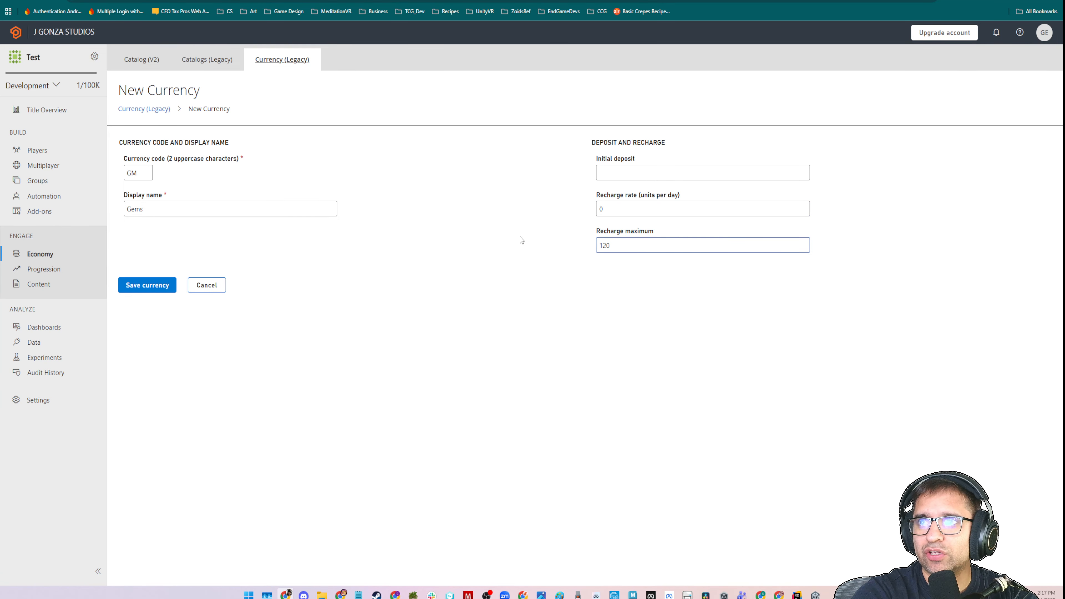
{"action": "key", "text": "ctrl+a"}
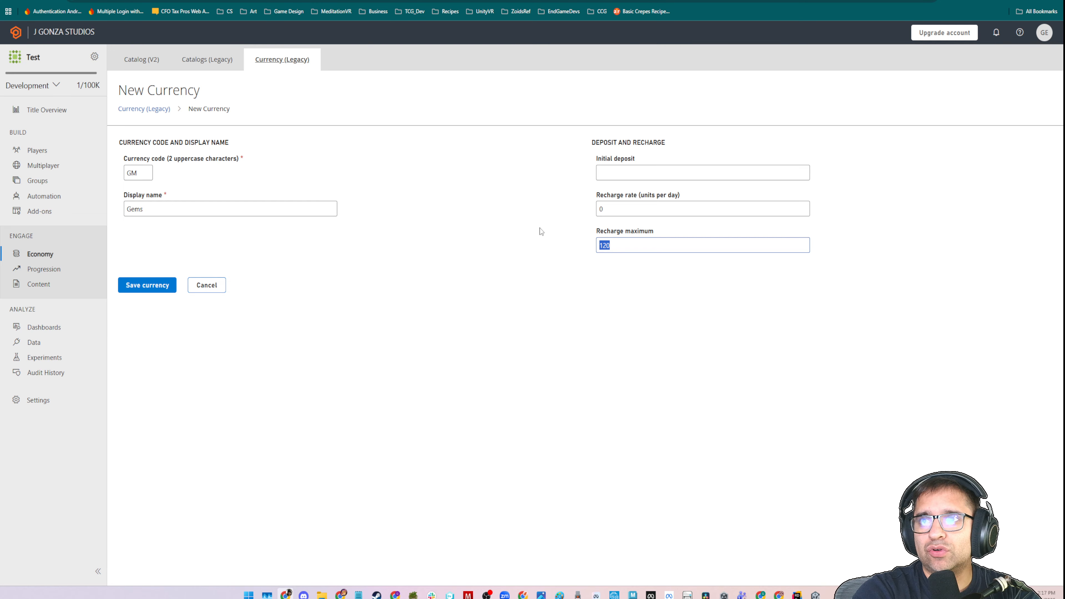
{"action": "left_click", "coordinate": [609, 246]}
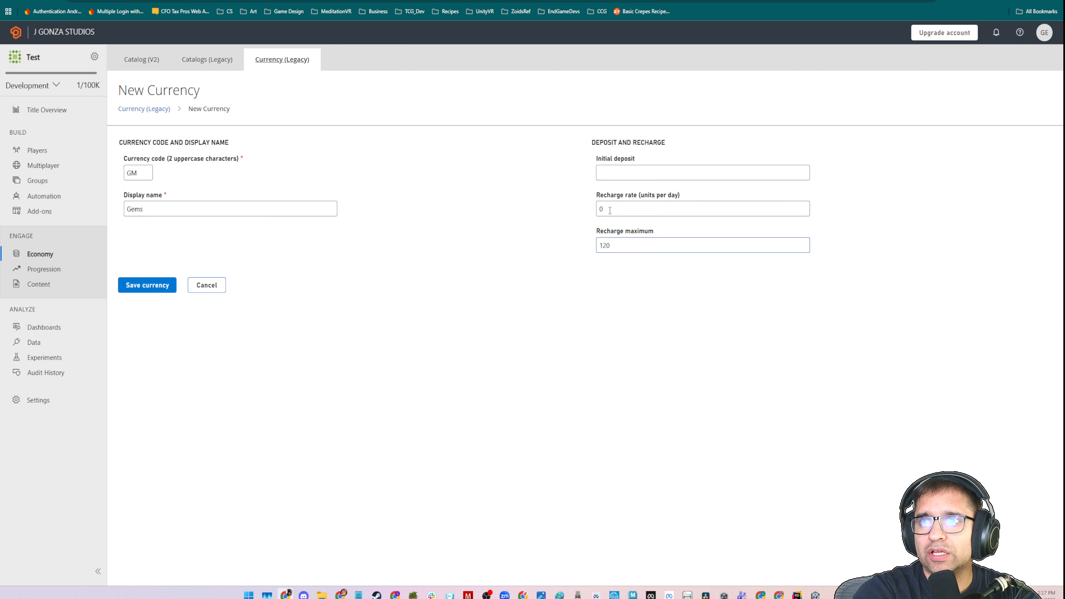
{"action": "left_click_drag", "start_coordinate": [609, 212], "coordinate": [555, 211]}
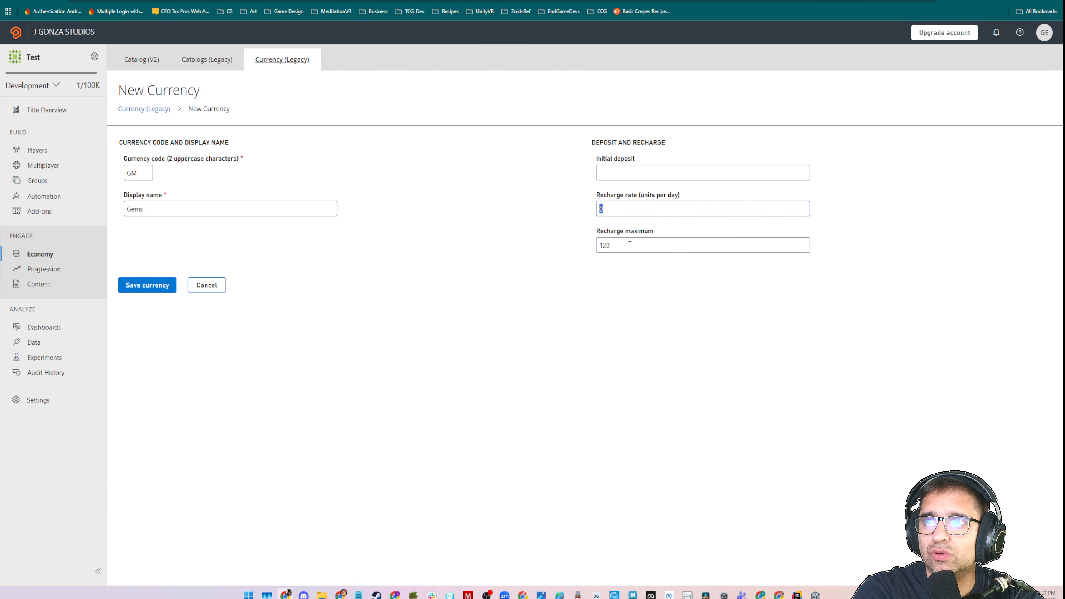
{"action": "left_click_drag", "start_coordinate": [630, 245], "coordinate": [533, 239]}
{"action": "type", "text": "240"}
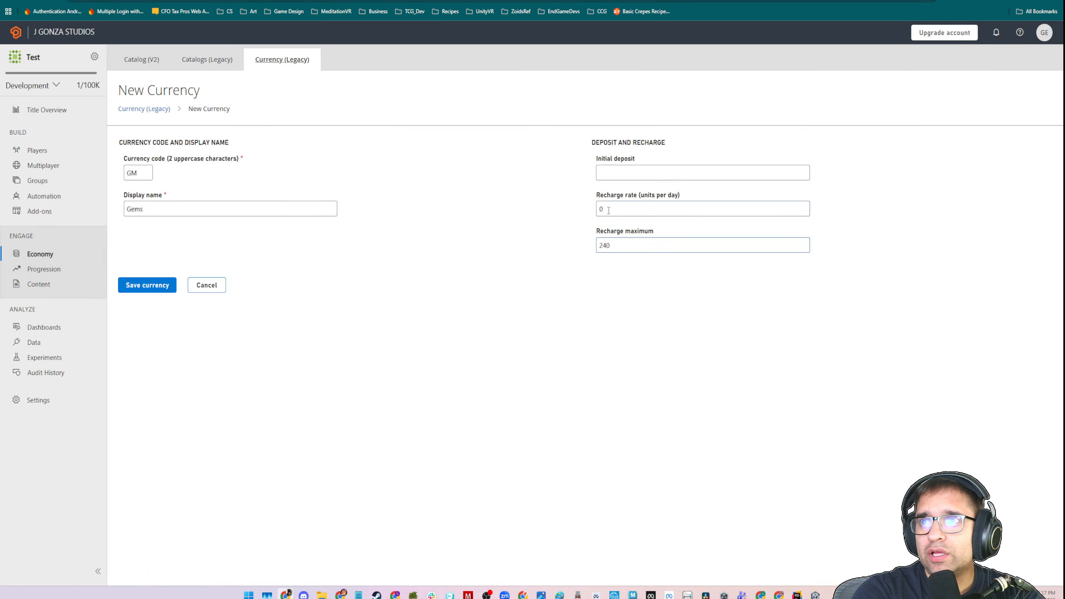
Try recharge rates of 240 and 480 units per day for Gems, and reset the rate to 0.
{"action": "left_click_drag", "start_coordinate": [609, 210], "coordinate": [545, 196]}
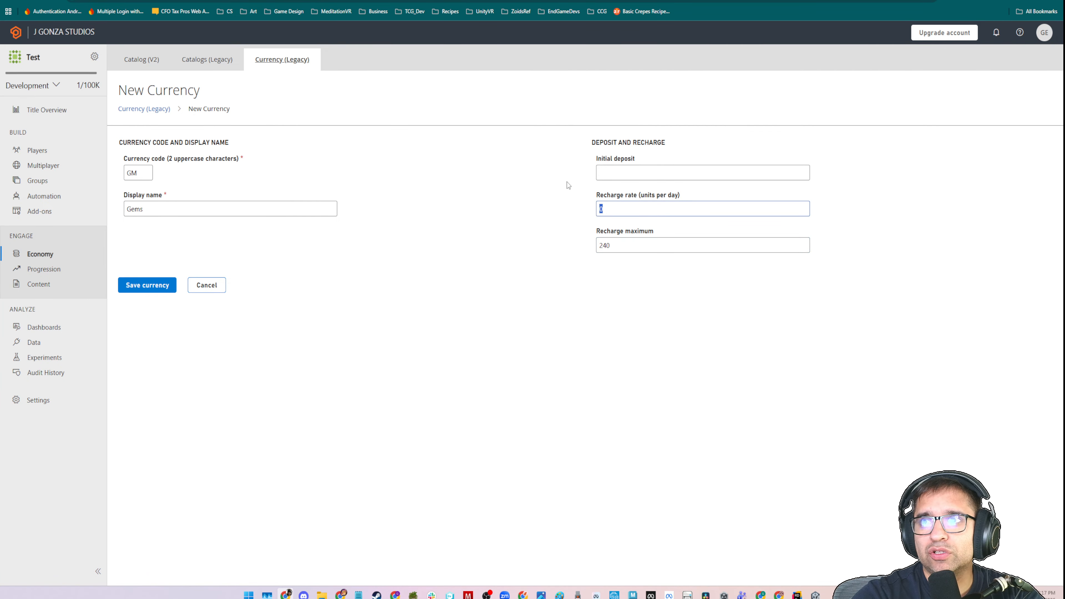
{"action": "type", "text": "240"}
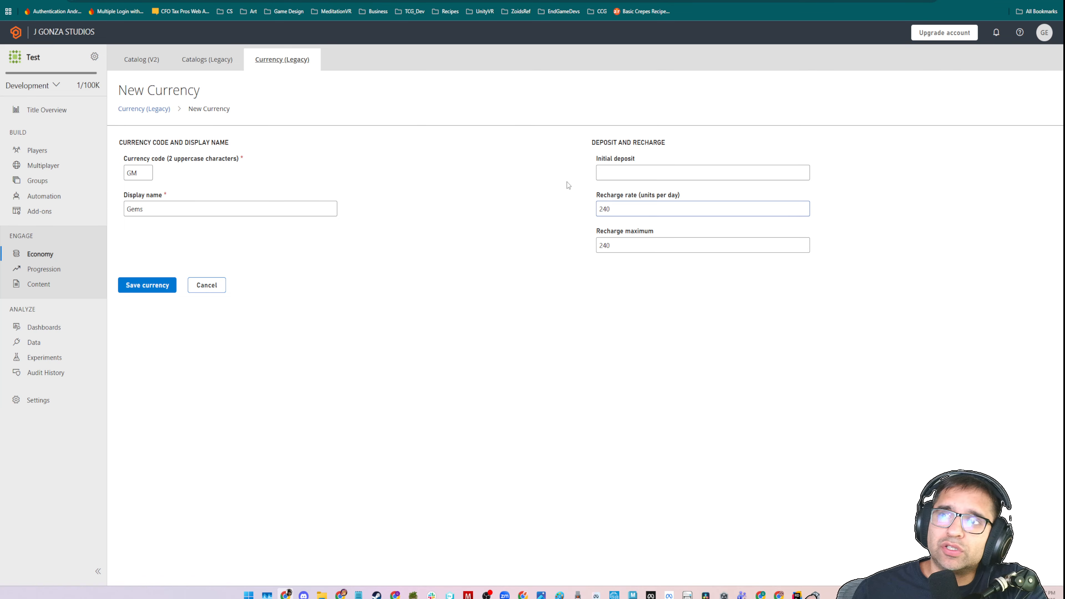
{"action": "key", "text": "ctrl+a"}
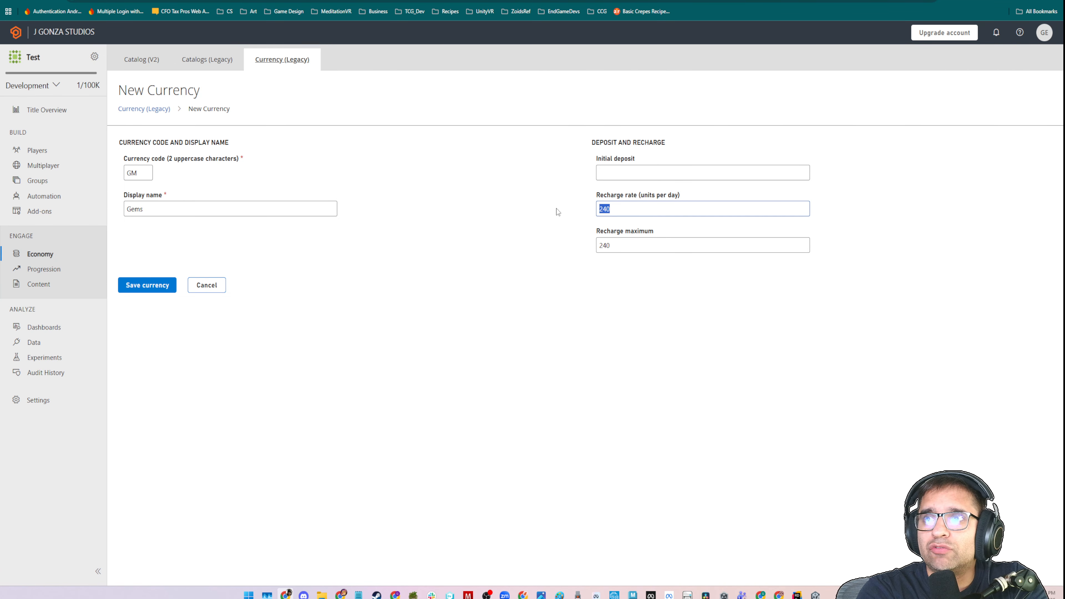
{"action": "type", "text": "480"}
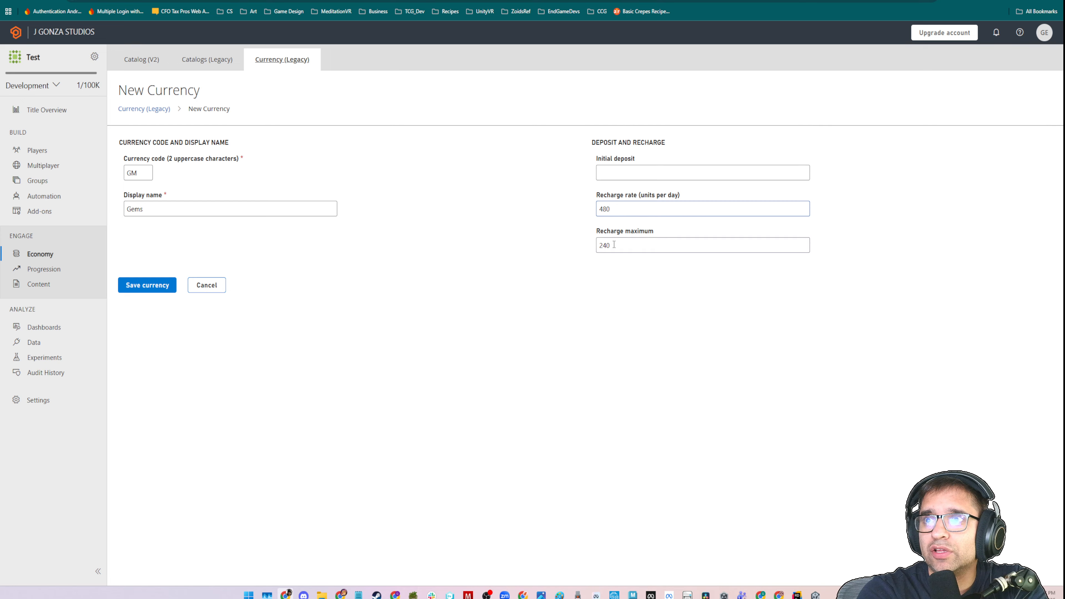
{"action": "left_click_drag", "start_coordinate": [614, 245], "coordinate": [546, 254]}
{"action": "double_click", "coordinate": [611, 209]}
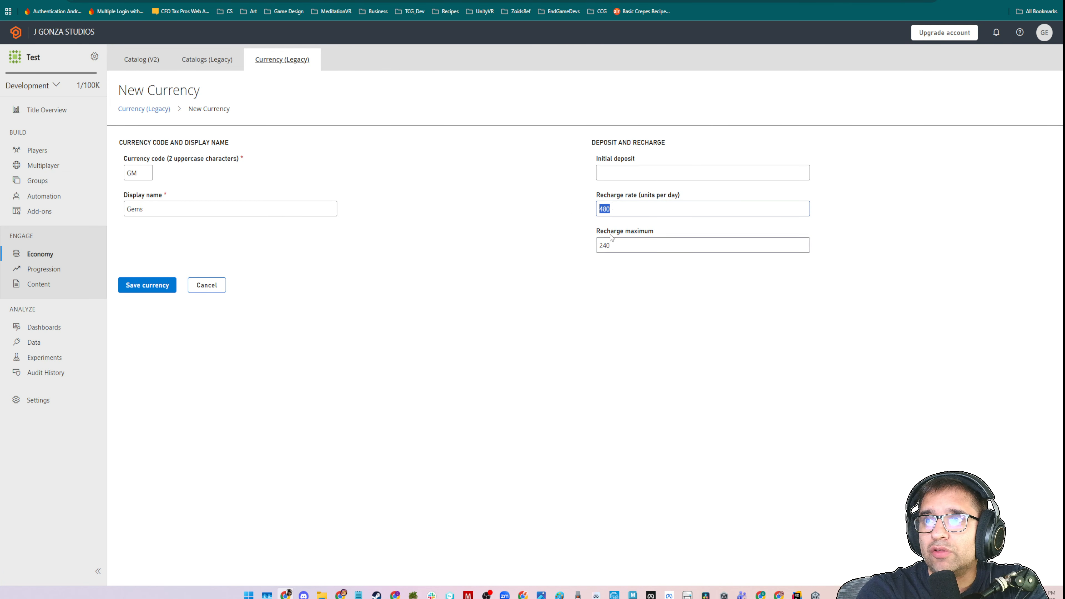
{"action": "key", "text": "Tab"}
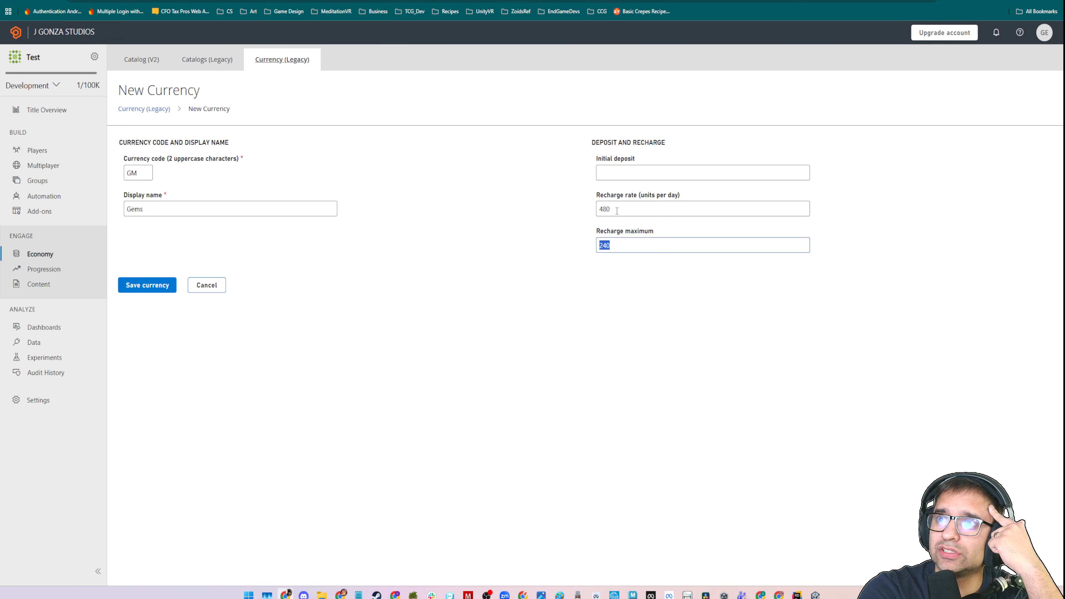
{"action": "left_click_drag", "start_coordinate": [616, 211], "coordinate": [553, 211]}
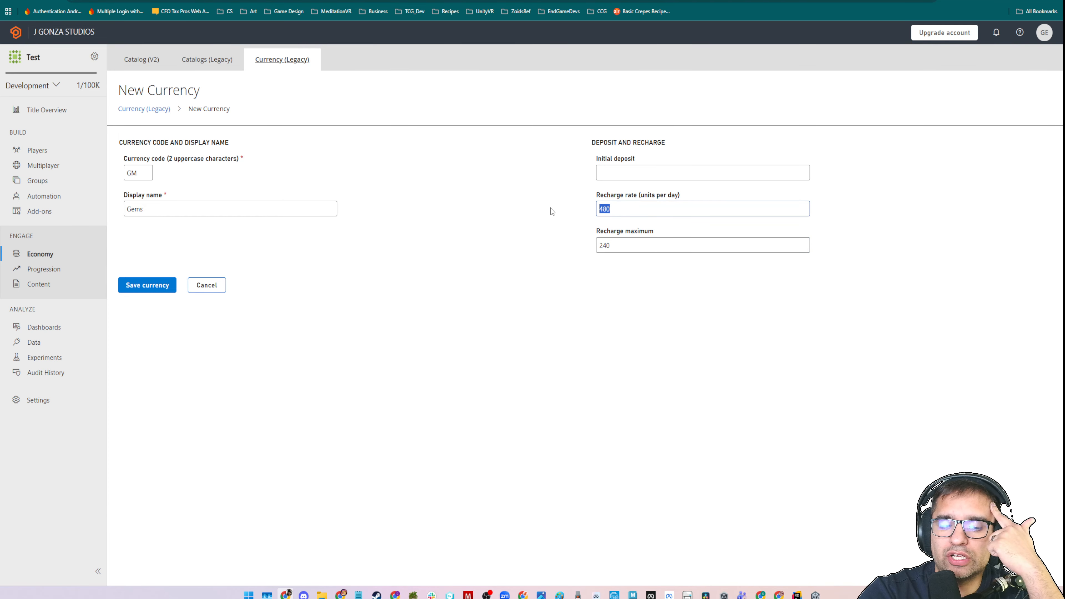
{"action": "type", "text": "0"}
{"action": "left_click_drag", "start_coordinate": [624, 245], "coordinate": [568, 244]}
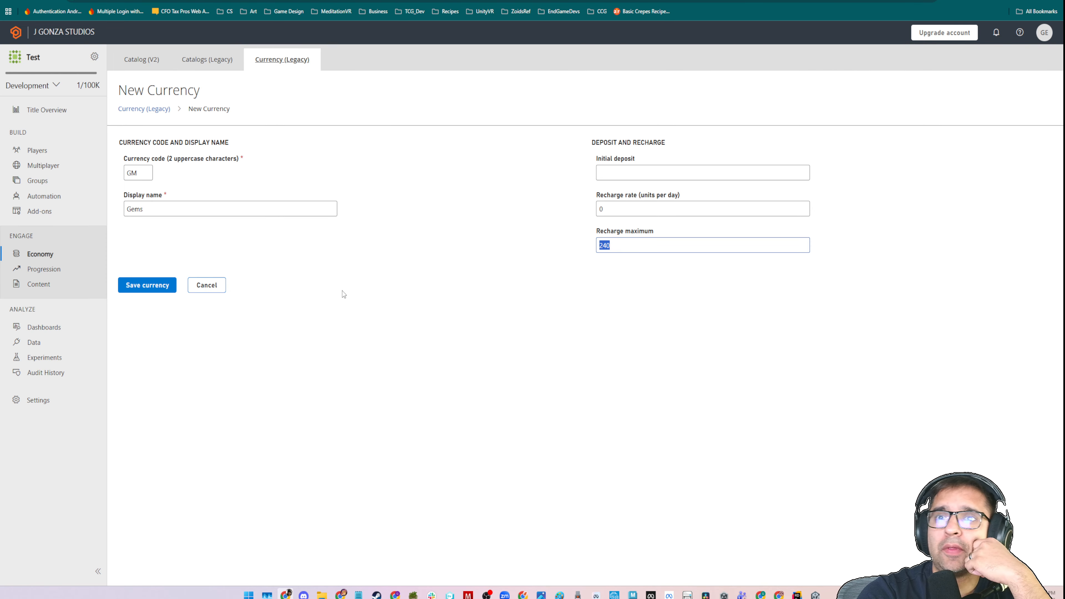
{"action": "left_click_drag", "start_coordinate": [602, 209], "coordinate": [420, 202]}
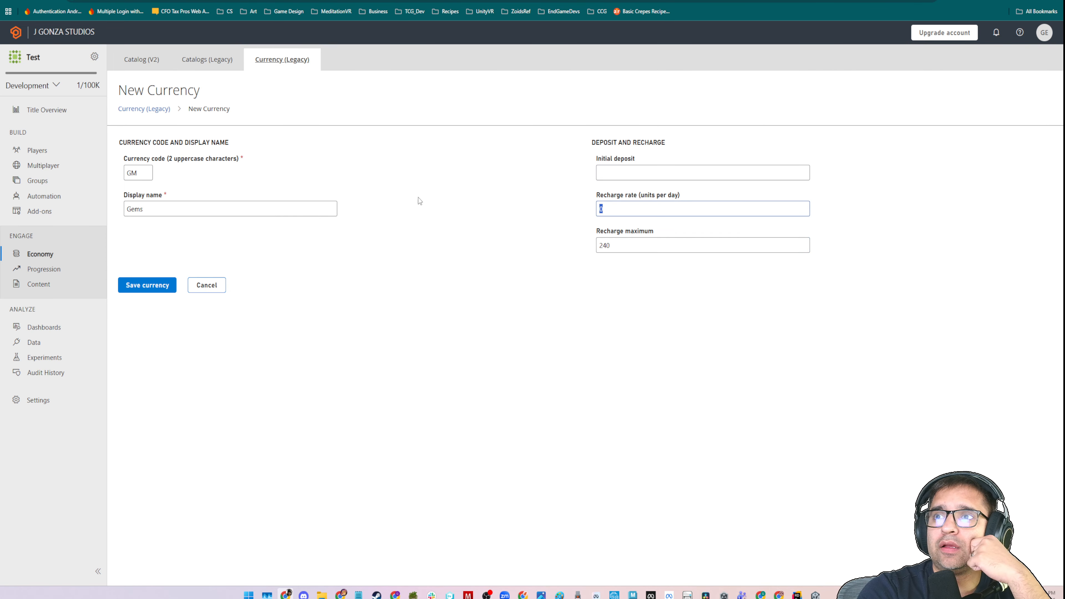
{"action": "left_click_drag", "start_coordinate": [681, 194], "coordinate": [578, 208]}
{"action": "left_click", "coordinate": [606, 196]}
{"action": "left_click", "coordinate": [614, 206]}
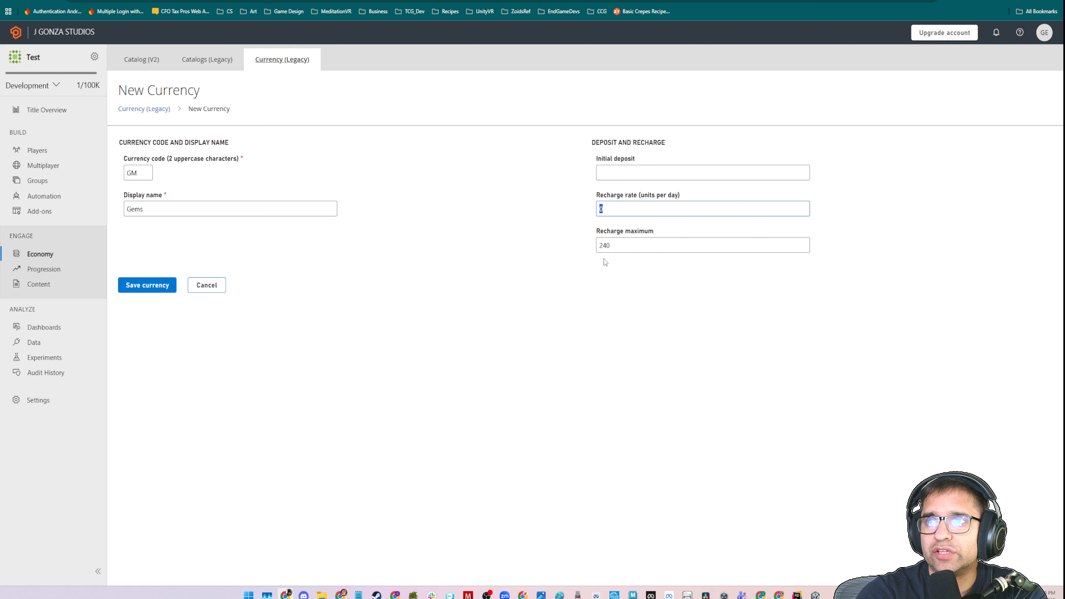
{"action": "left_click", "coordinate": [610, 213]}
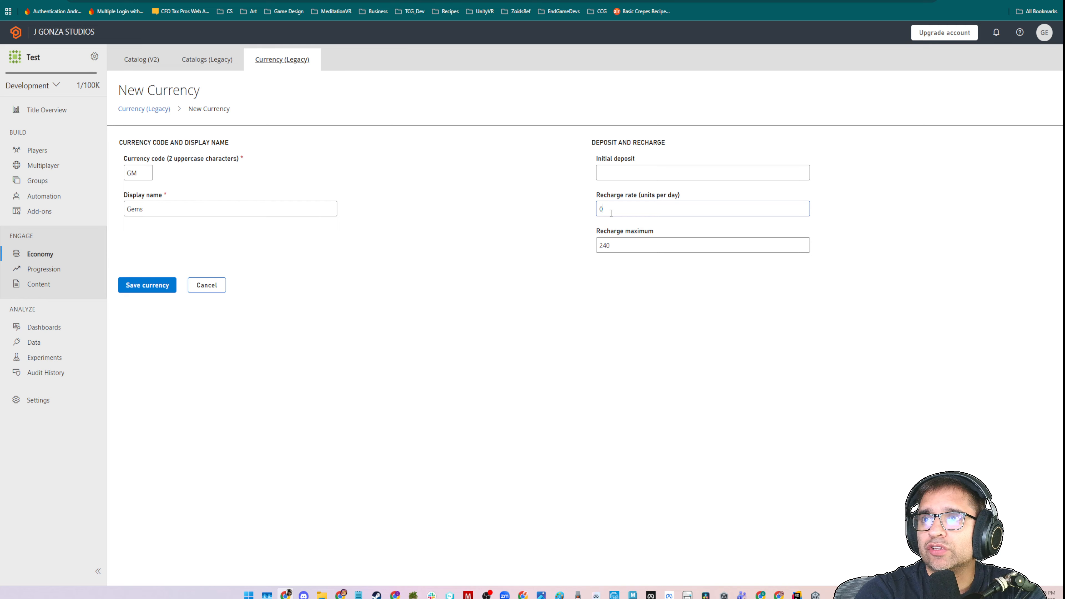
{"action": "left_click_drag", "start_coordinate": [611, 212], "coordinate": [549, 213]}
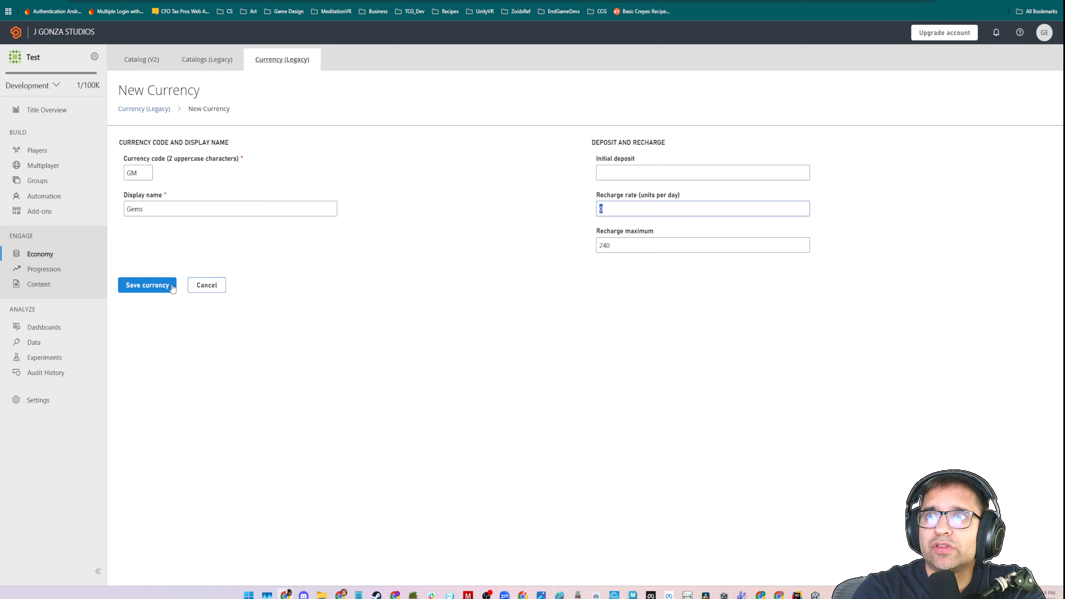
Set the Gems currency's initial deposit to 500 and save the currency.
{"action": "left_click", "coordinate": [625, 180]}
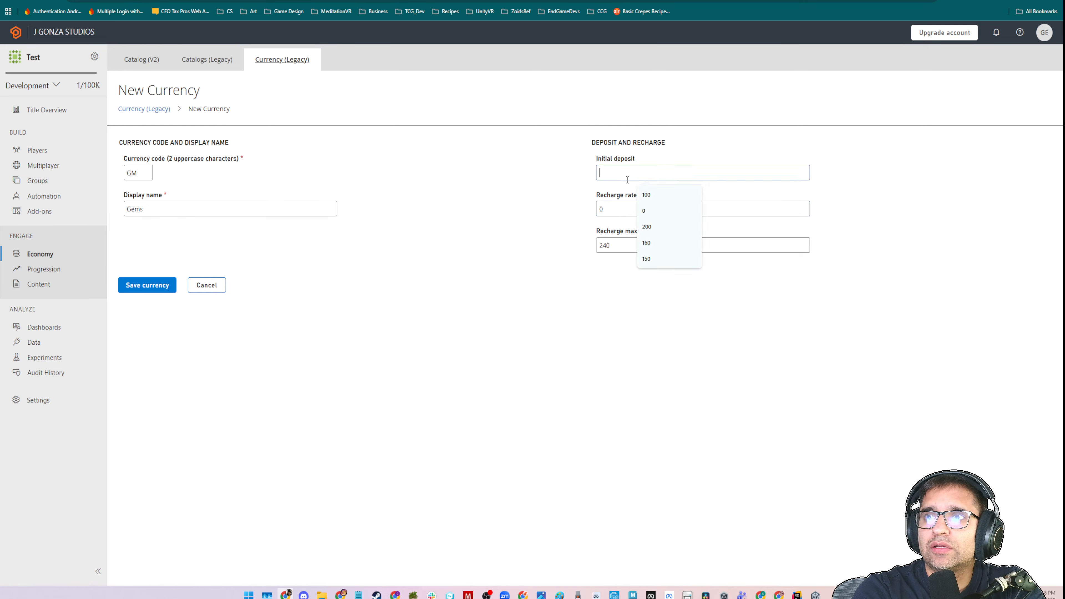
{"action": "type", "text": "500"}
{"action": "left_click", "coordinate": [165, 284]}
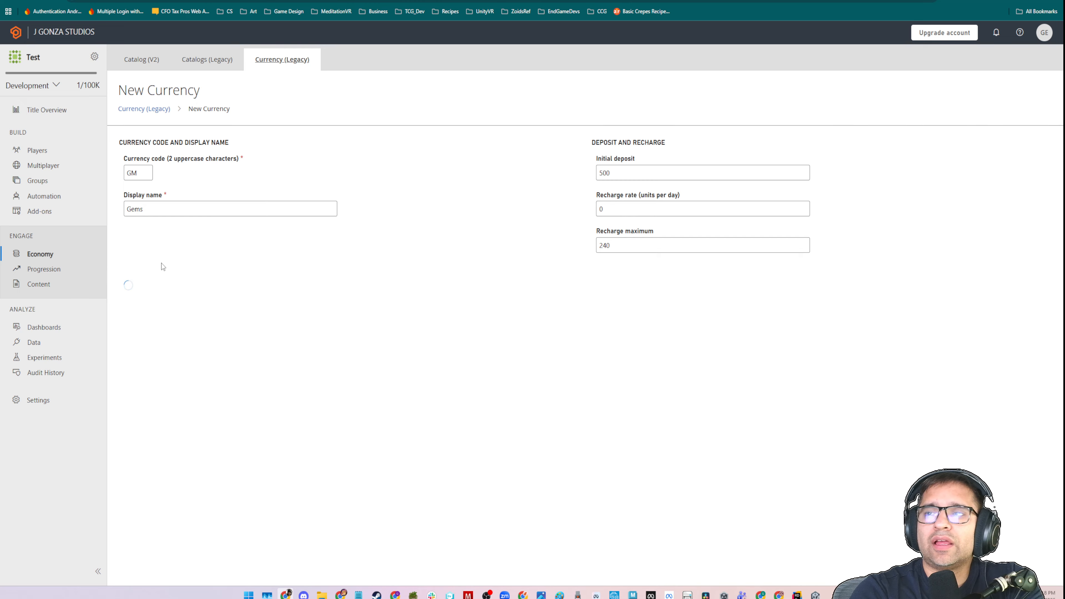
Open the item list of the Cosmetics catalog among the legacy catalogs.
{"action": "left_click", "coordinate": [204, 69]}
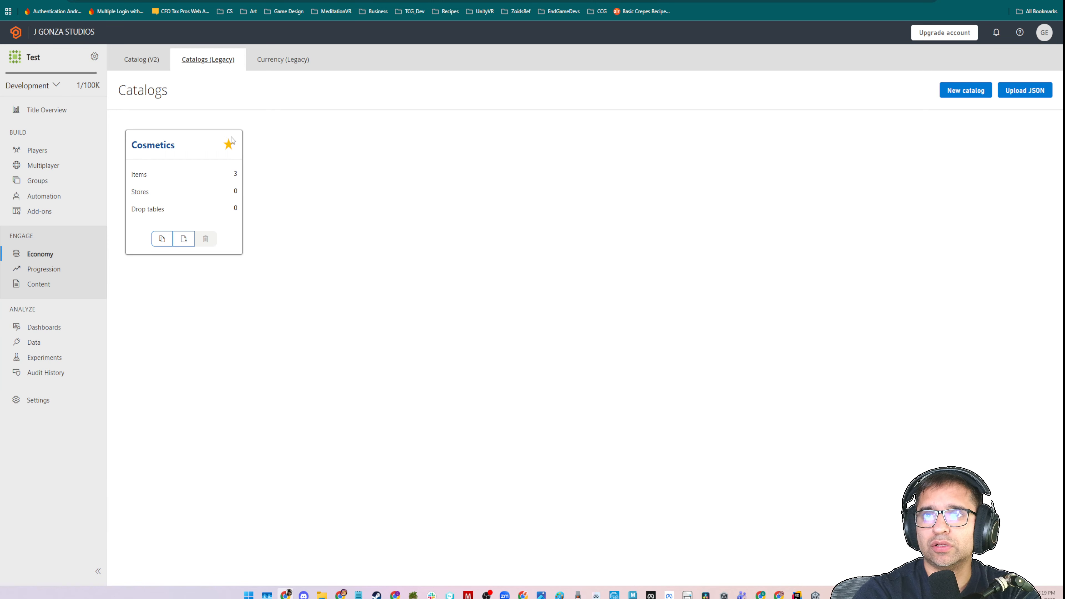
{"action": "left_click", "coordinate": [168, 152]}
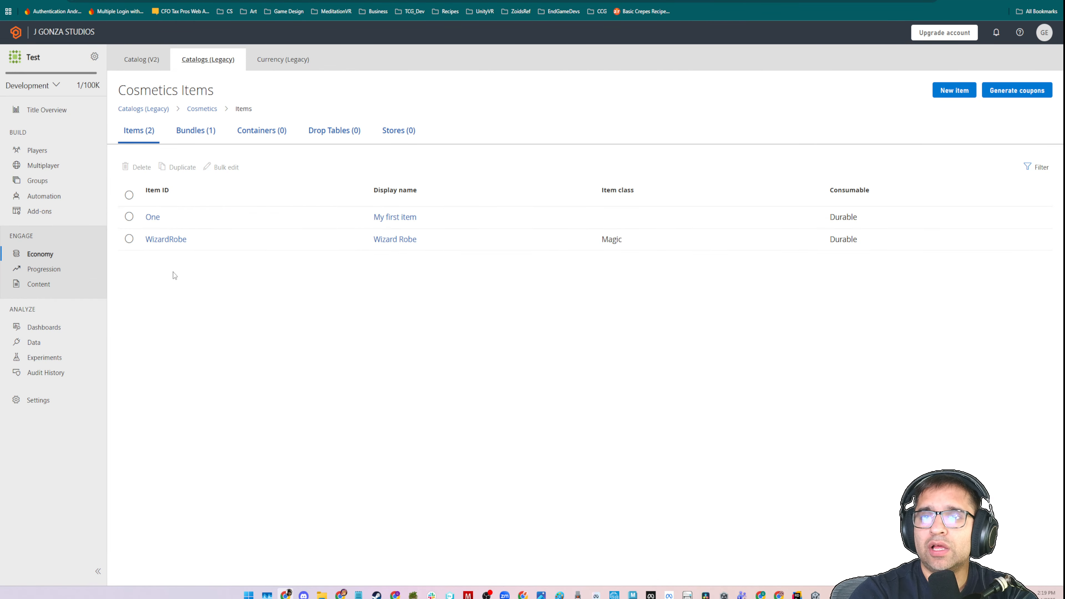
{"action": "left_click", "coordinate": [152, 109]}
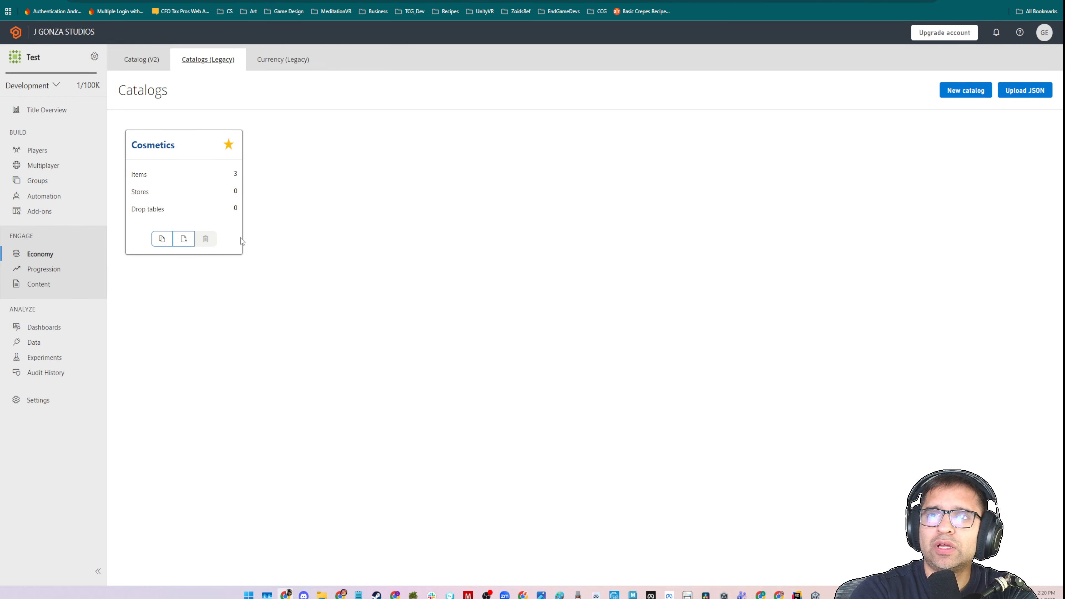
{"action": "left_click", "coordinate": [171, 152]}
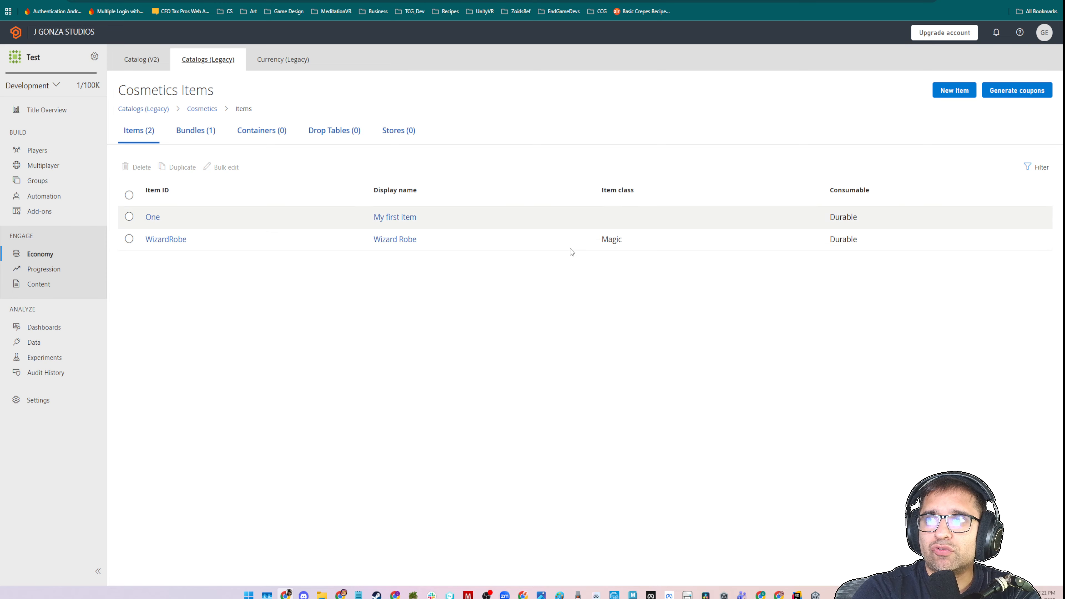
Start a new Cosmetics catalog item with the ID wizardWand and the display name Wizard Wand.
{"action": "left_click", "coordinate": [962, 95]}
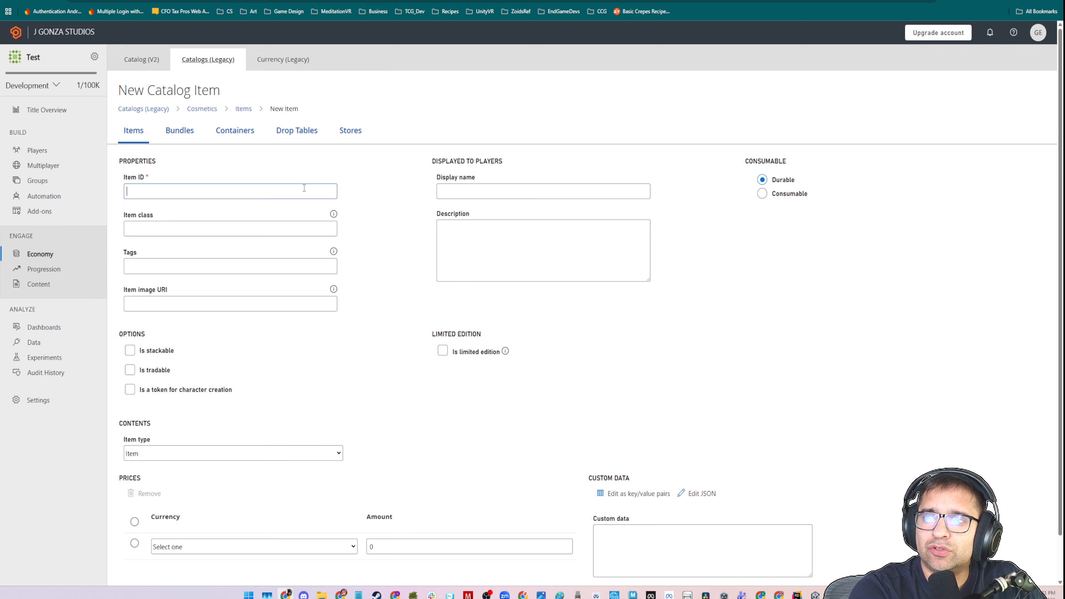
{"action": "type", "text": "wizardWa"}
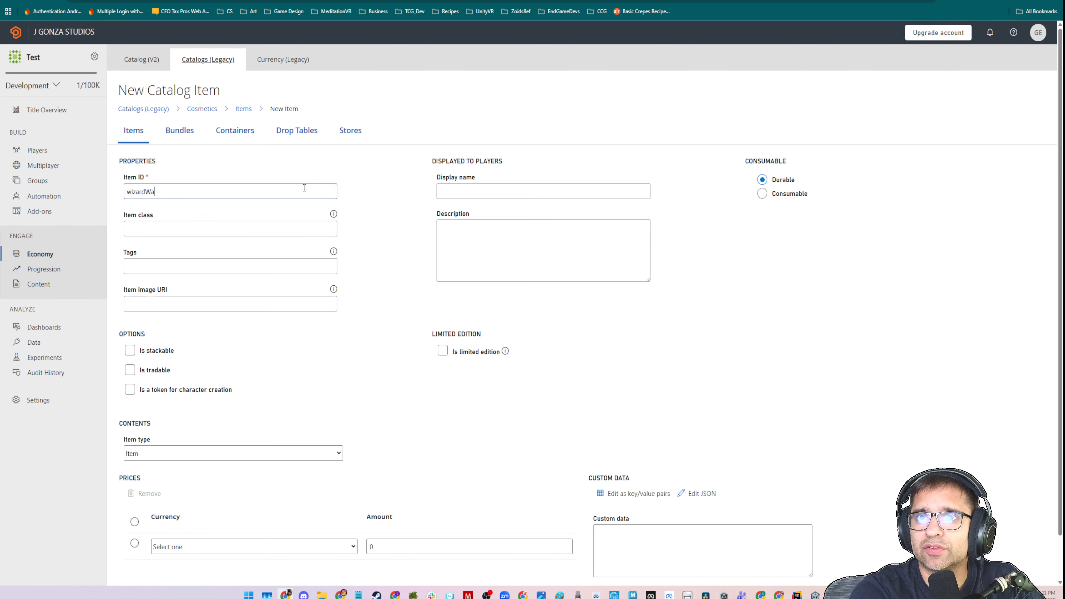
{"action": "type", "text": "nd"}
{"action": "key", "text": "Tab"}
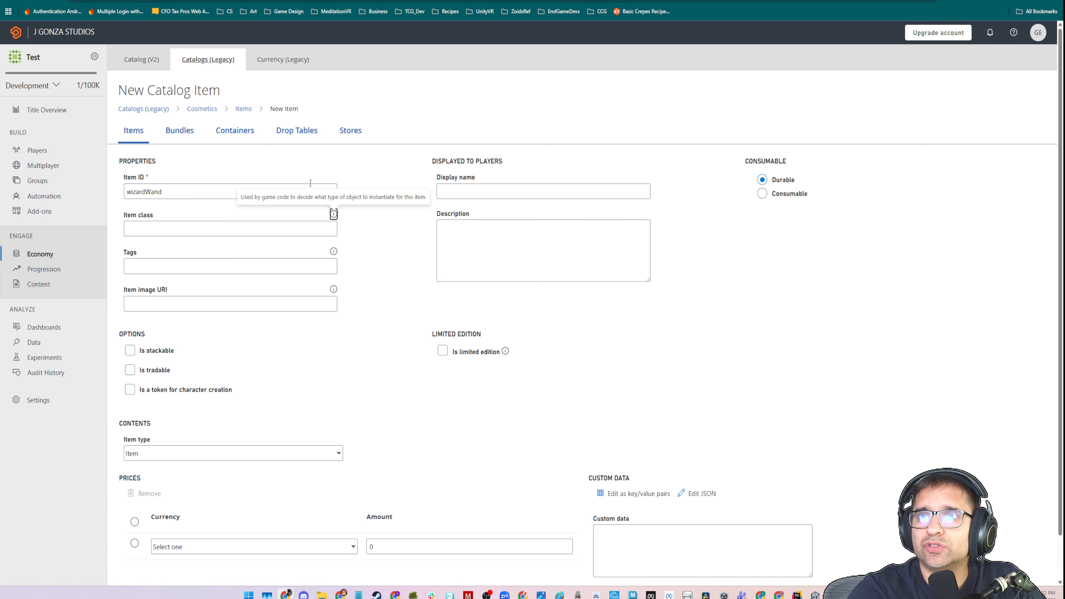
{"action": "left_click", "coordinate": [527, 191]}
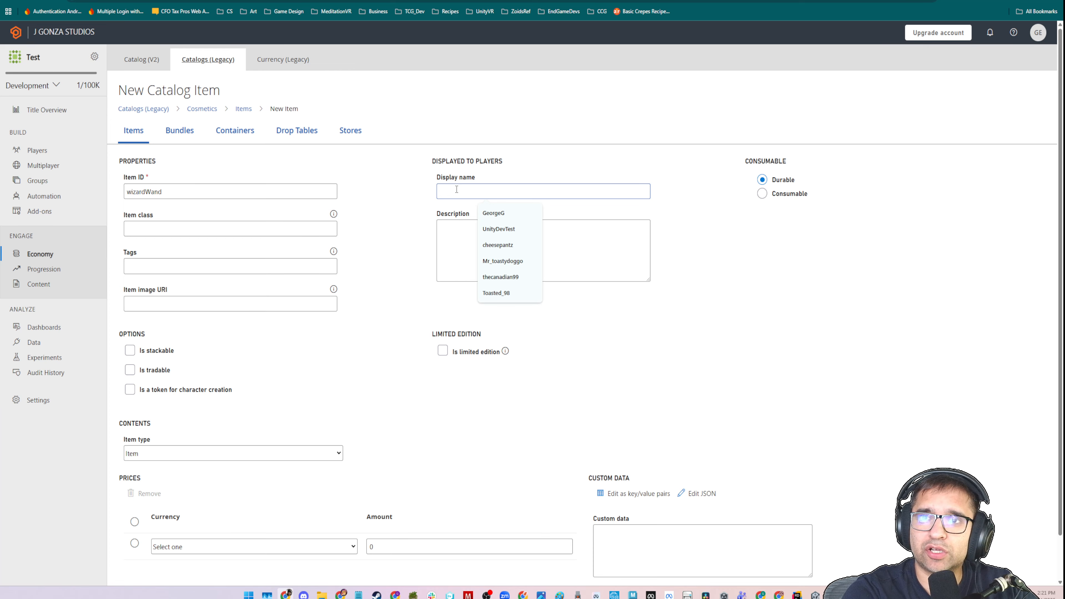
{"action": "type", "text": "Wiza"}
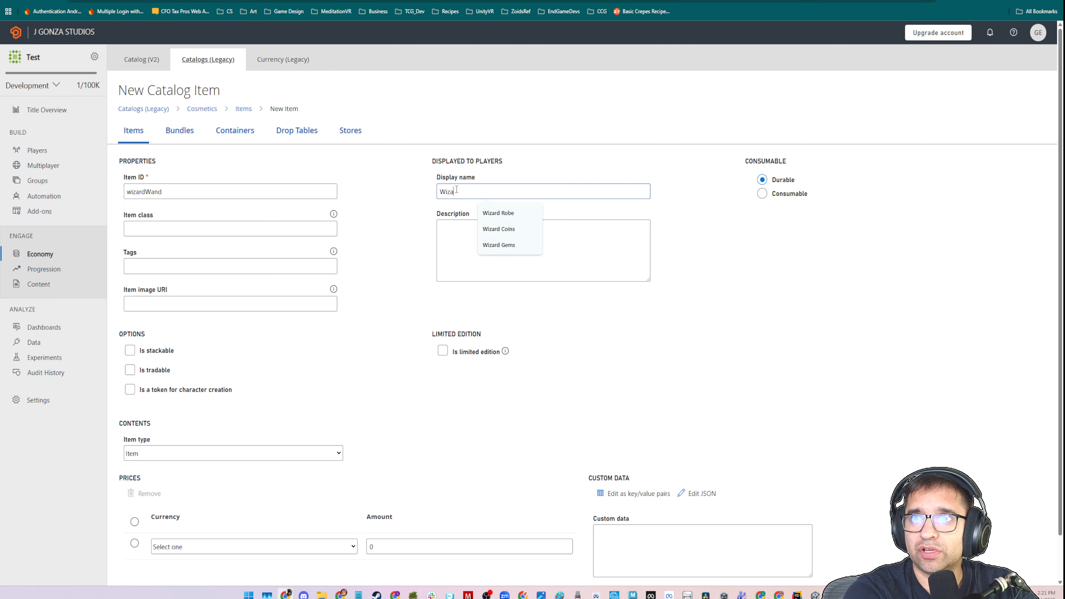
{"action": "type", "text": "rd Wantd Wand"}
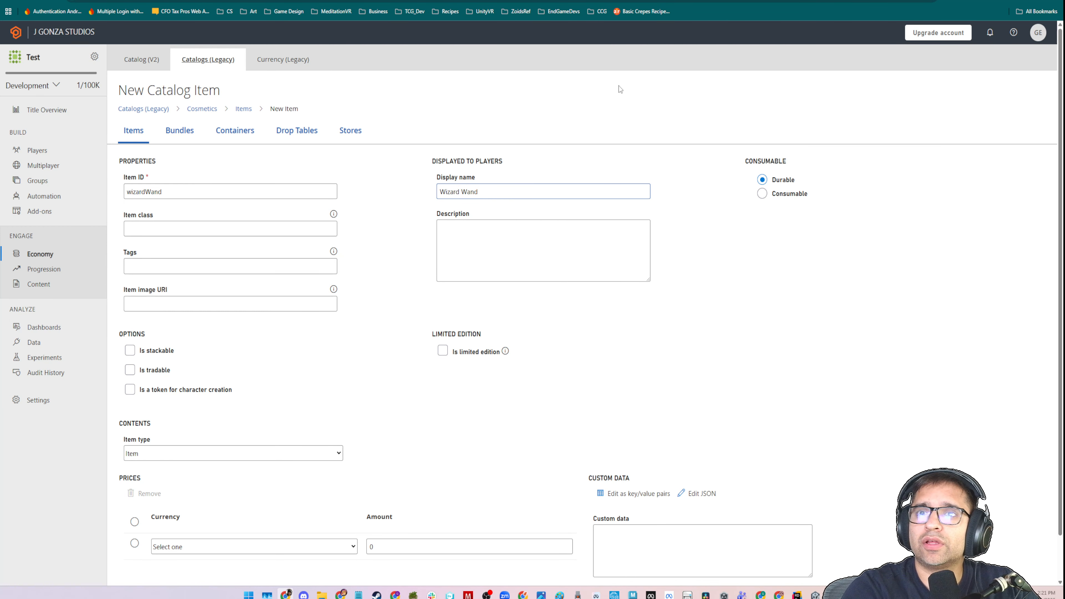
Set the Wizard Wand item's class to Magic.
{"action": "left_click", "coordinate": [309, 228]}
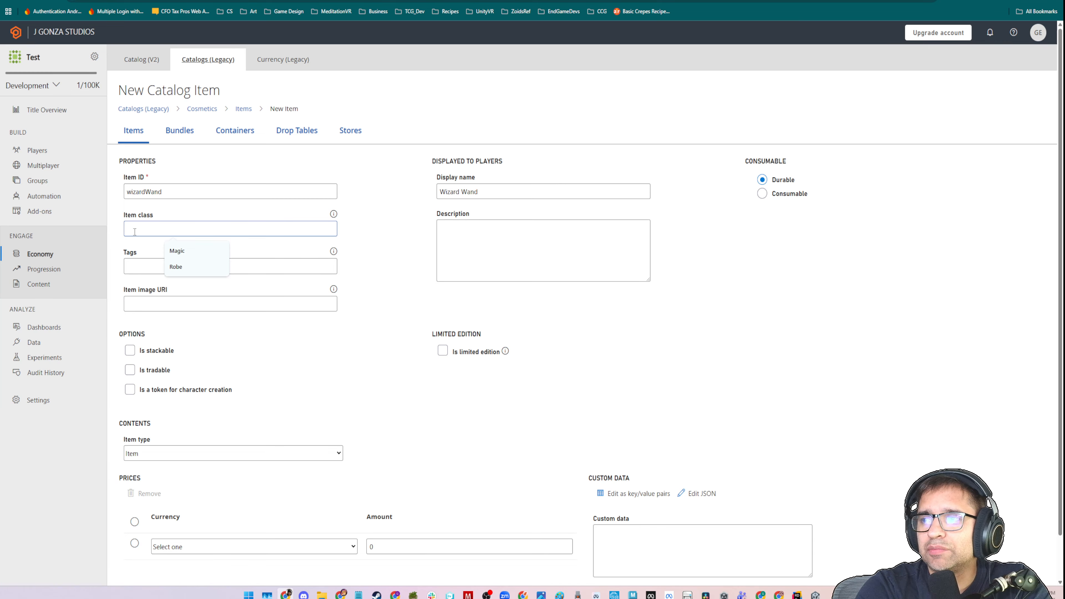
{"action": "key", "text": "Down"}
{"action": "key", "text": "Return"}
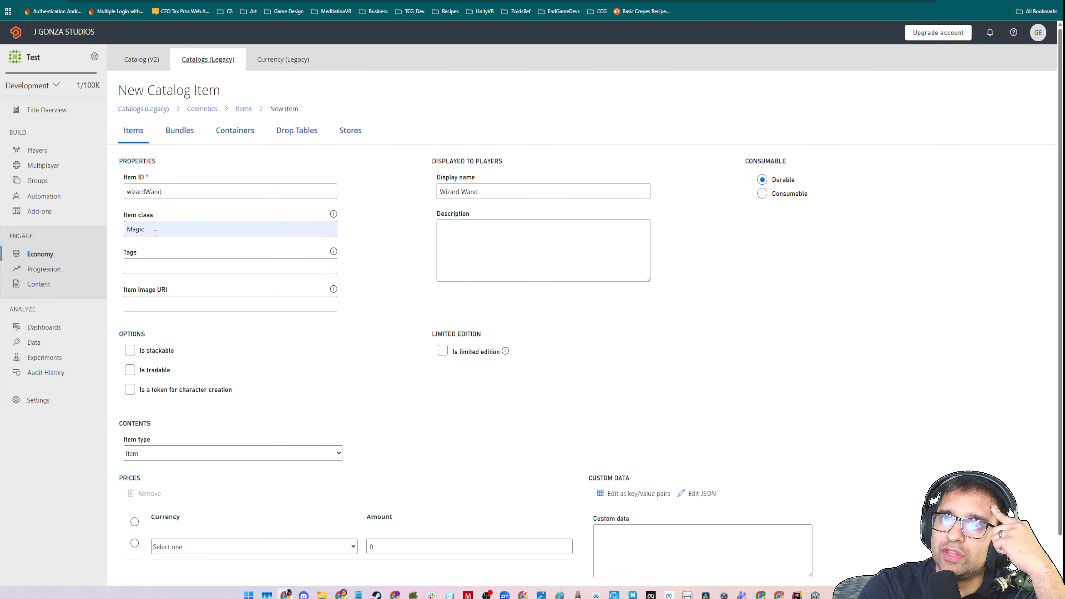
{"action": "double_click", "coordinate": [154, 231]}
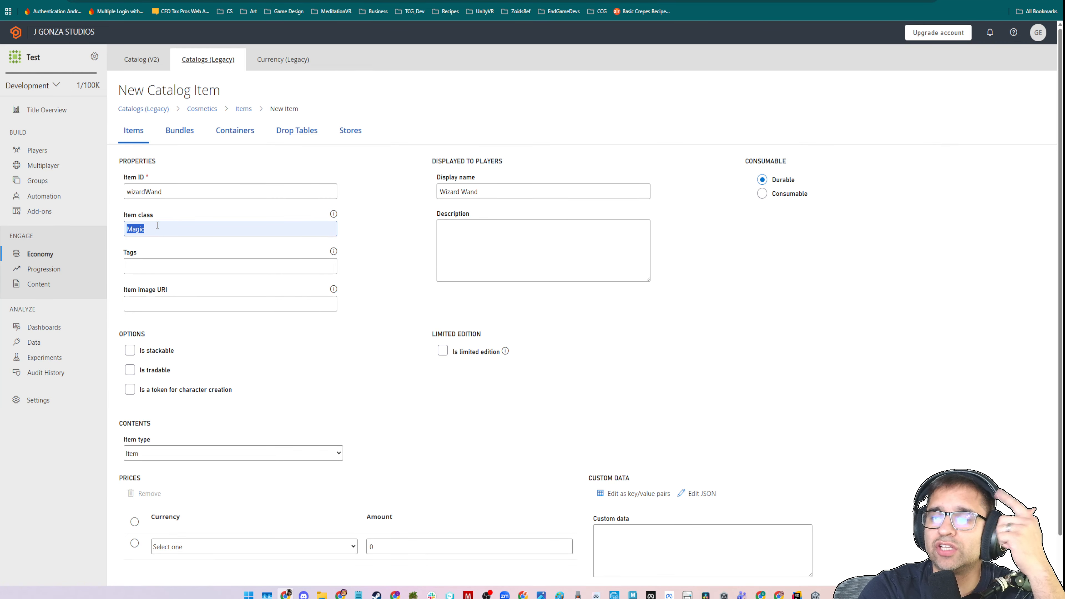
{"action": "key", "text": "Tab"}
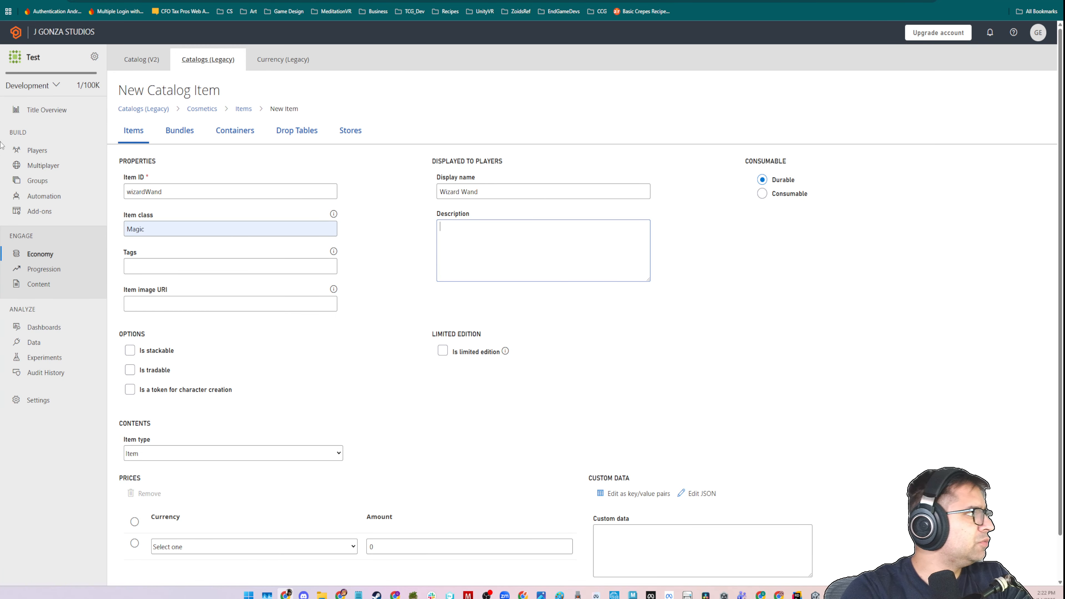
Switch to the Miro flowchart to examine the Player Item and Inventory item boxes, and return to the PlayFab item form.
{"action": "key", "text": "ctrl+Tab"}
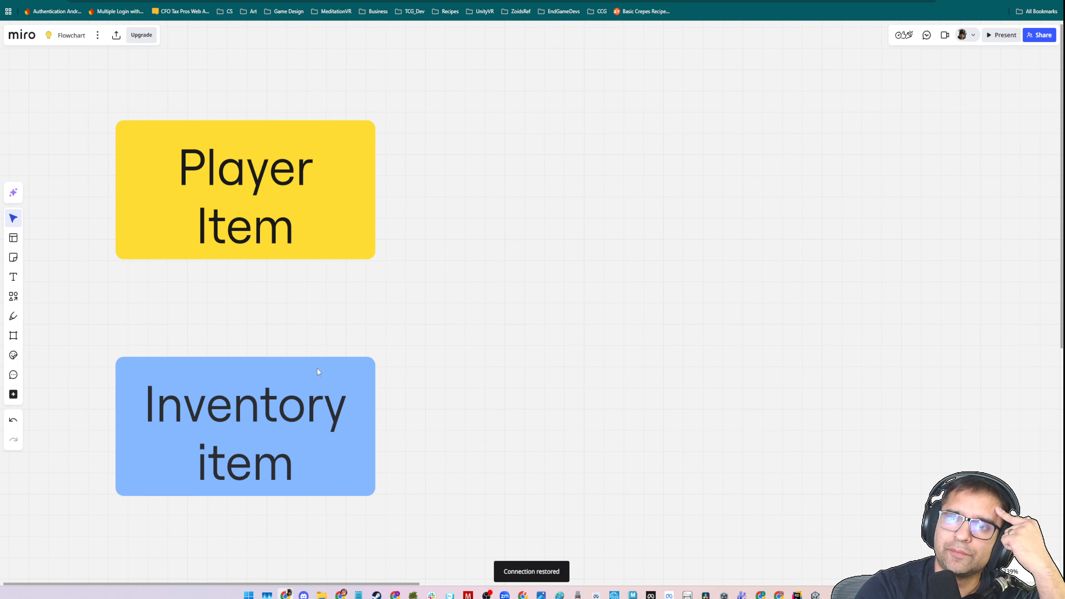
{"action": "left_click", "coordinate": [237, 440]}
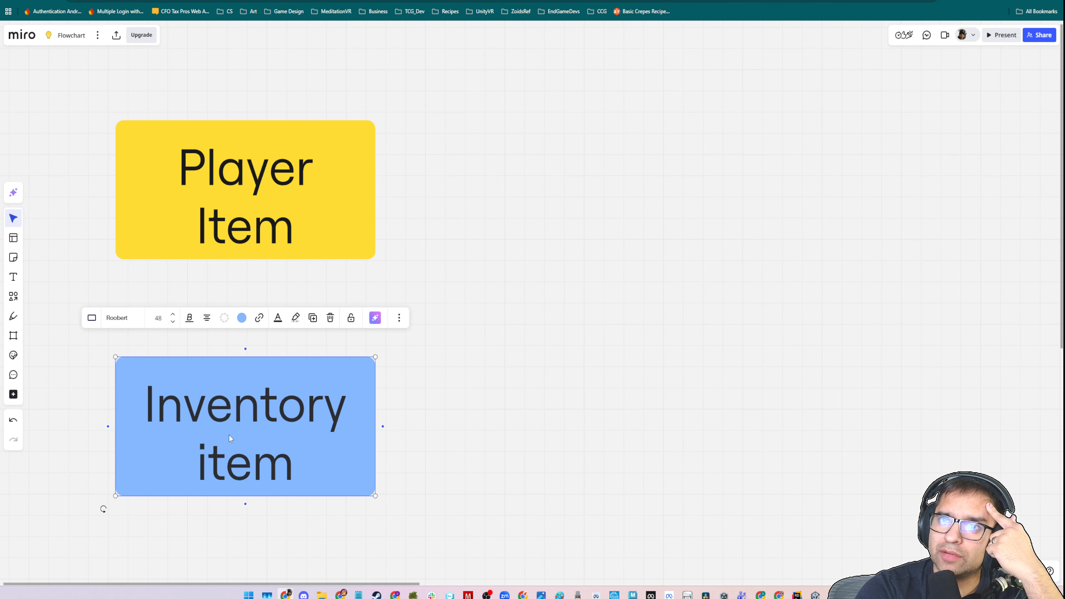
{"action": "mouse_move", "coordinate": [228, 436]}
{"action": "left_mouse_down"}
{"action": "mouse_move", "coordinate": [348, 409]}
{"action": "mouse_move", "coordinate": [229, 433]}
{"action": "left_mouse_up"}
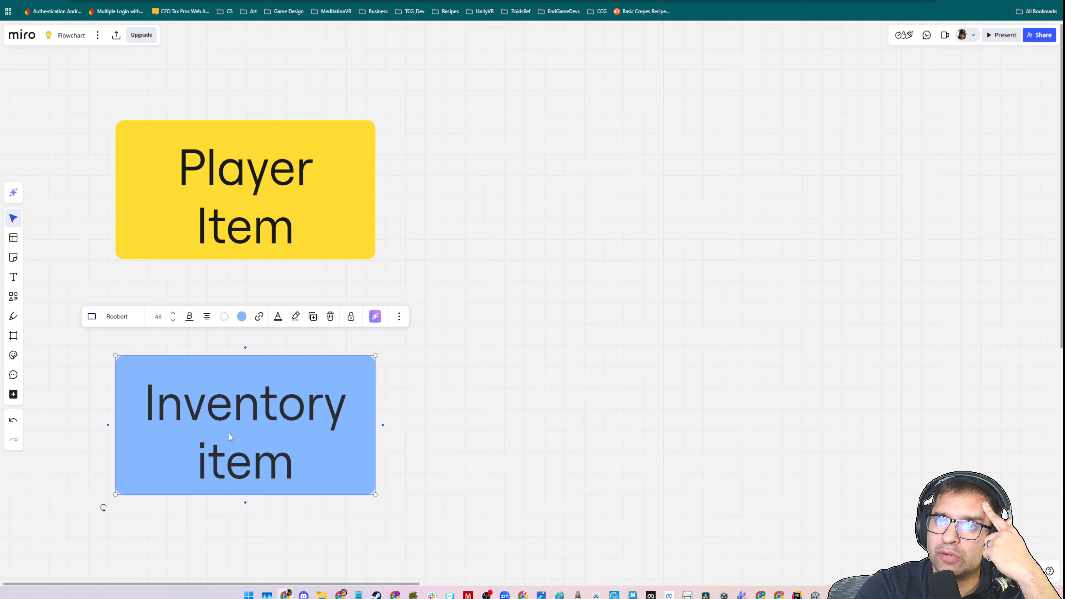
{"action": "mouse_move", "coordinate": [305, 166]}
{"action": "left_mouse_down"}
{"action": "mouse_move", "coordinate": [313, 152]}
{"action": "mouse_move", "coordinate": [324, 178]}
{"action": "mouse_move", "coordinate": [297, 172]}
{"action": "mouse_move", "coordinate": [297, 162]}
{"action": "left_mouse_up"}
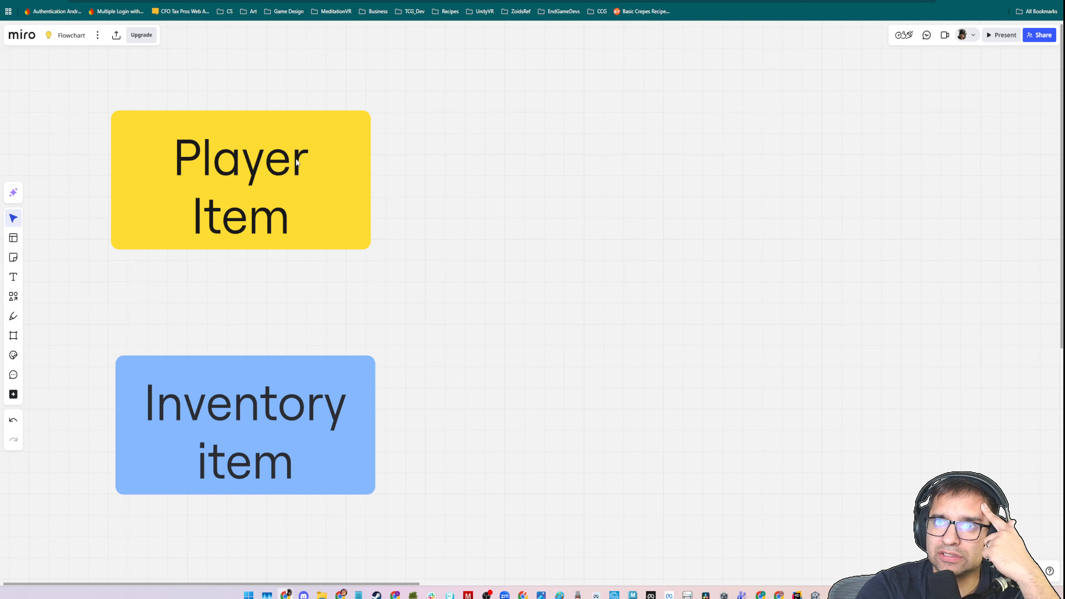
{"action": "left_click", "coordinate": [278, 380]}
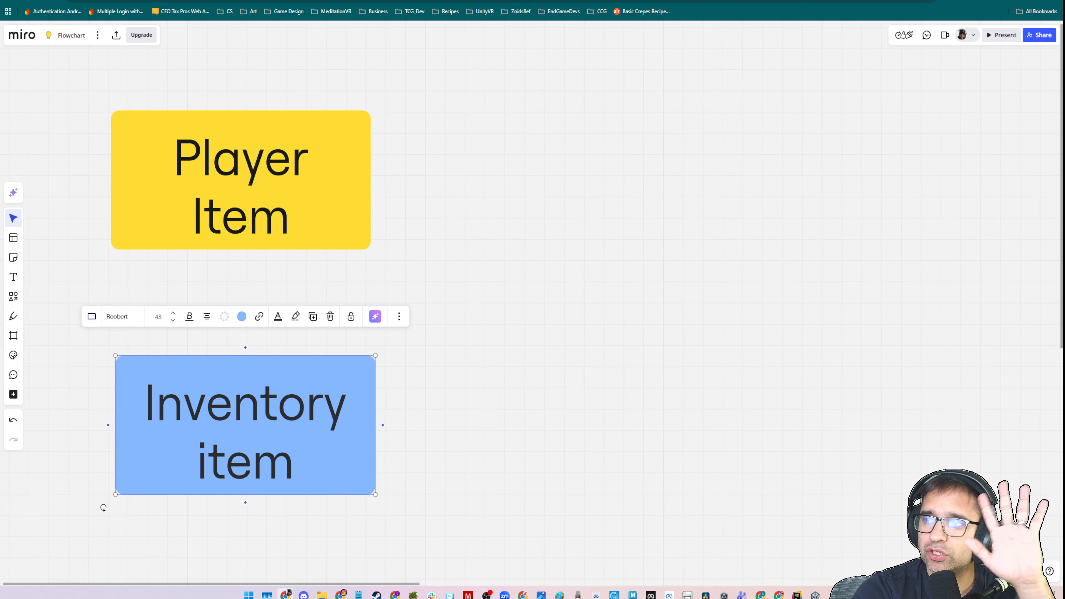
{"action": "left_click", "coordinate": [54, 1]}
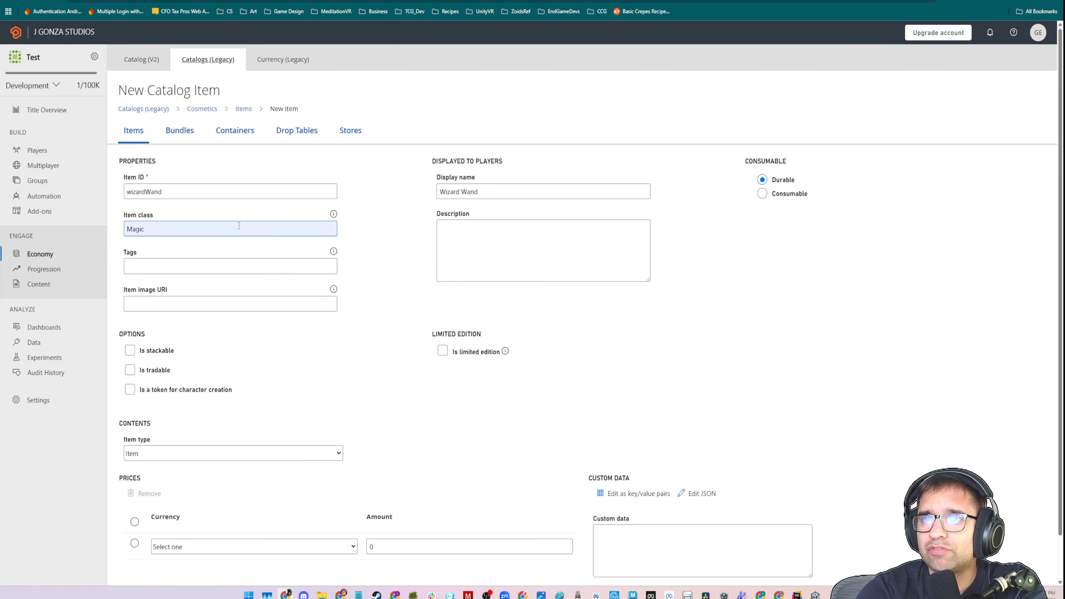
Review the item ID and item class entries of the new Wizard Wand item.
{"action": "double_click", "coordinate": [221, 193]}
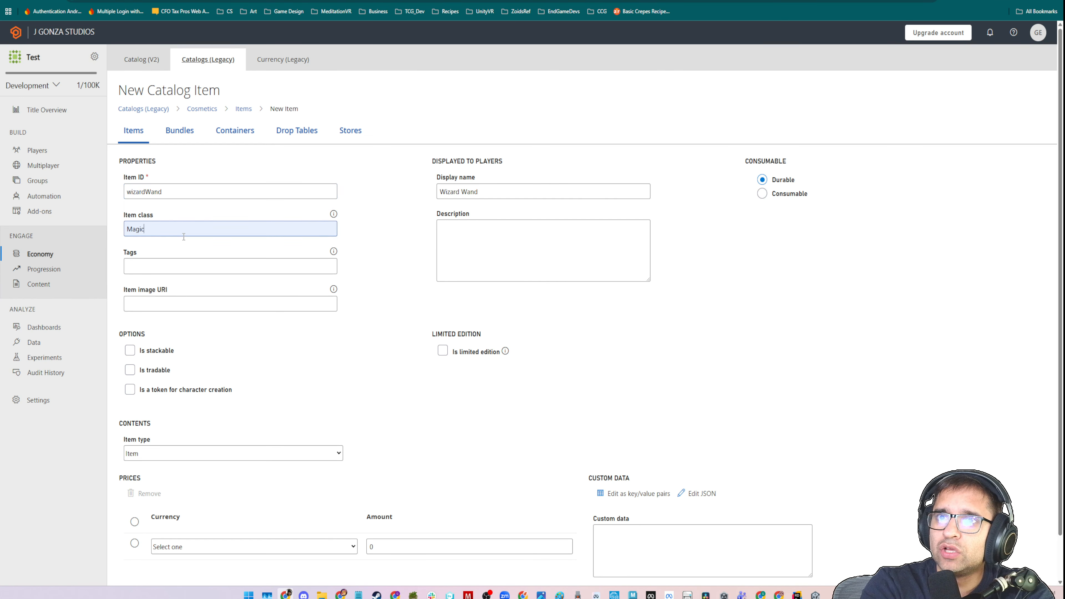
{"action": "left_click", "coordinate": [143, 229]}
{"action": "double_click", "coordinate": [143, 228]}
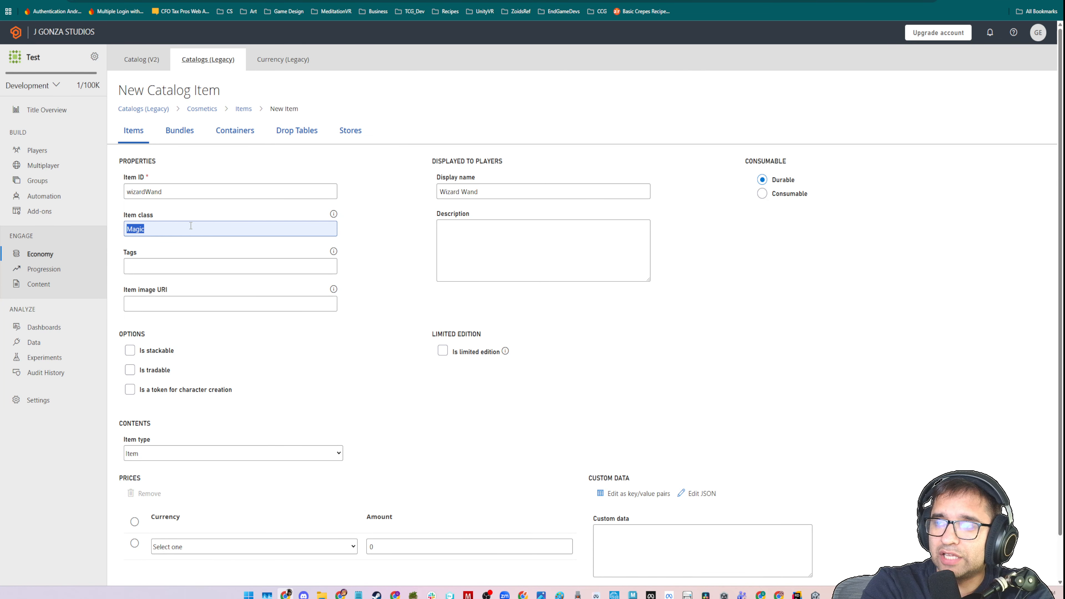
{"action": "left_click", "coordinate": [279, 226]}
{"action": "left_click_drag", "start_coordinate": [279, 225], "coordinate": [70, 221]}
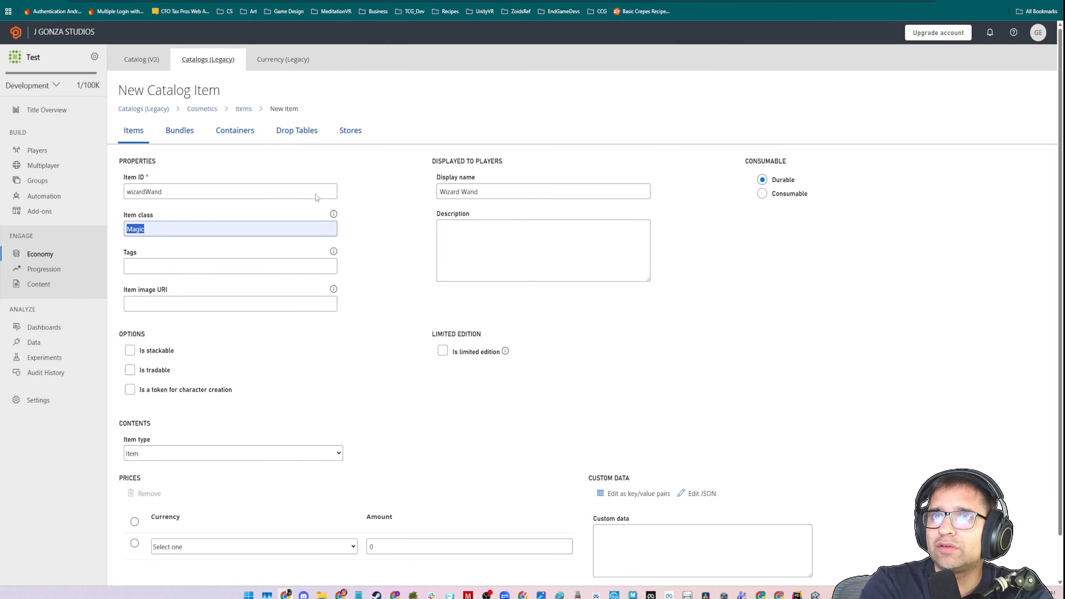
{"action": "left_click", "coordinate": [198, 267]}
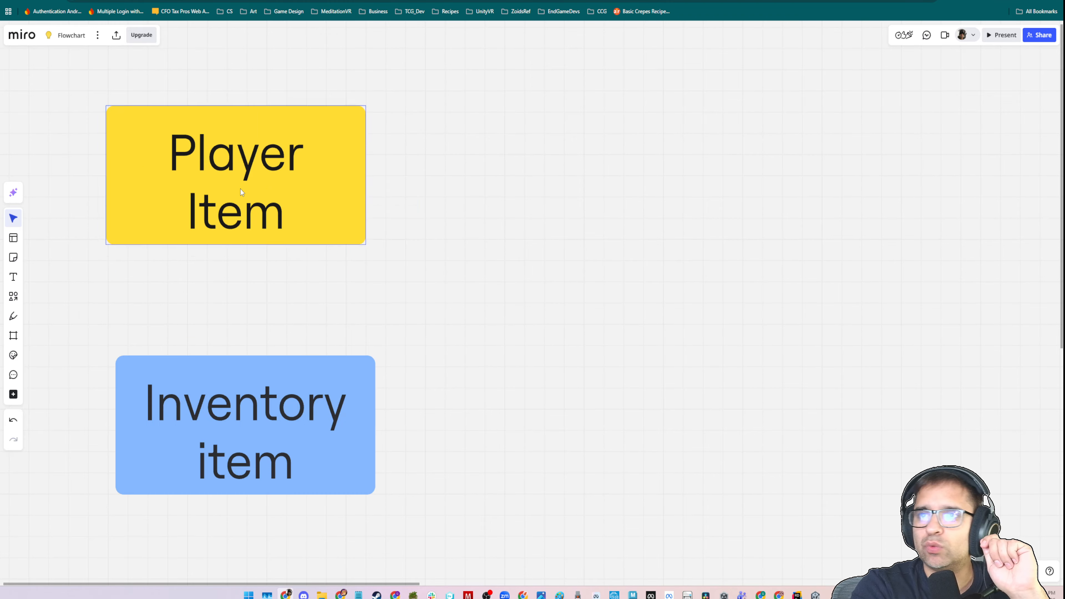
Compare the Inventory item box in Miro with the PlayFab item's class, tags and image URI fields.
{"action": "left_click_drag", "start_coordinate": [266, 367], "coordinate": [237, 374]}
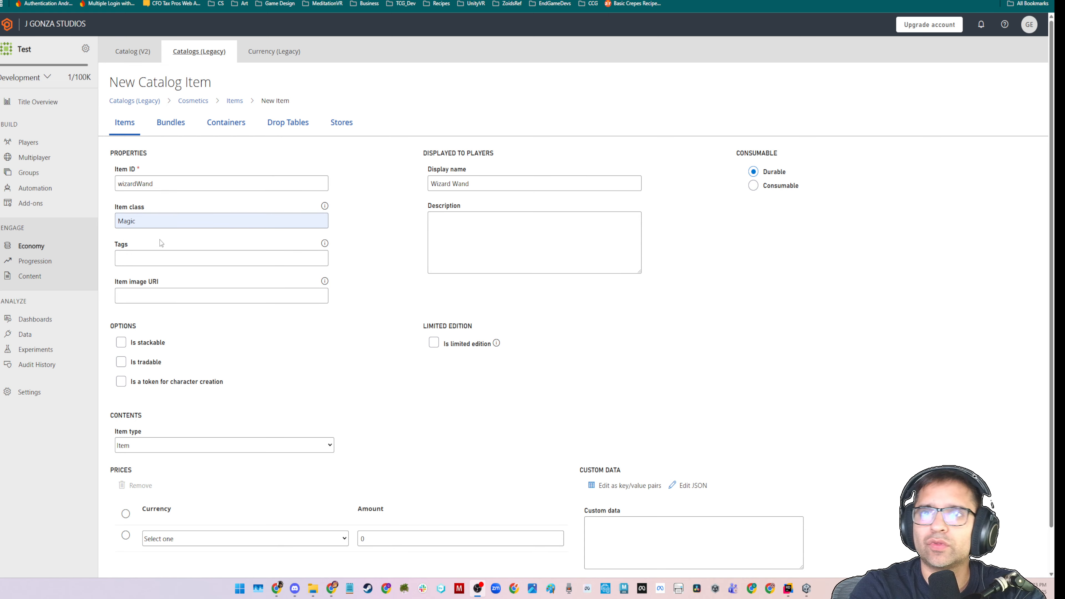
{"action": "left_click_drag", "start_coordinate": [150, 223], "coordinate": [43, 217]}
{"action": "left_click_drag", "start_coordinate": [161, 206], "coordinate": [114, 206]}
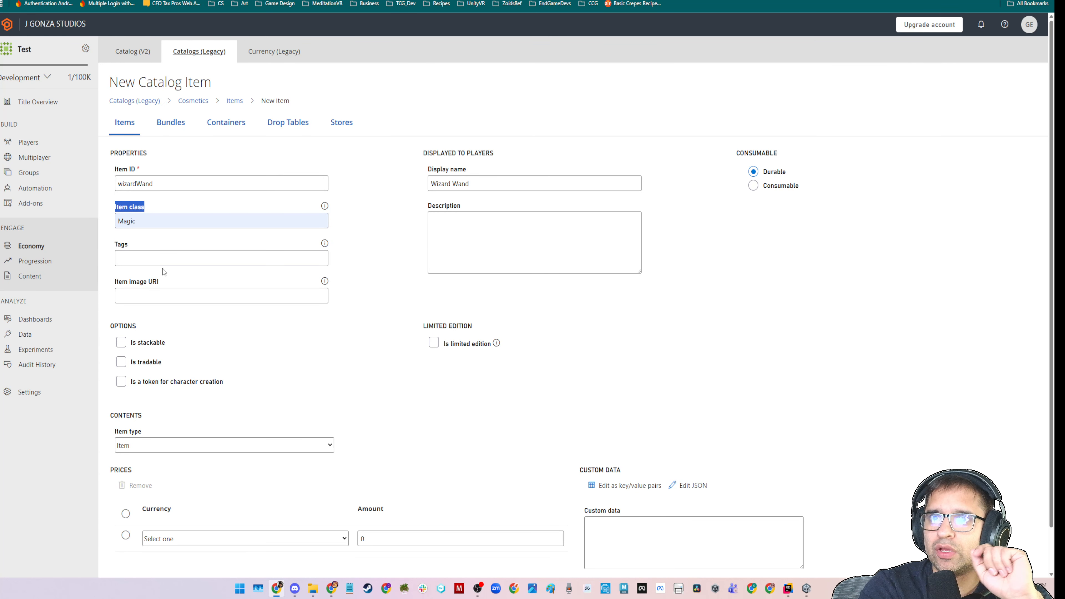
{"action": "left_click", "coordinate": [124, 247]}
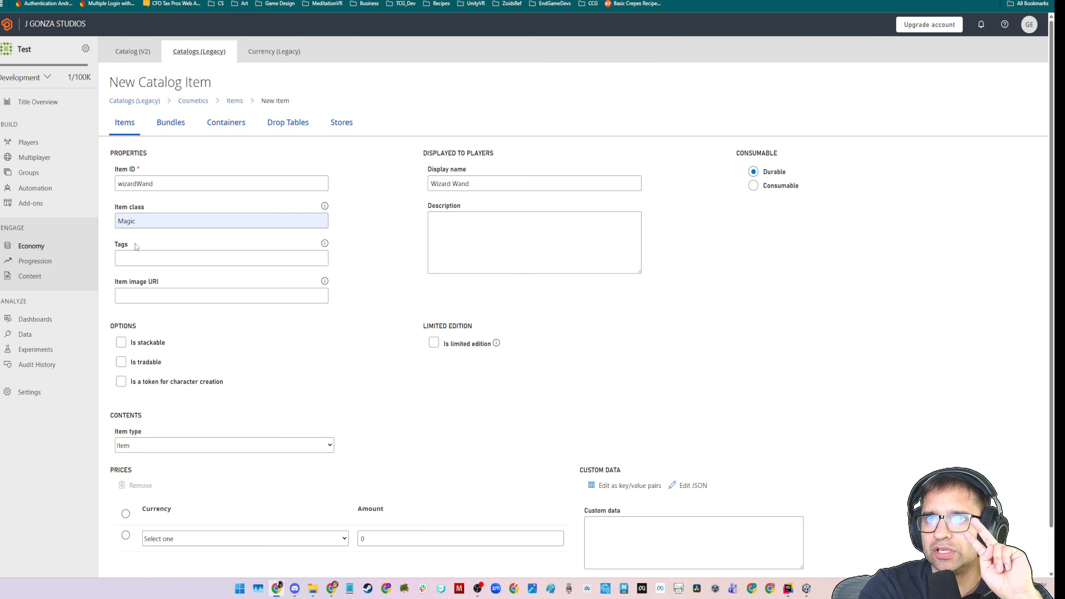
{"action": "left_click_drag", "start_coordinate": [136, 247], "coordinate": [105, 244]}
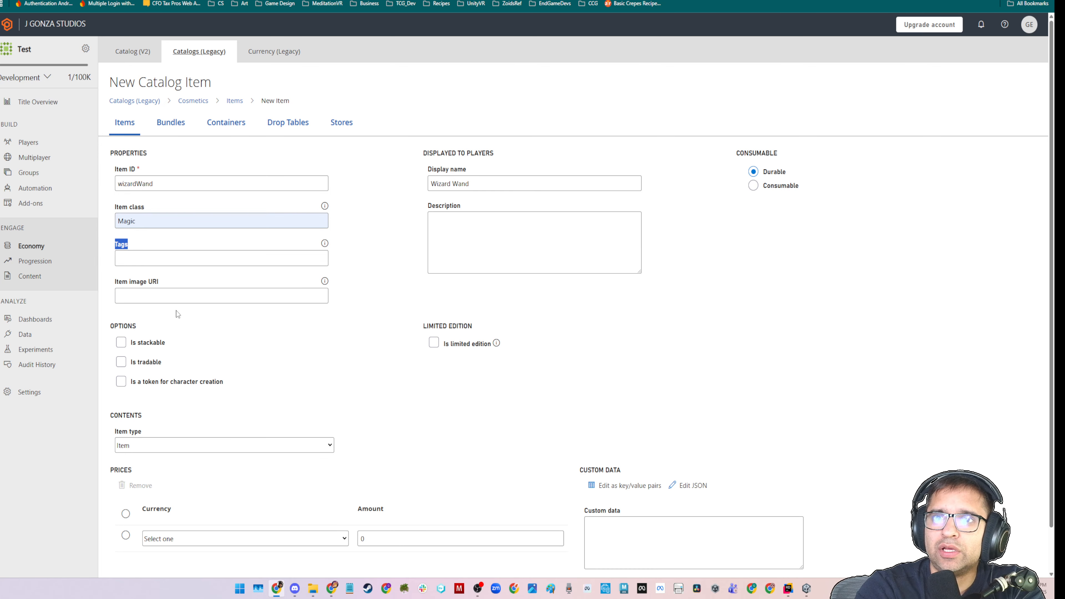
{"action": "left_click_drag", "start_coordinate": [170, 282], "coordinate": [117, 278]}
{"action": "left_click", "coordinate": [243, 355]}
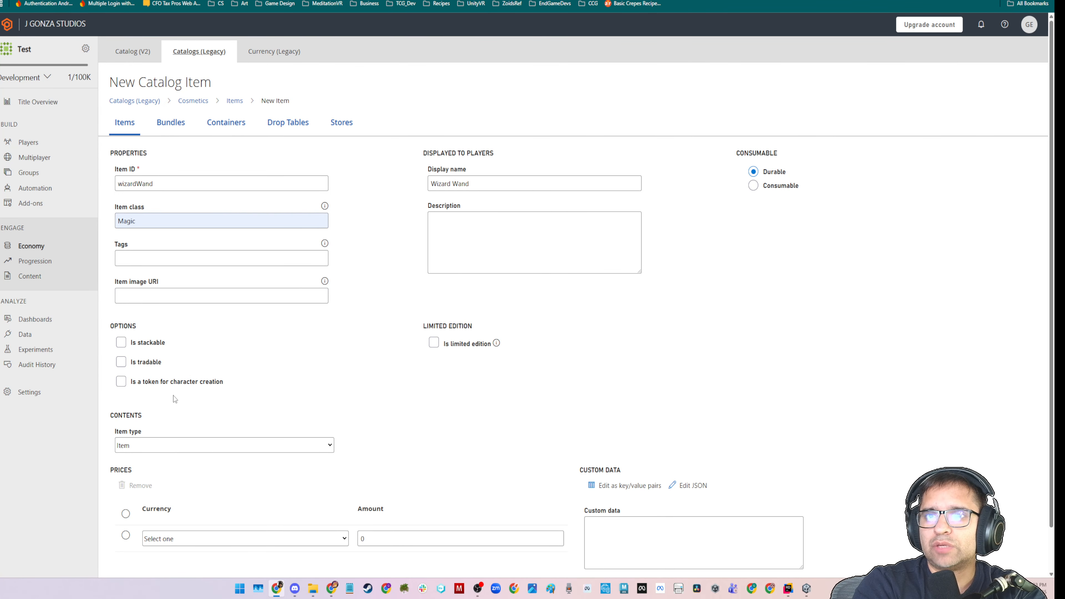
Try the stackable and tradable options on the Wizard Wand item in turn, and clear both.
{"action": "left_click", "coordinate": [121, 343]}
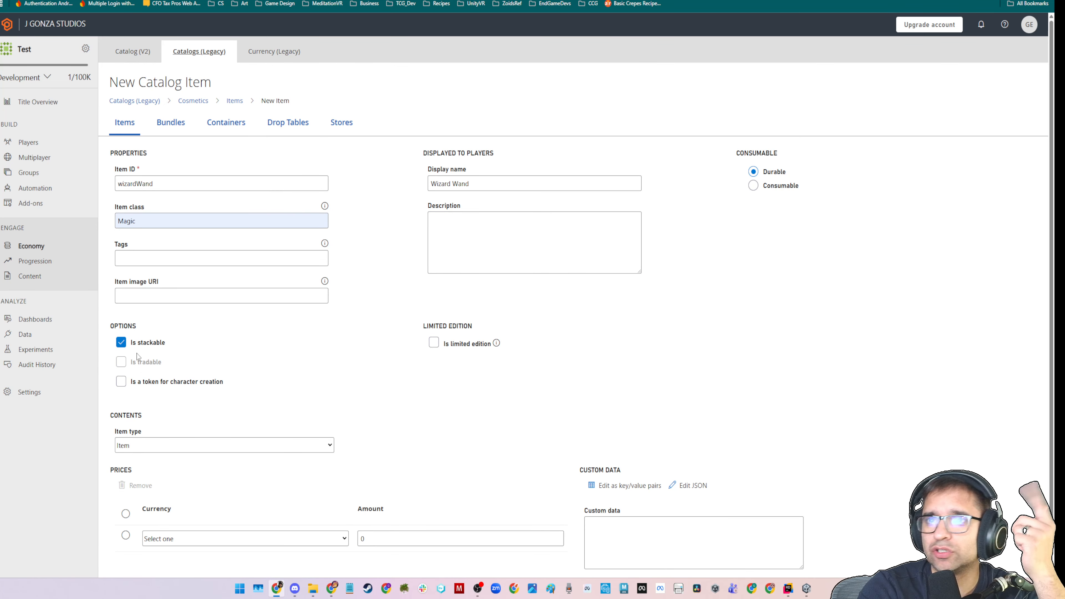
{"action": "left_click", "coordinate": [122, 343]}
{"action": "left_click", "coordinate": [121, 361]}
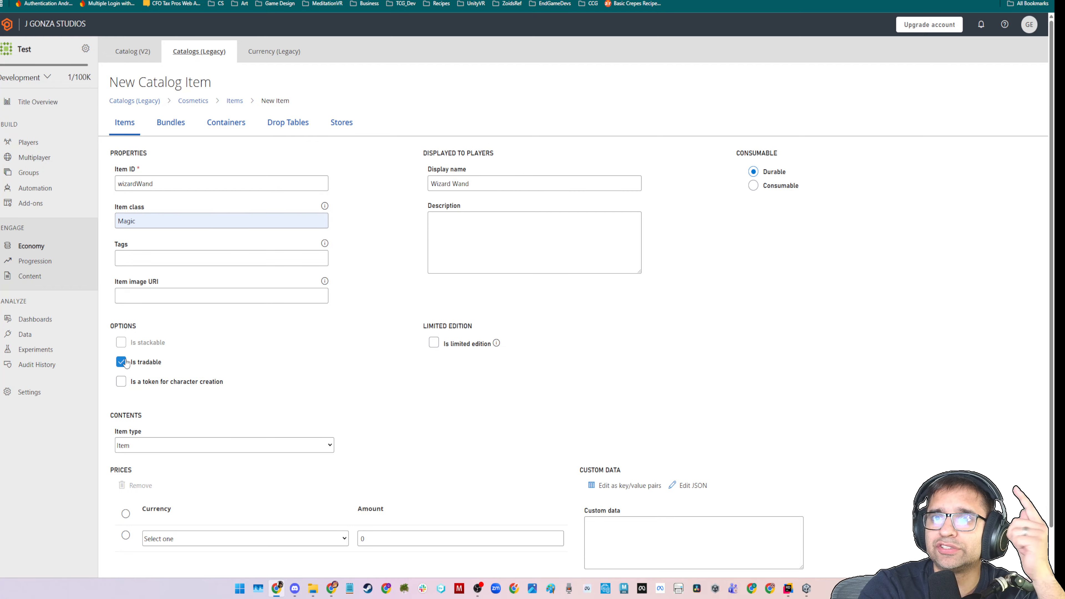
{"action": "left_click", "coordinate": [121, 361]}
{"action": "left_click", "coordinate": [121, 342]}
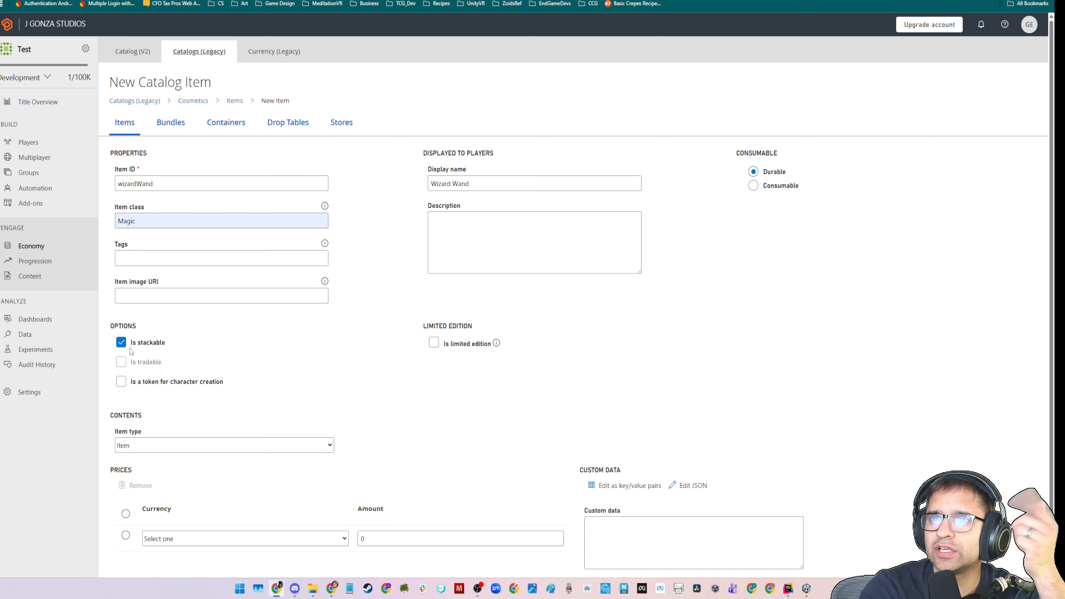
{"action": "left_click", "coordinate": [121, 342]}
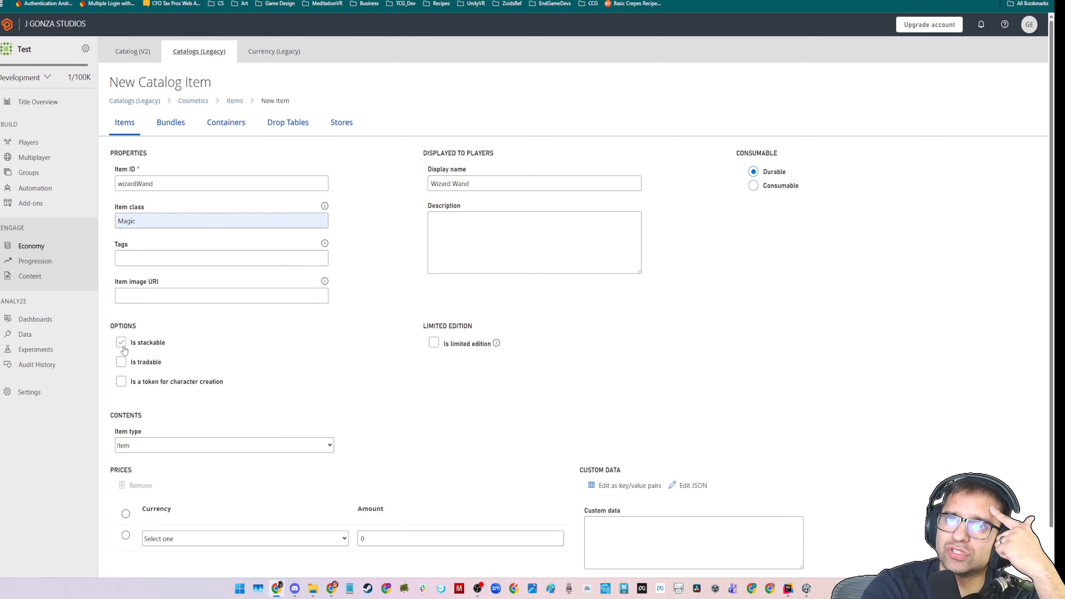
Try the tradable, stackable and consumable options on the Wizard Wand item, and return it to a durable item without them.
{"action": "left_click", "coordinate": [130, 370]}
{"action": "left_click", "coordinate": [130, 368]}
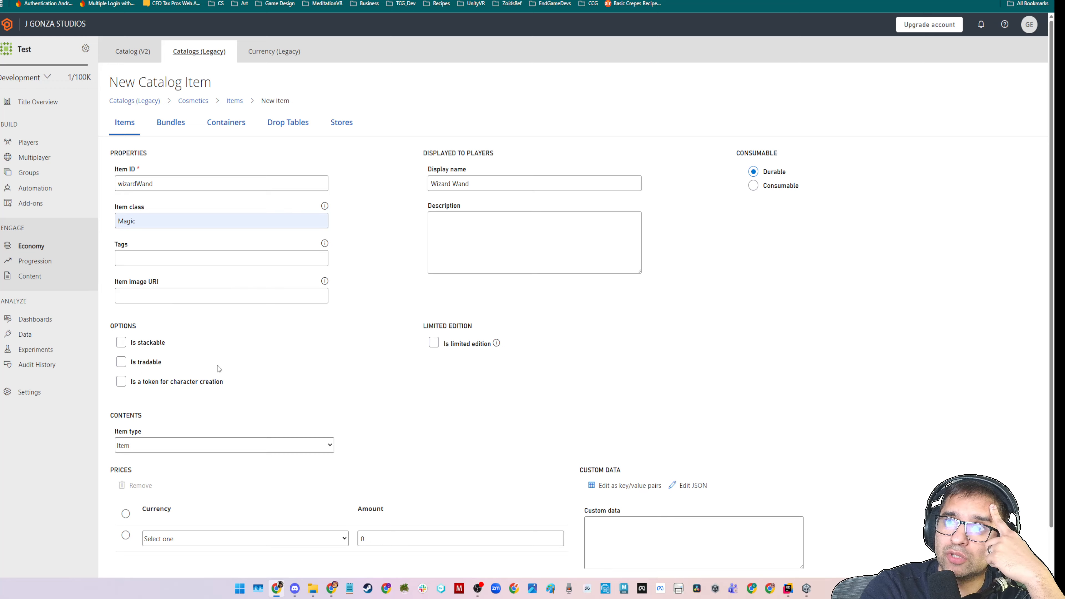
{"action": "left_click", "coordinate": [434, 348]}
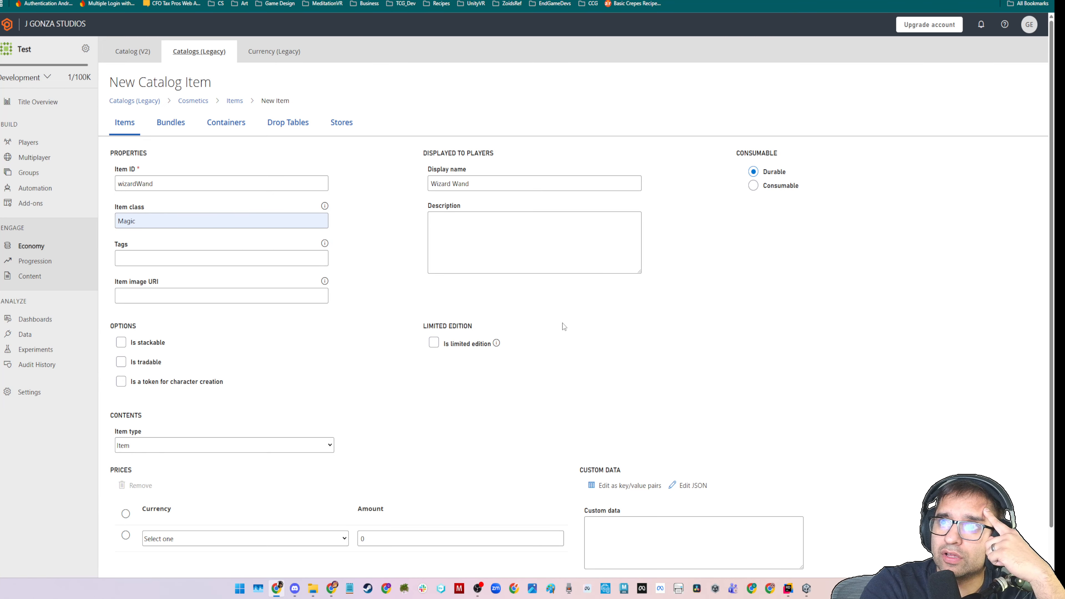
{"action": "left_click", "coordinate": [142, 345]}
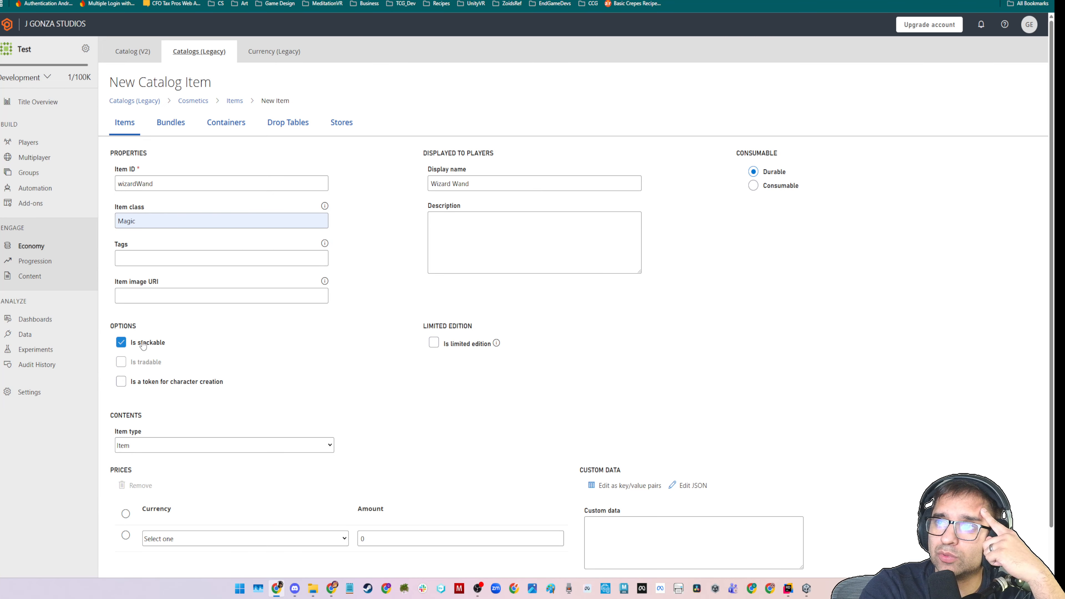
{"action": "left_click", "coordinate": [143, 345]}
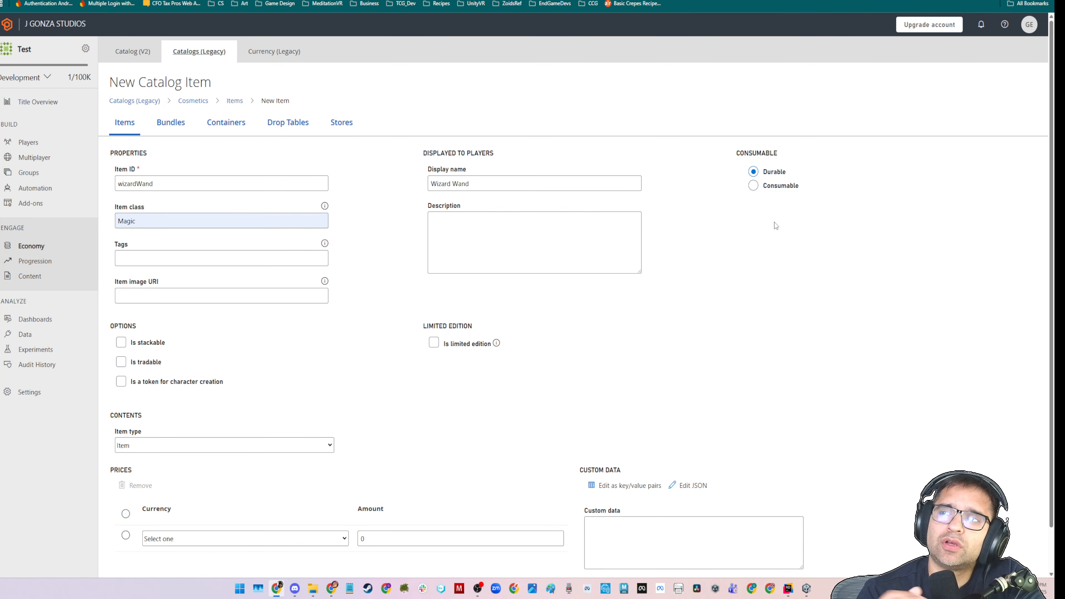
{"action": "left_click", "coordinate": [753, 186]}
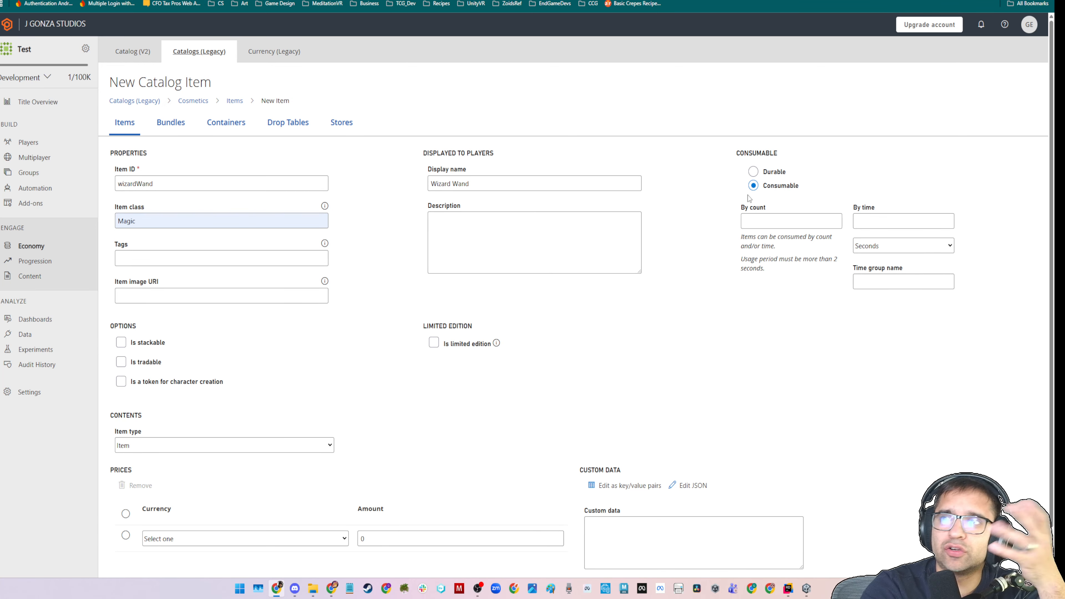
{"action": "left_click", "coordinate": [755, 173]}
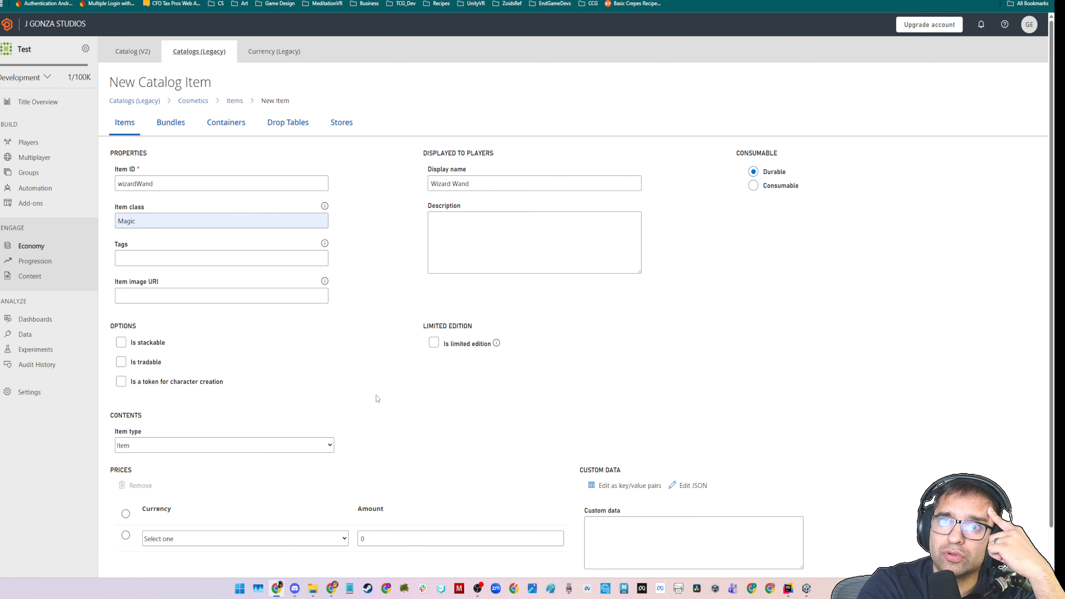
Price the Wizard Wand at 100 RB and 1000 GM, and save the item to the Cosmetics catalog.
{"action": "scroll", "coordinate": [187, 497], "scroll_direction": "down", "scroll_amount": 1}
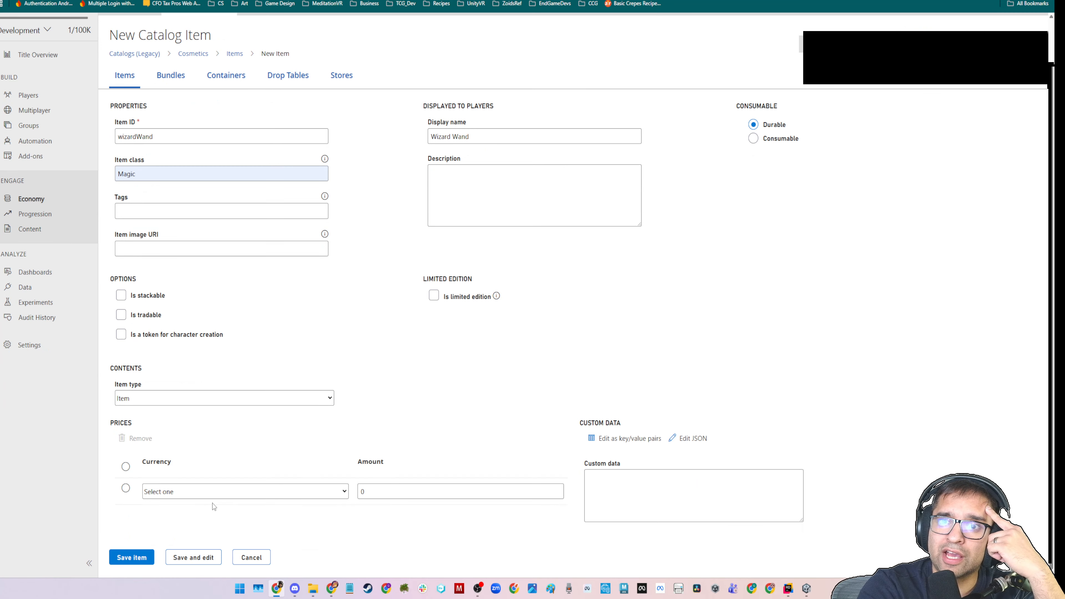
{"action": "left_click", "coordinate": [205, 497]}
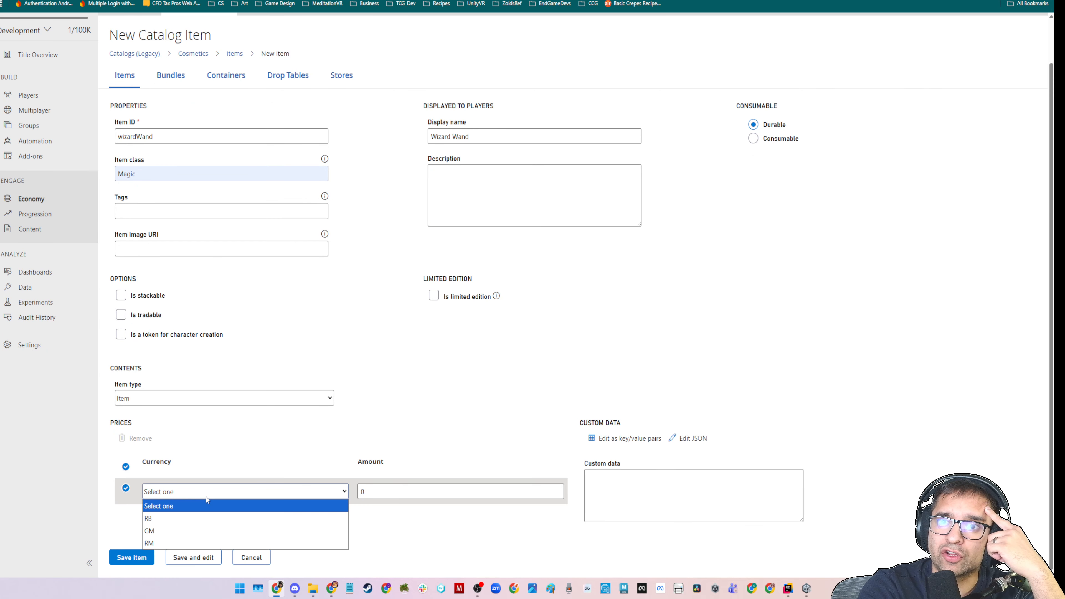
{"action": "left_click", "coordinate": [202, 520]}
{"action": "left_click", "coordinate": [211, 519]}
{"action": "left_click", "coordinate": [210, 545]}
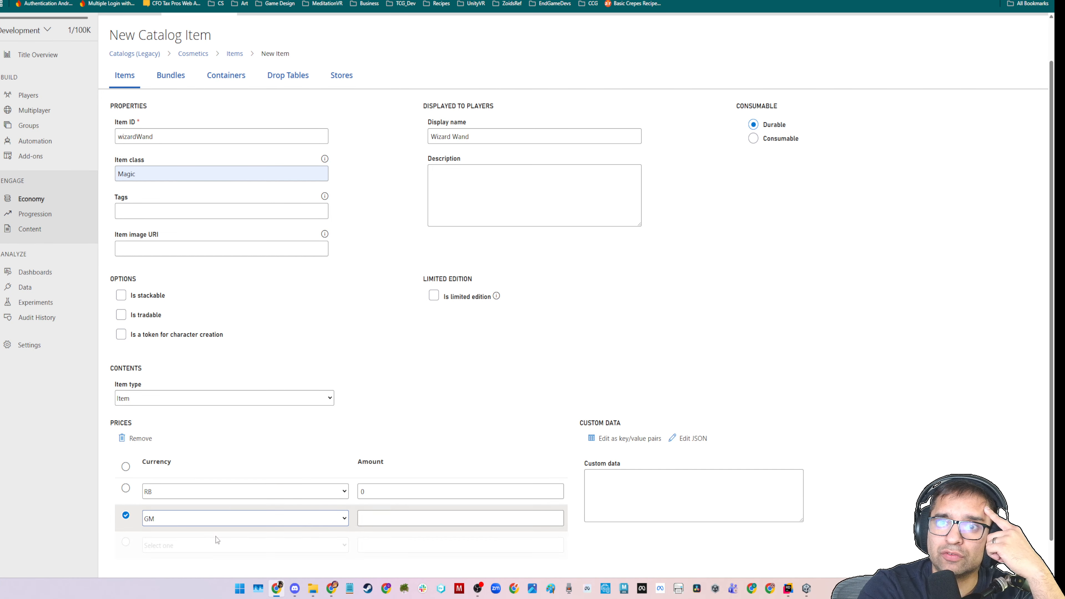
{"action": "left_click", "coordinate": [369, 488]}
{"action": "type", "text": "100"}
{"action": "left_click", "coordinate": [374, 512]}
{"action": "type", "text": "1"}
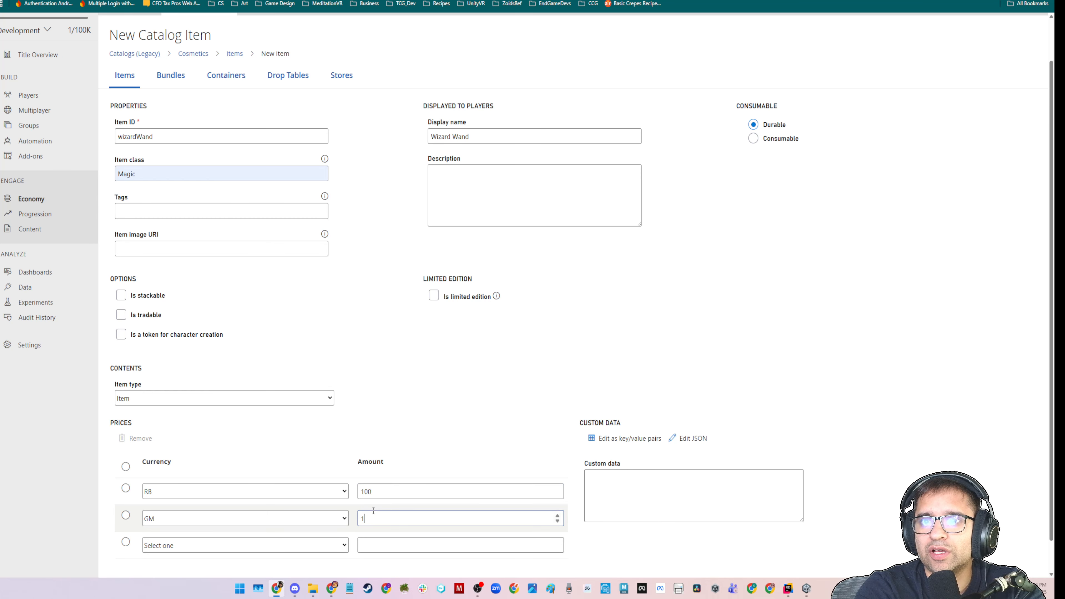
{"action": "type", "text": "000"}
{"action": "scroll", "coordinate": [149, 572], "scroll_direction": "down", "scroll_amount": 1}
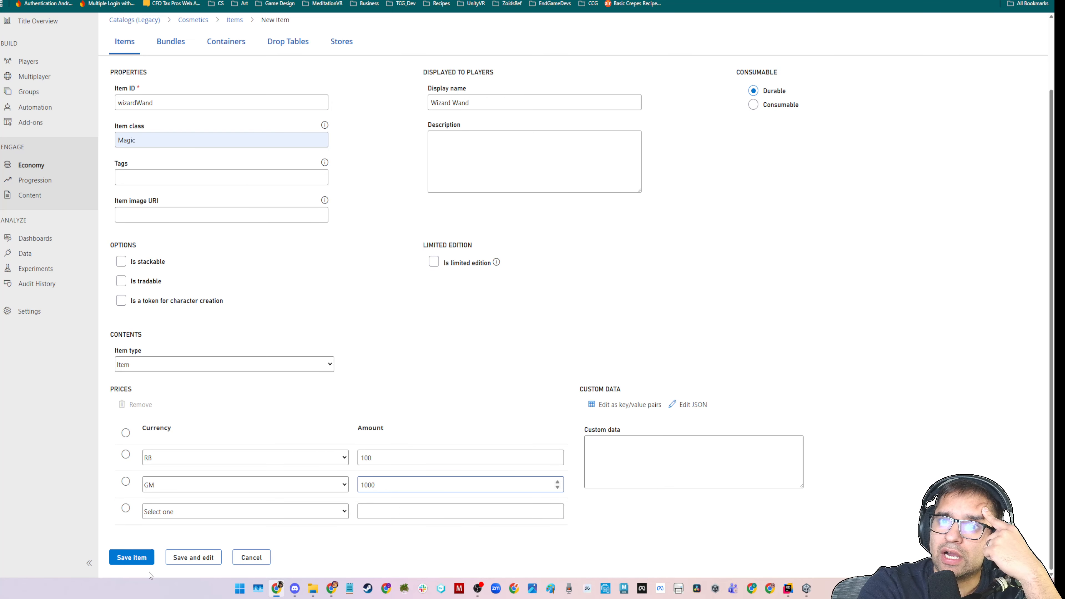
{"action": "left_click", "coordinate": [133, 558]}
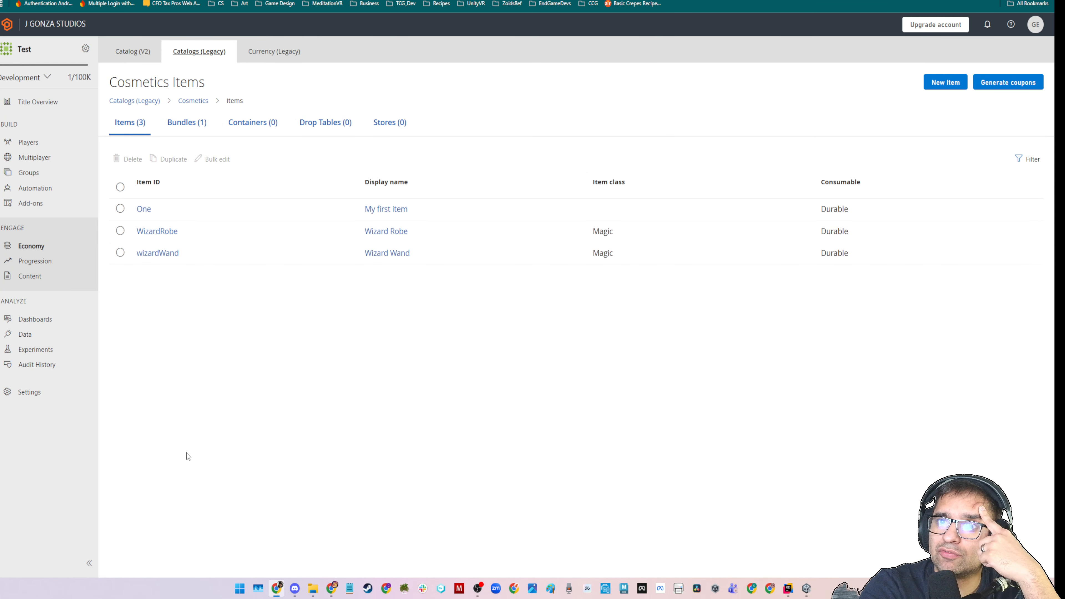
Reopen the saved Wizard Wand item, review its properties and currency prices, and save it again.
{"action": "left_click", "coordinate": [170, 257]}
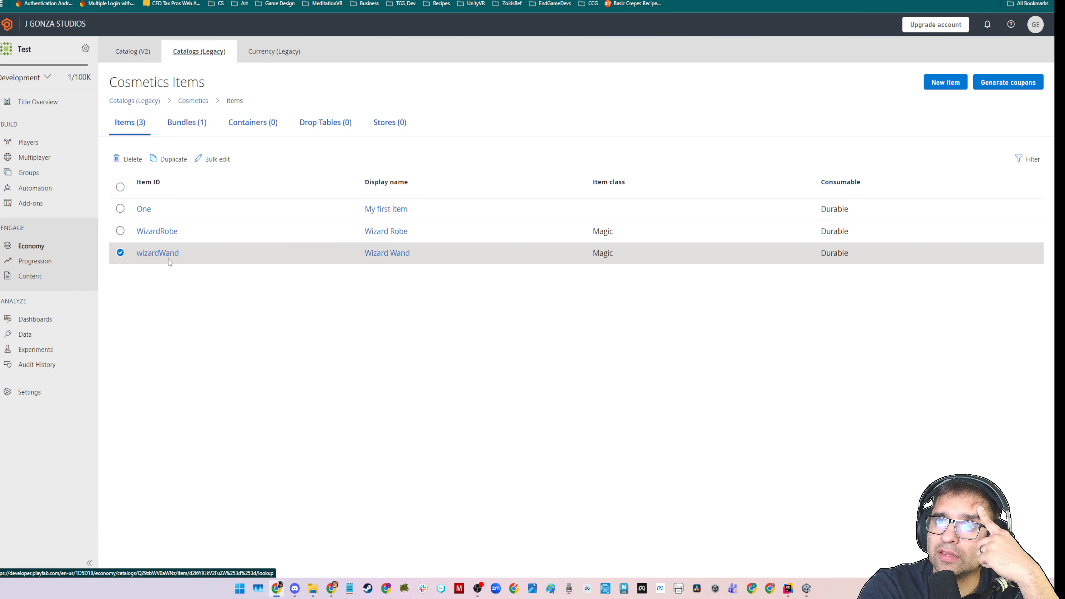
{"action": "left_click", "coordinate": [169, 259]}
{"action": "scroll", "coordinate": [321, 404], "scroll_direction": "down", "scroll_amount": 2}
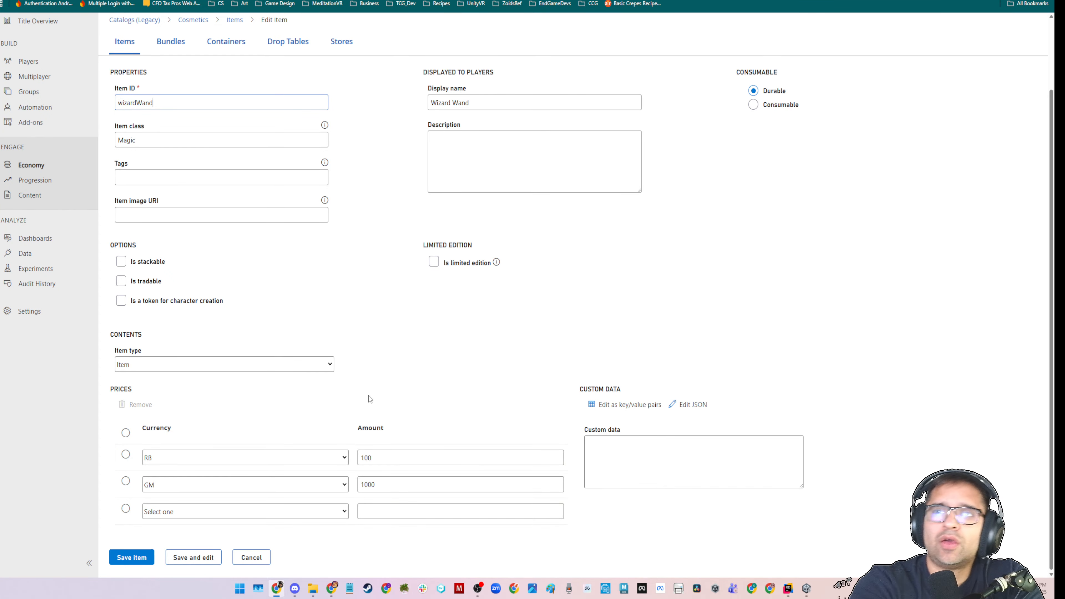
{"action": "scroll", "coordinate": [365, 362], "scroll_direction": "up", "scroll_amount": 2}
{"action": "scroll", "coordinate": [364, 357], "scroll_direction": "down", "scroll_amount": 1}
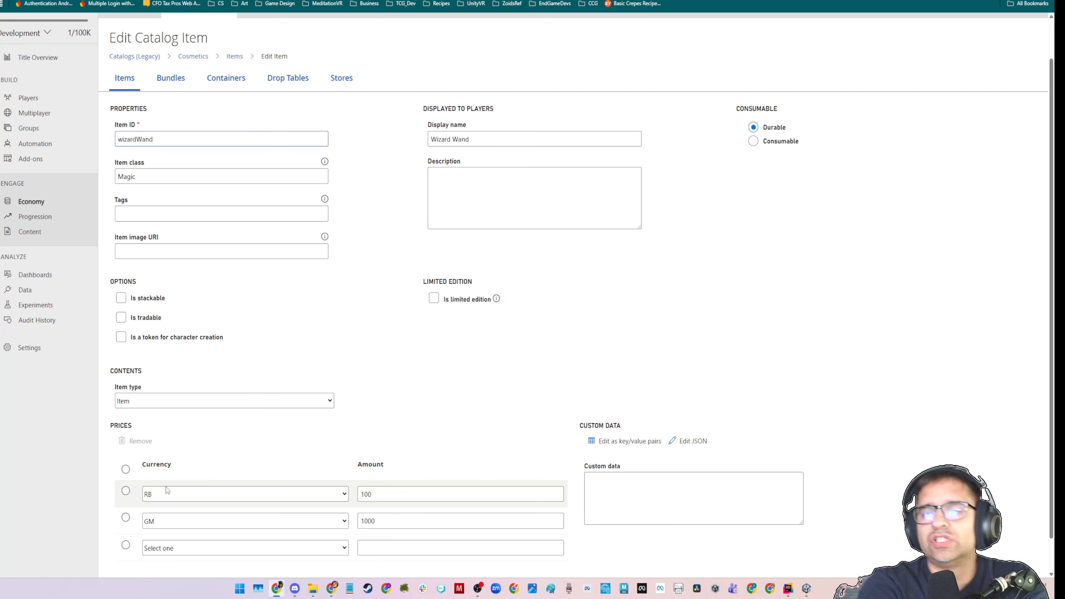
{"action": "scroll", "coordinate": [377, 495], "scroll_direction": "down", "scroll_amount": 1}
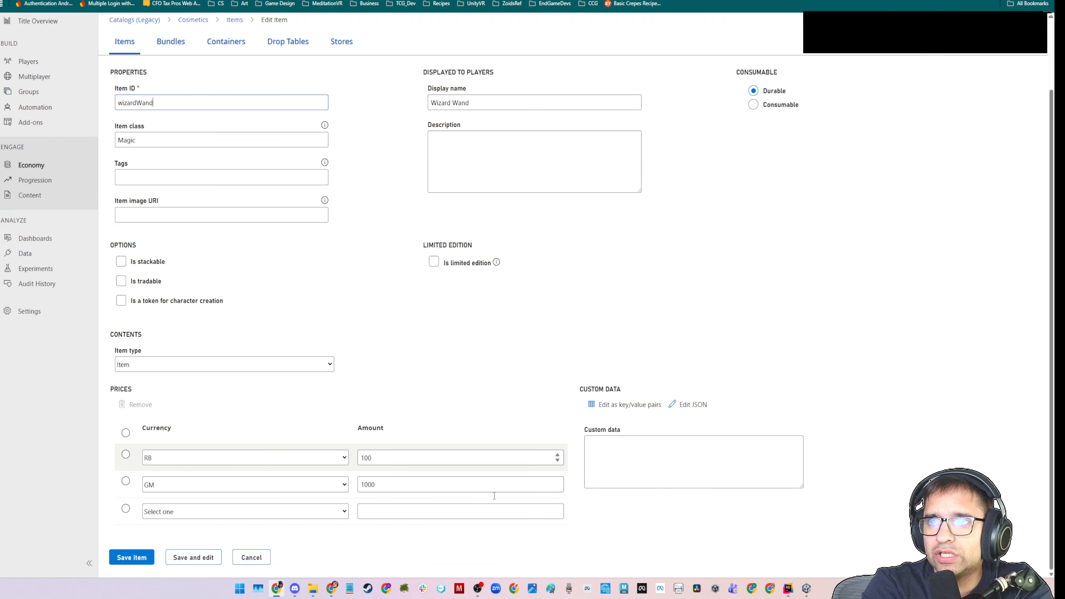
{"action": "scroll", "coordinate": [481, 466], "scroll_direction": "up", "scroll_amount": 2}
{"action": "scroll", "coordinate": [482, 466], "scroll_direction": "down", "scroll_amount": 2}
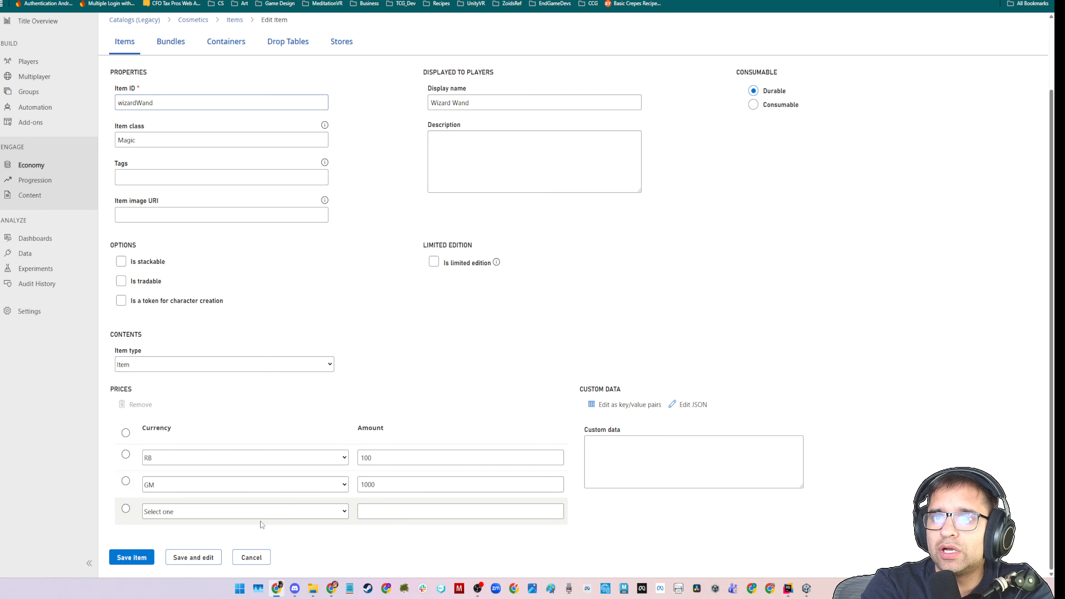
{"action": "left_click", "coordinate": [135, 557]}
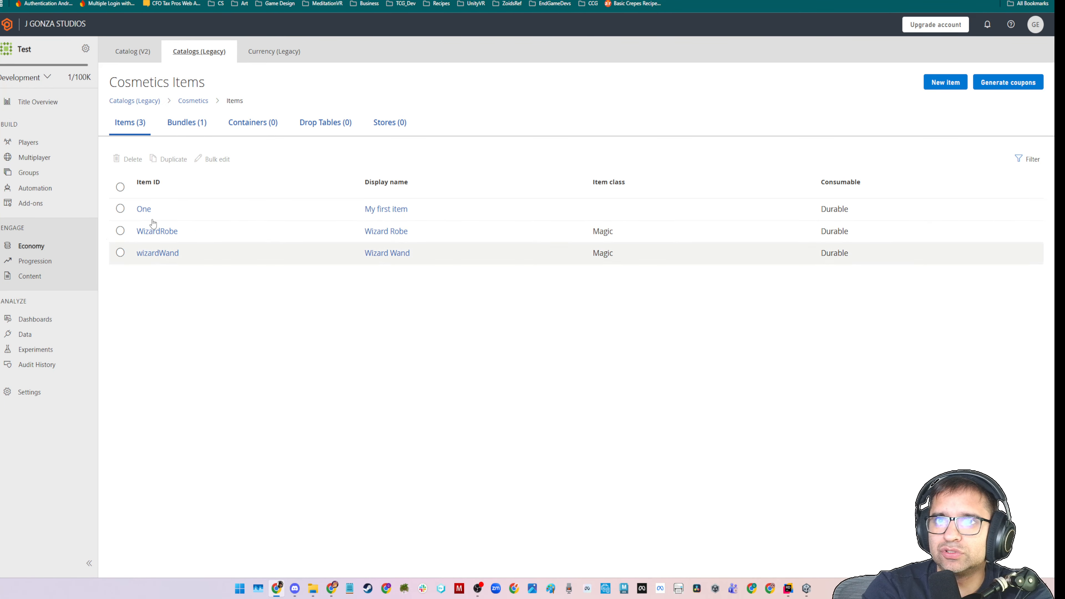
Examine the existing 1000_rubies bundle in the Cosmetics catalog, and return to the list of bundles.
{"action": "left_click", "coordinate": [202, 124]}
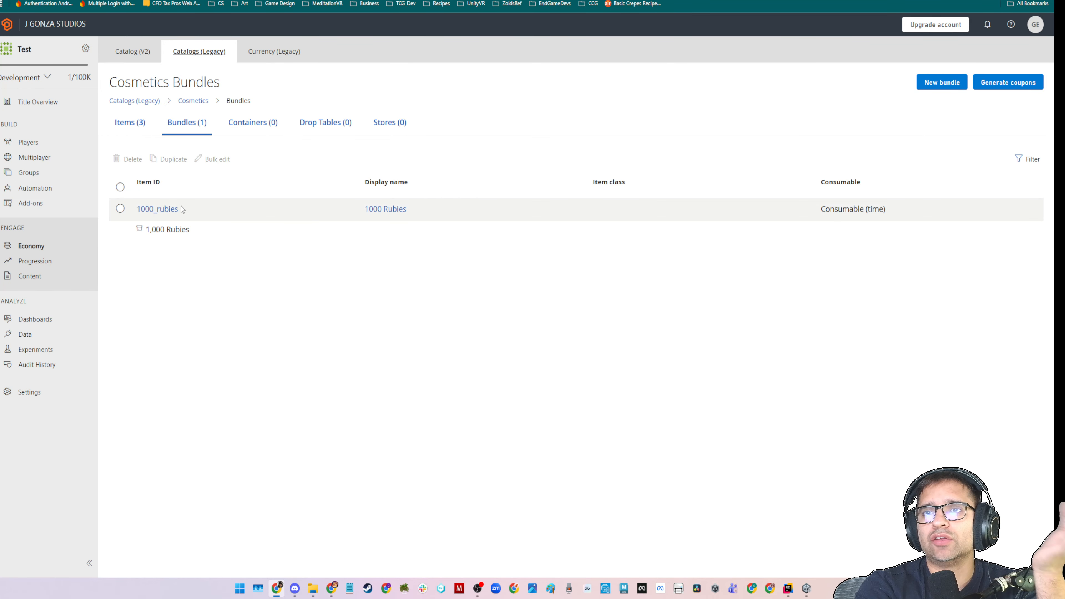
{"action": "left_click", "coordinate": [173, 210]}
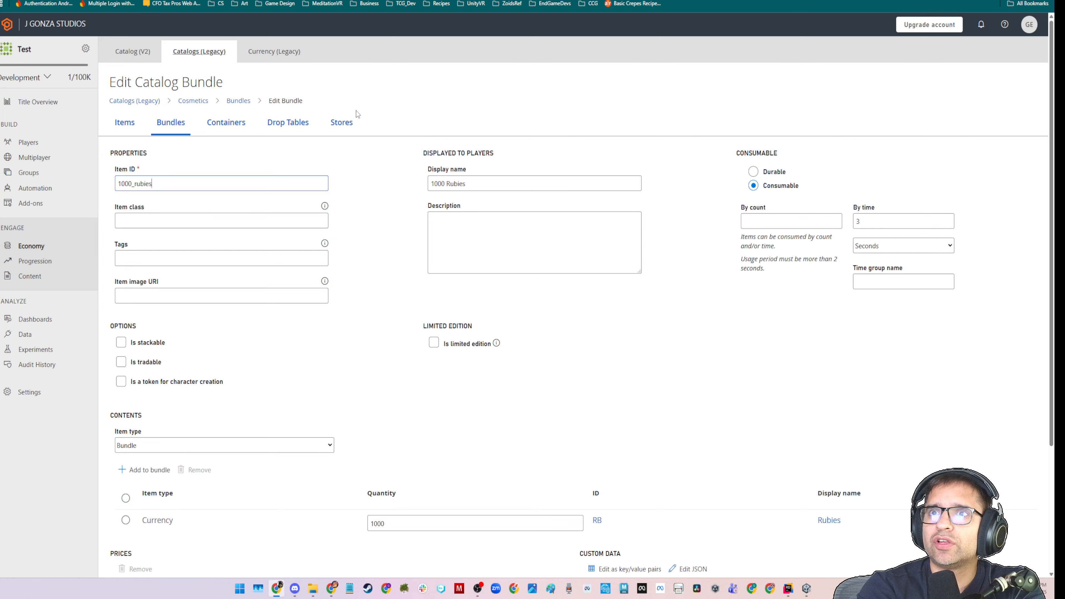
{"action": "left_click", "coordinate": [180, 133]}
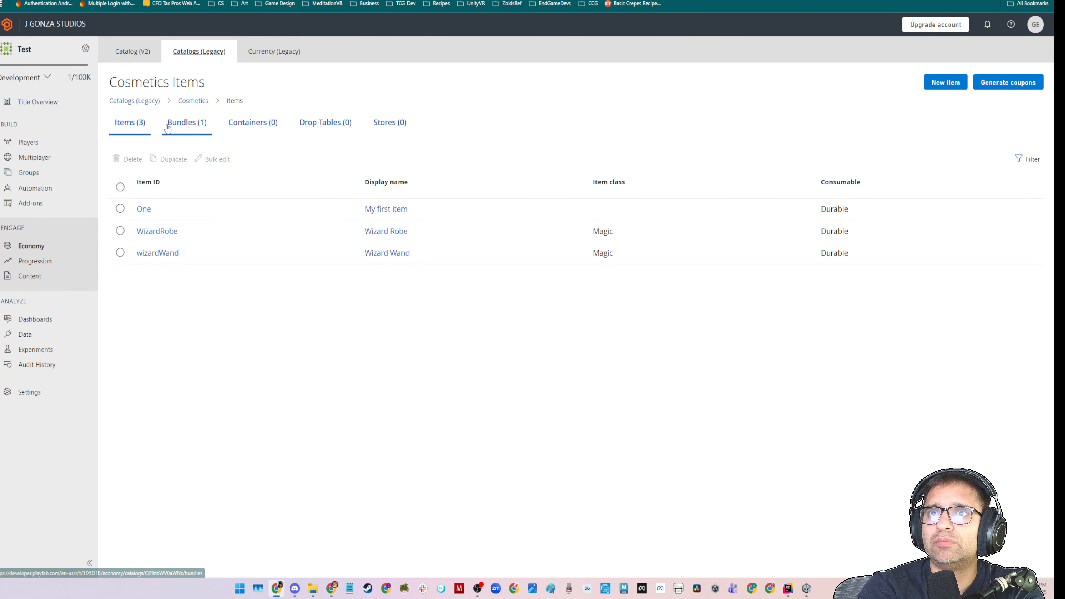
Start a new Cosmetics bundle with the item ID 5000_rubies and the display name "5000 rubies".
{"action": "left_click", "coordinate": [927, 85]}
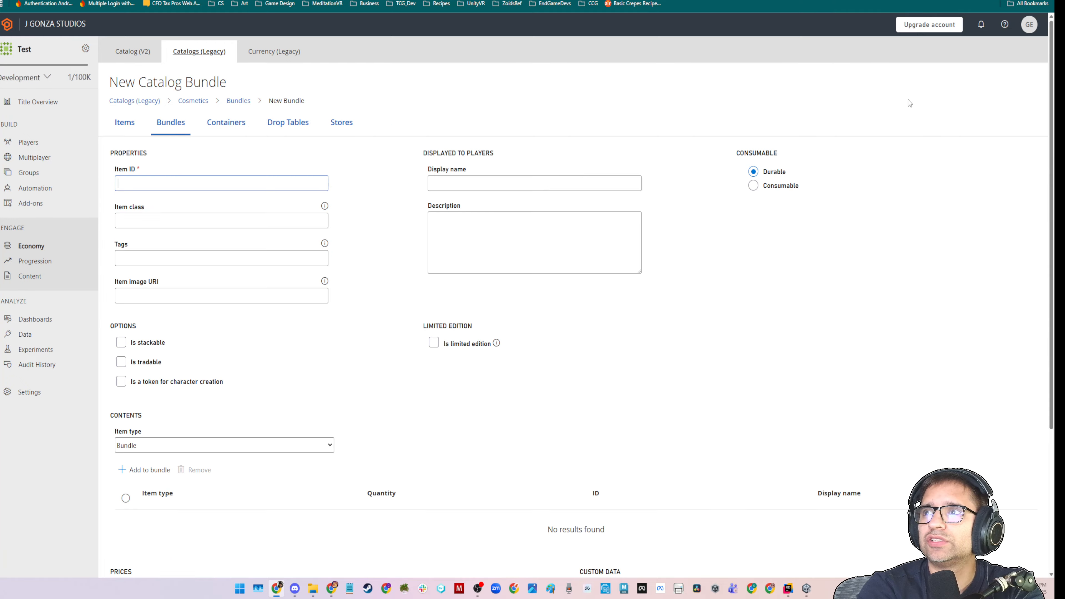
{"action": "type", "text": "5000"}
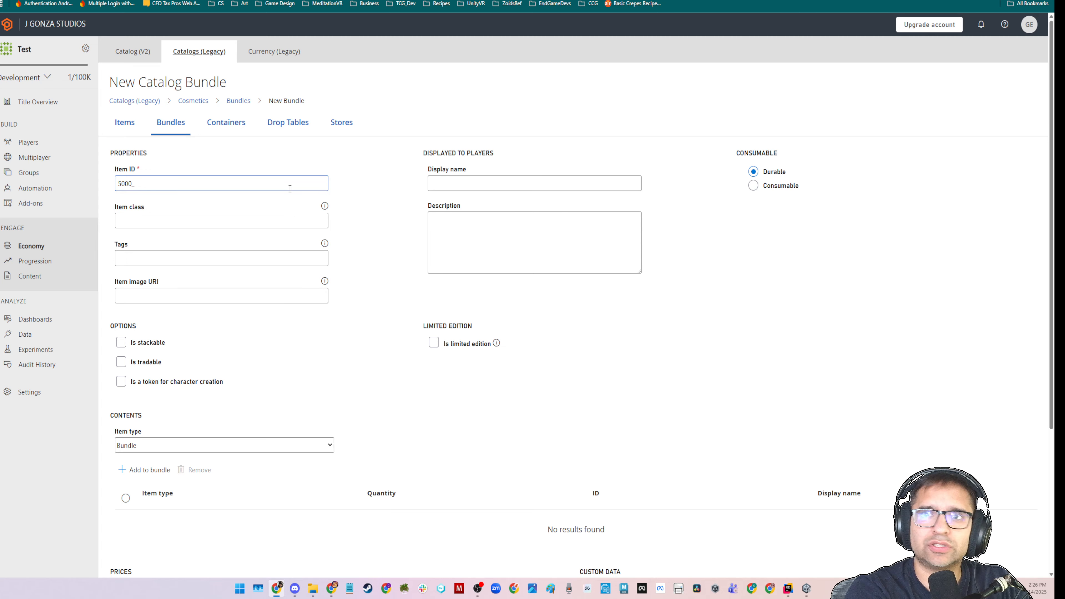
{"action": "type", "text": "_rubies"}
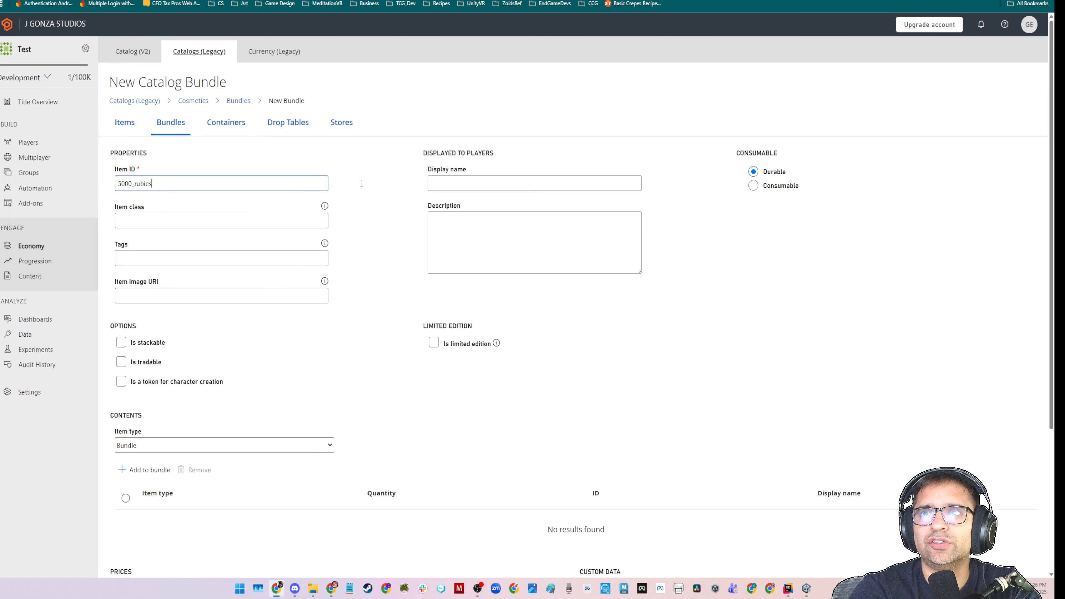
{"action": "left_click", "coordinate": [472, 186]}
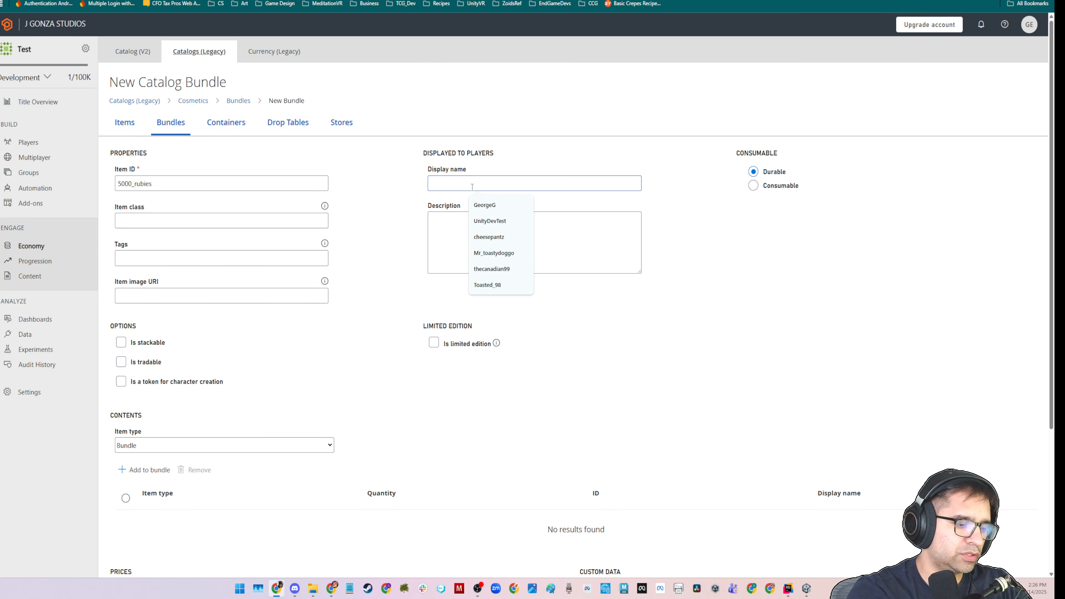
{"action": "type", "text": "5000 rubies"}
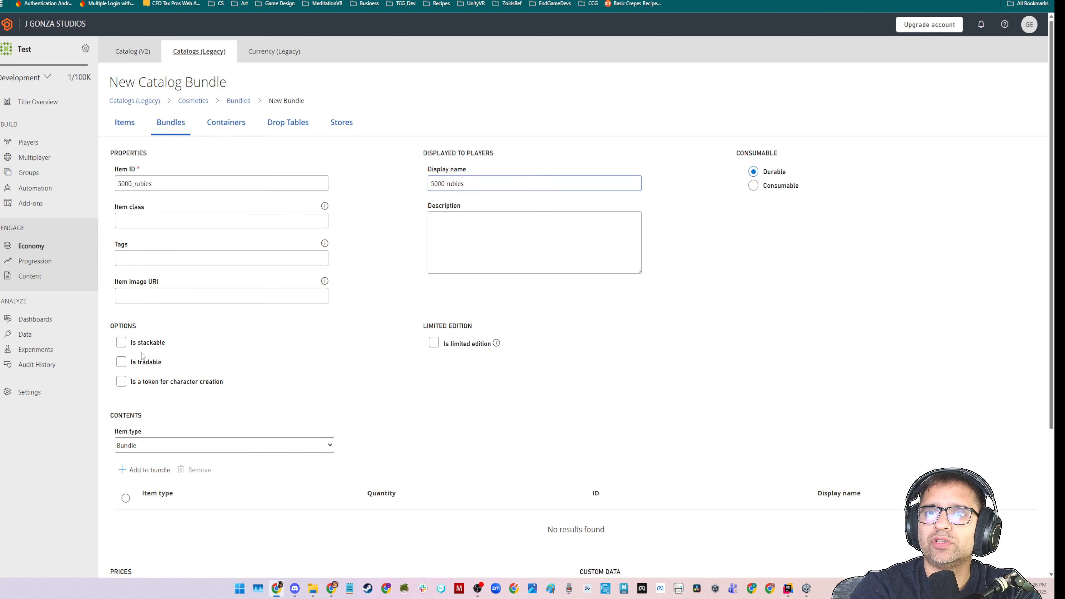
Make the 5000_rubies bundle consumable by time with a usage period of 3 seconds, checking the minimum usage period note.
{"action": "left_click", "coordinate": [753, 185]}
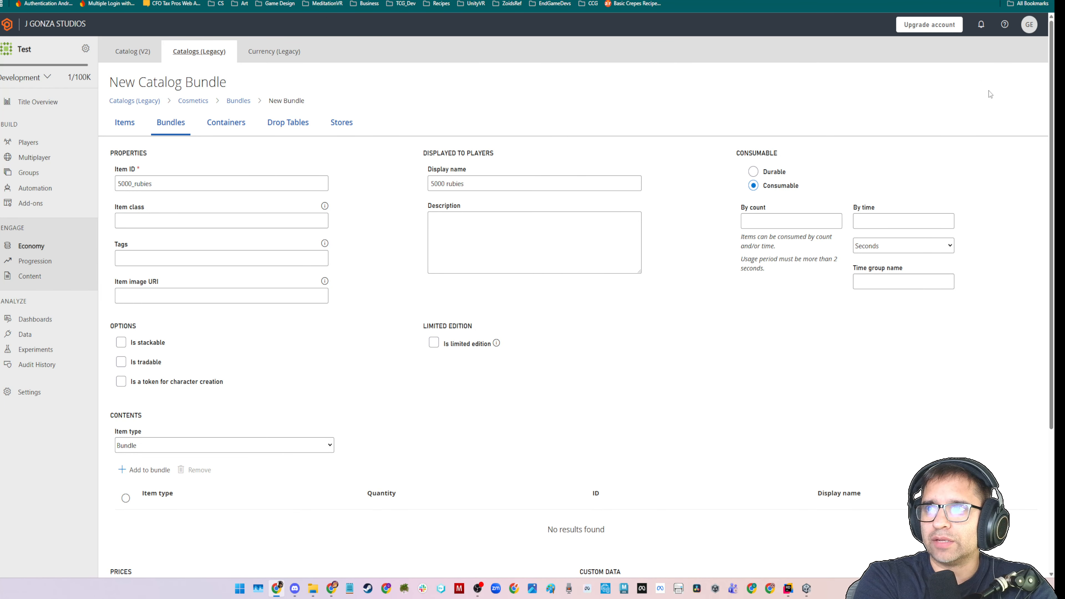
{"action": "left_click", "coordinate": [767, 174]}
{"action": "left_click", "coordinate": [772, 189]}
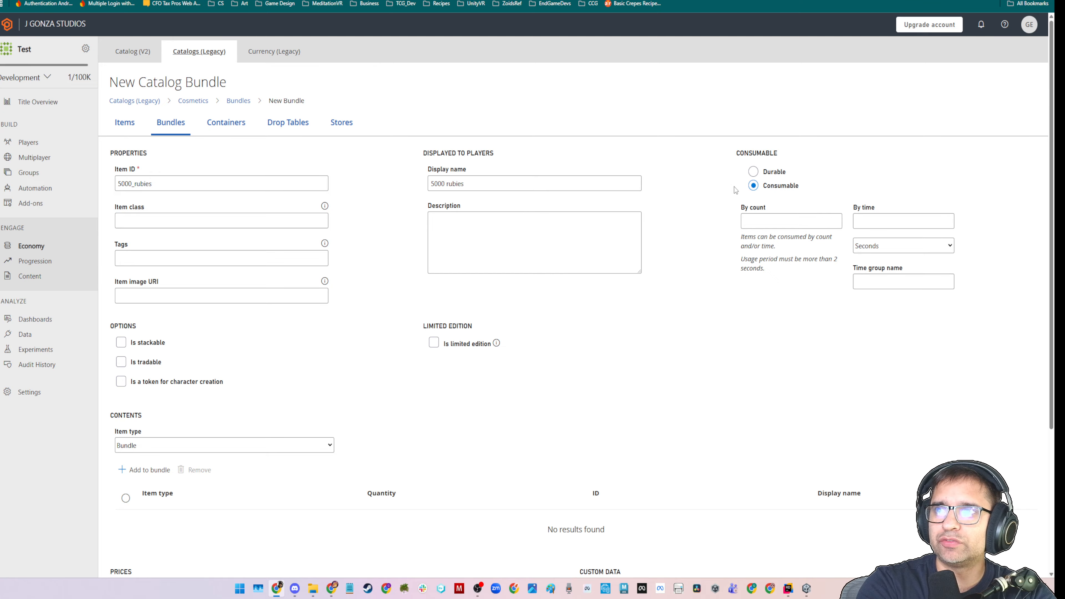
{"action": "left_click", "coordinate": [866, 220]}
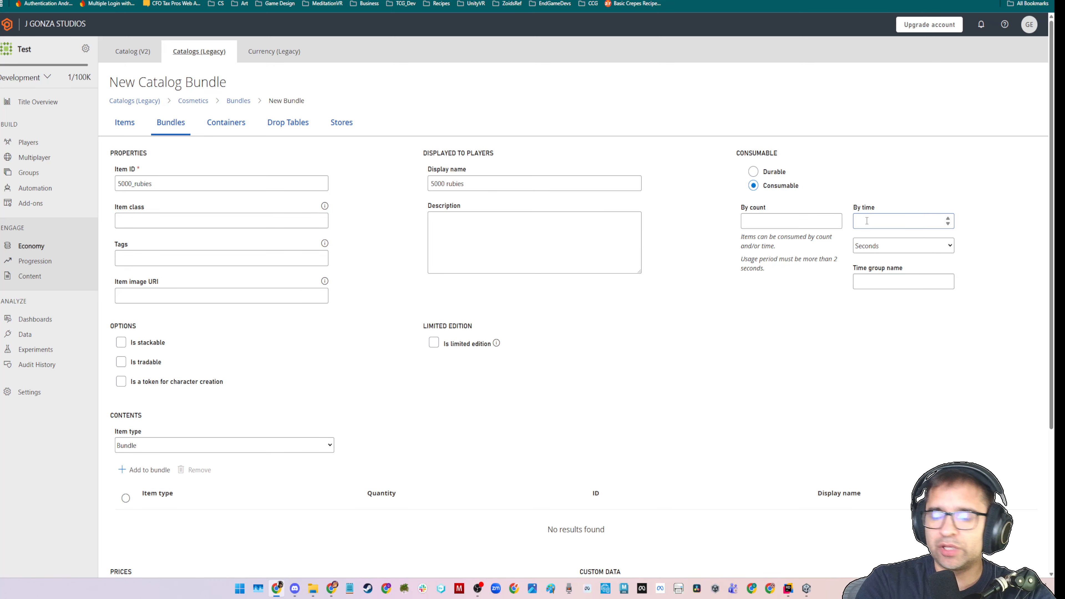
{"action": "type", "text": "3"}
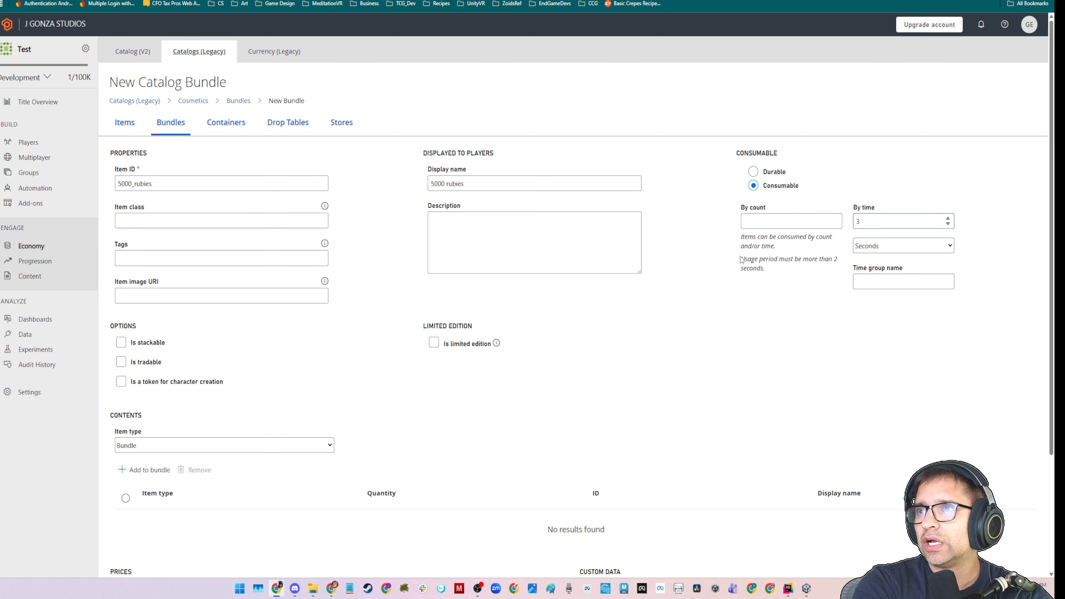
{"action": "left_click_drag", "start_coordinate": [741, 259], "coordinate": [764, 269]}
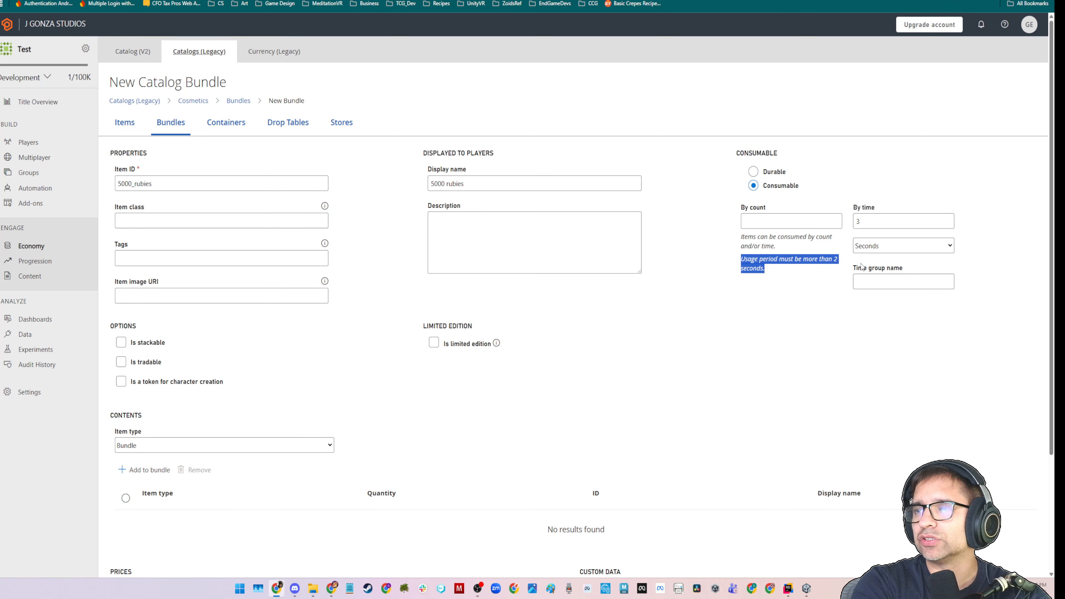
{"action": "left_click", "coordinate": [945, 271]}
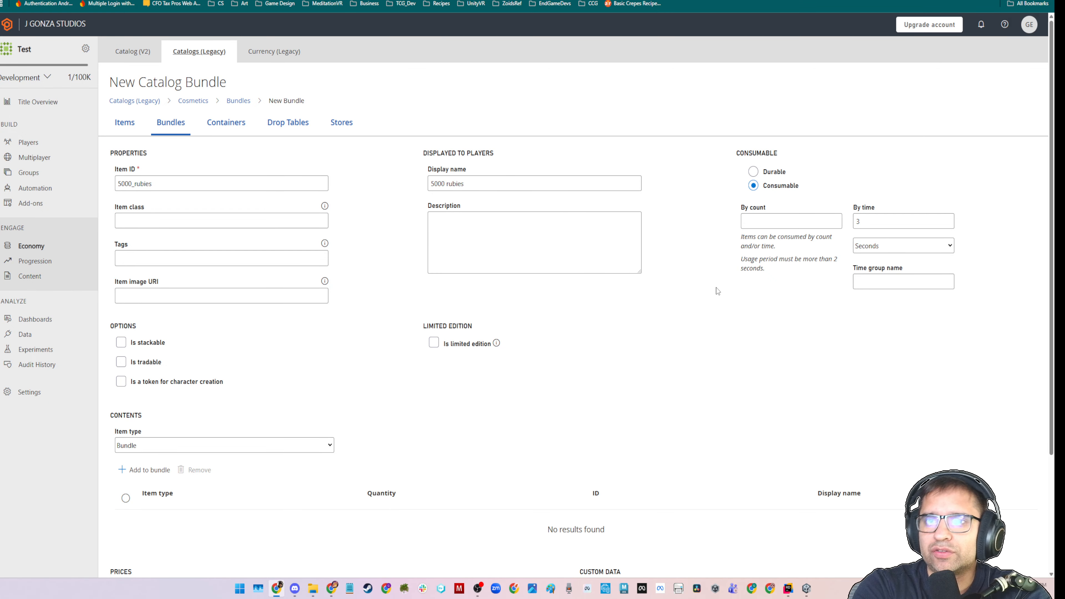
Add the Gems (GM) and Rubies (RB) currencies to the contents of the 5000_rubies bundle.
{"action": "left_click", "coordinate": [460, 342]}
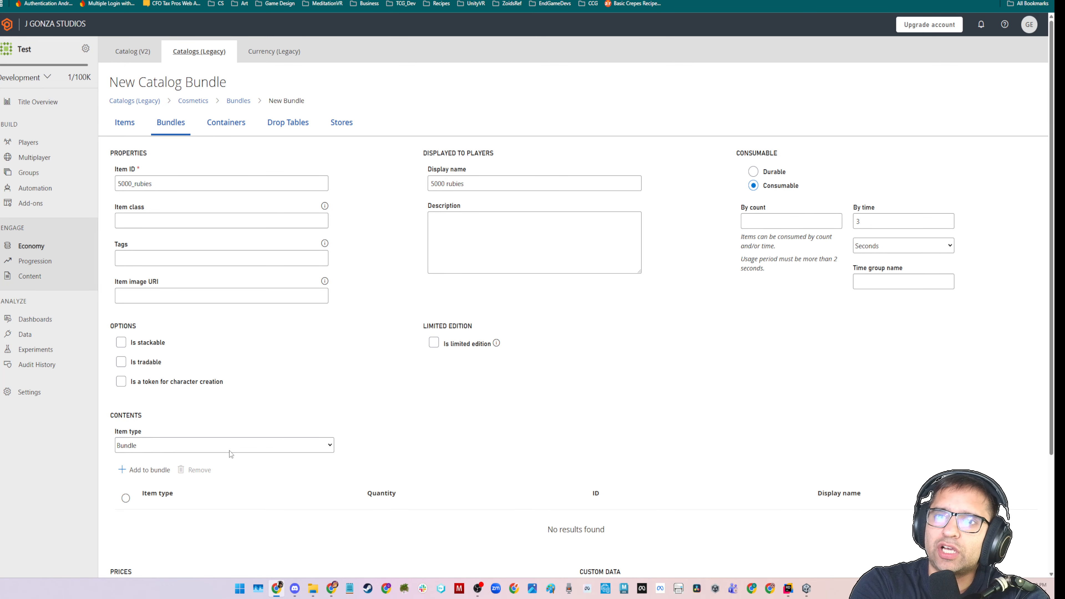
{"action": "scroll", "coordinate": [170, 446], "scroll_direction": "down", "scroll_amount": 1}
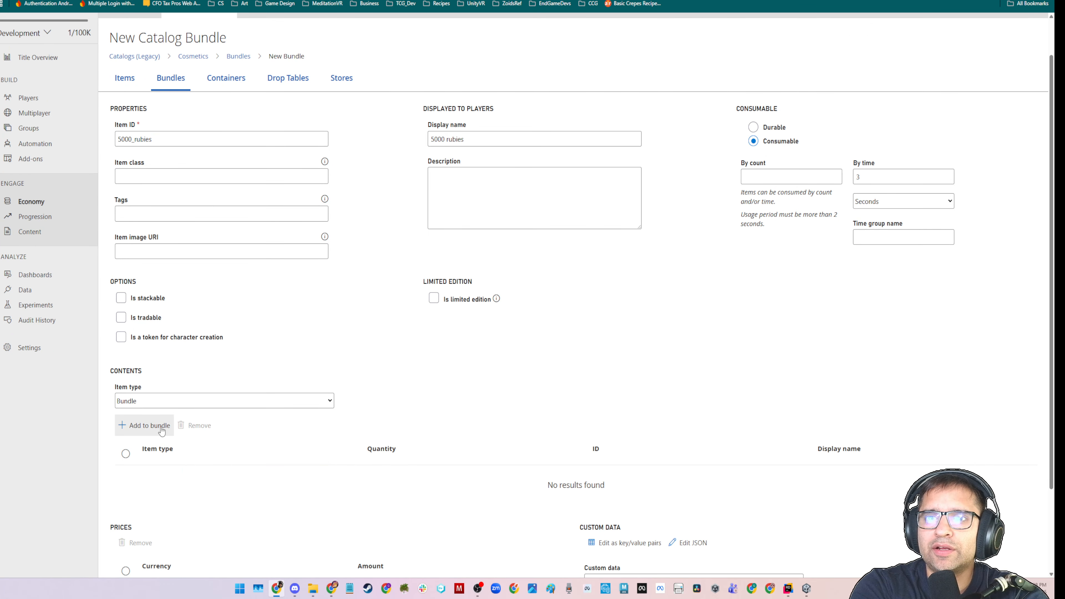
{"action": "left_click", "coordinate": [151, 426]}
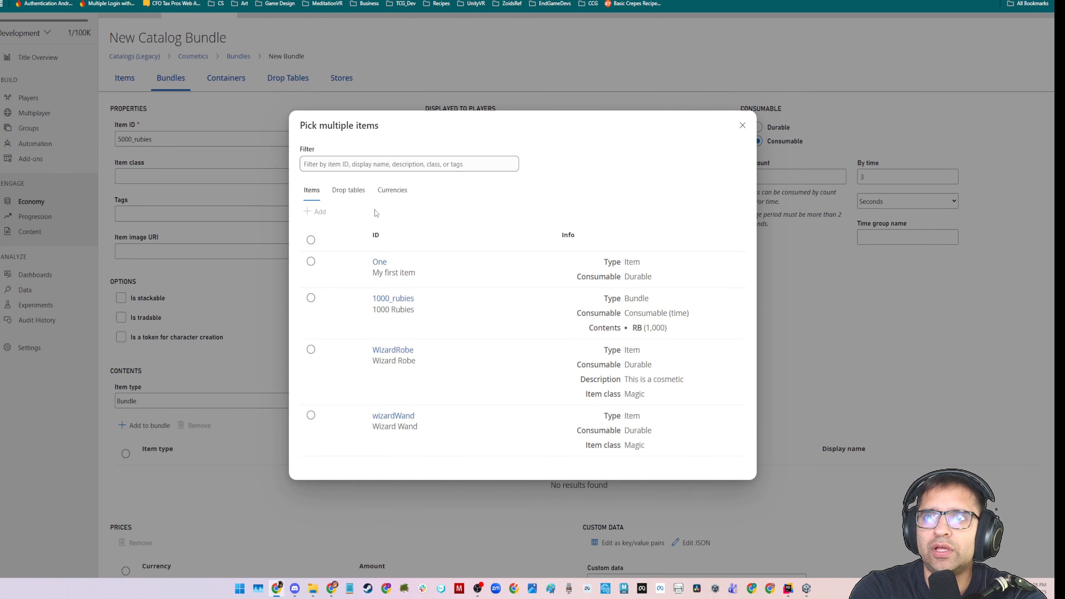
{"action": "left_click", "coordinate": [390, 191]}
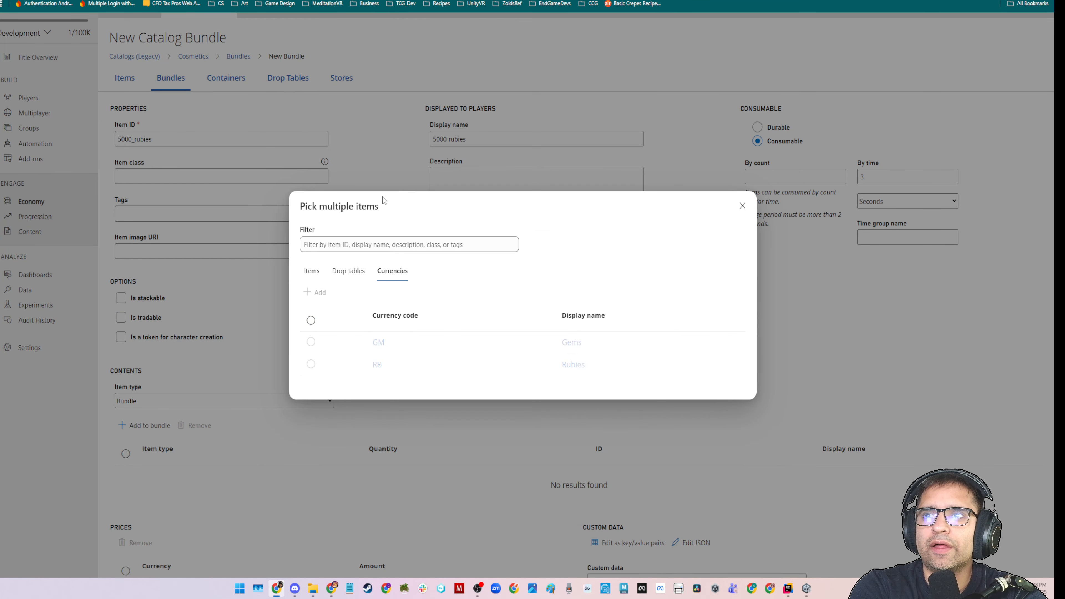
{"action": "left_click", "coordinate": [310, 342]}
{"action": "left_click", "coordinate": [311, 364]}
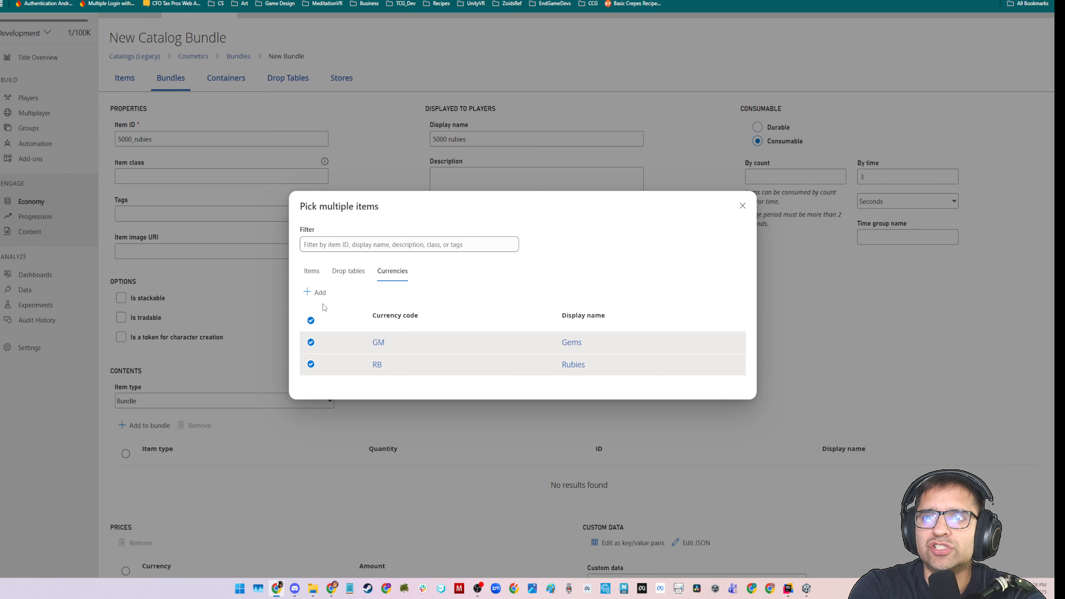
{"action": "left_click", "coordinate": [314, 292]}
Set the bundle's quantities to 50000 for GM and 5000 for RB, and save the bundle.
{"action": "left_click_drag", "start_coordinate": [418, 478], "coordinate": [371, 479]}
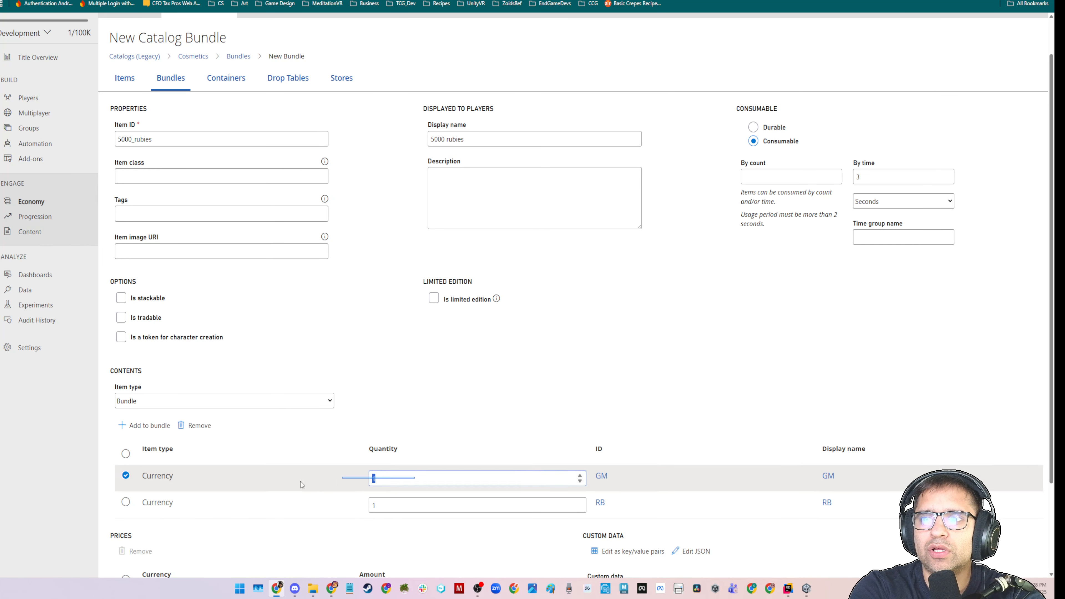
{"action": "type", "text": "50000"}
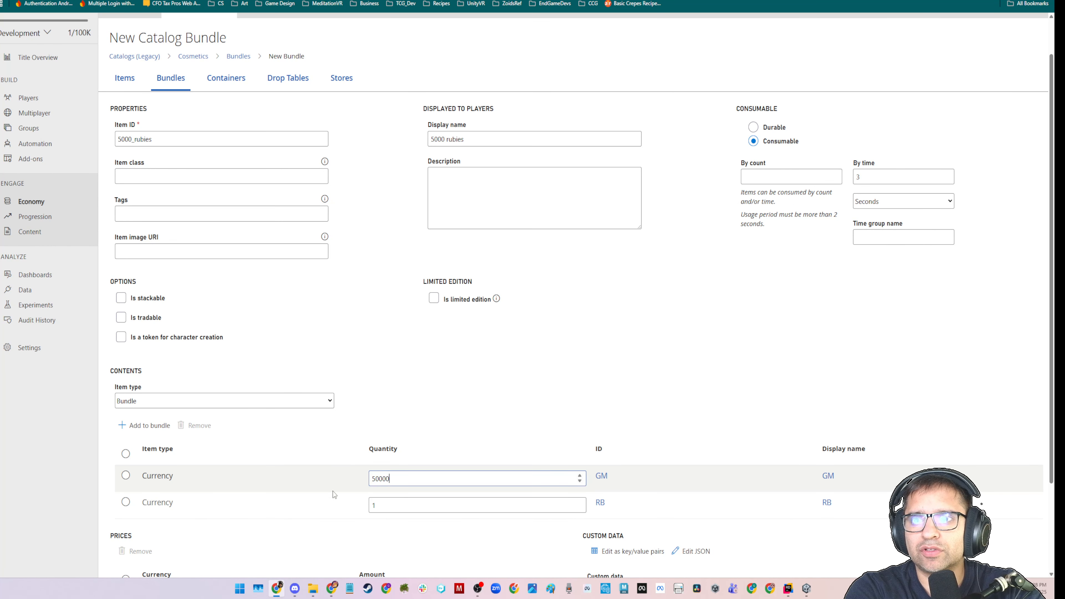
{"action": "left_click_drag", "start_coordinate": [383, 506], "coordinate": [339, 508]}
{"action": "type", "text": "5000"}
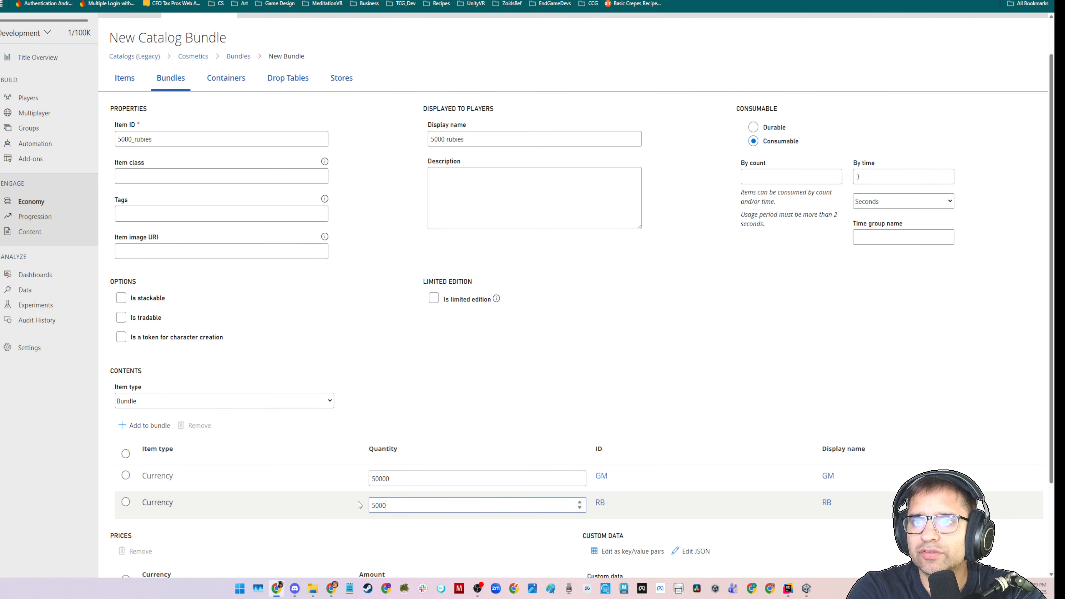
{"action": "scroll", "coordinate": [356, 504], "scroll_direction": "down", "scroll_amount": 3}
{"action": "left_click", "coordinate": [151, 559]}
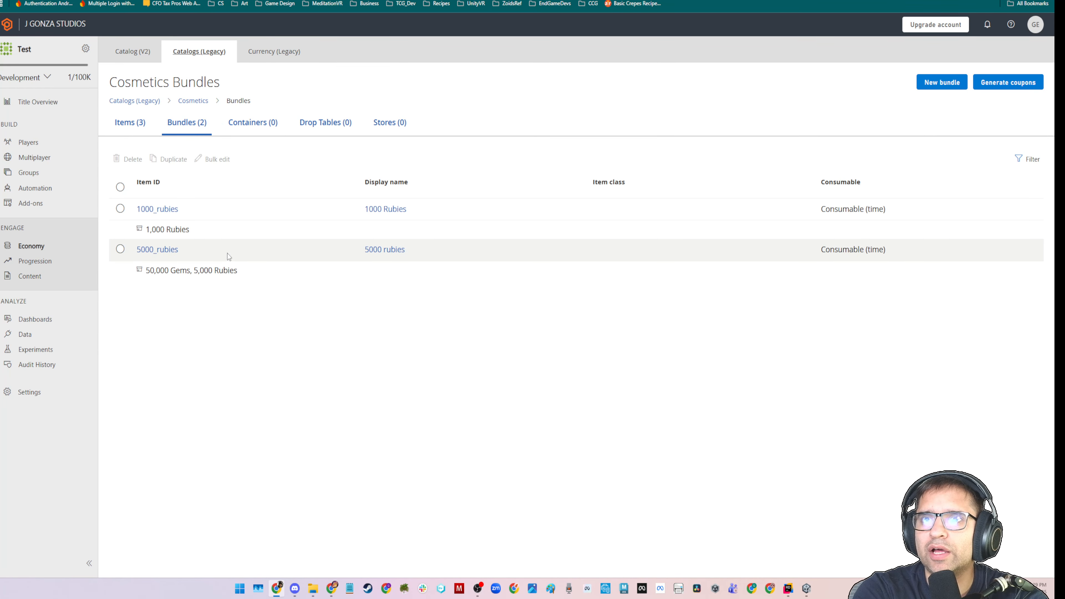
Reopen the 5000_rubies bundle and add a price entry in the RM currency.
{"action": "left_click", "coordinate": [166, 247]}
{"action": "left_click", "coordinate": [165, 247]}
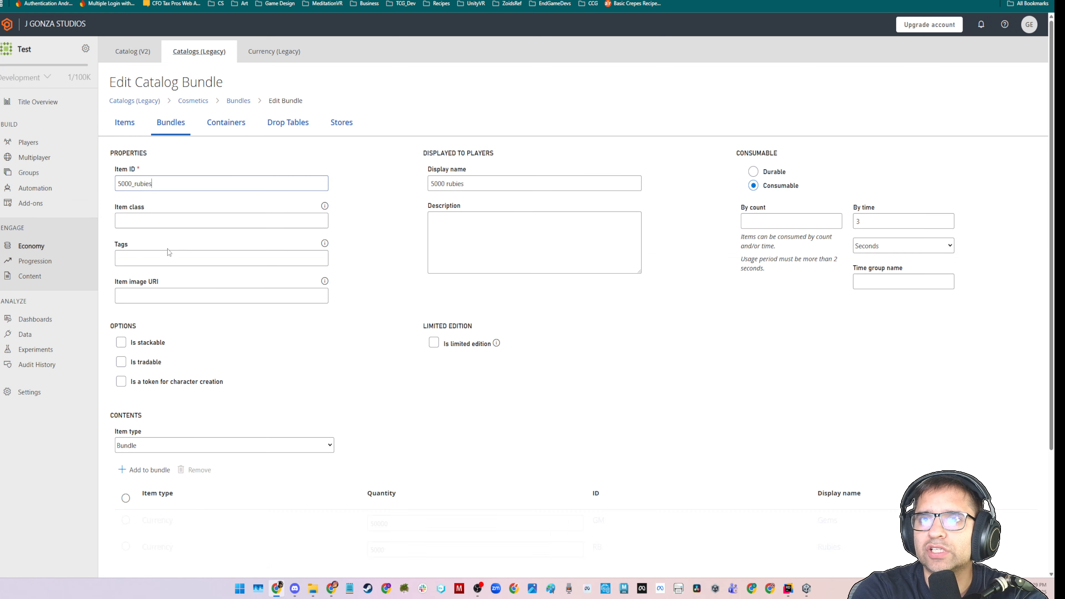
{"action": "scroll", "coordinate": [225, 417], "scroll_direction": "down", "scroll_amount": 4}
{"action": "left_click", "coordinate": [224, 491]}
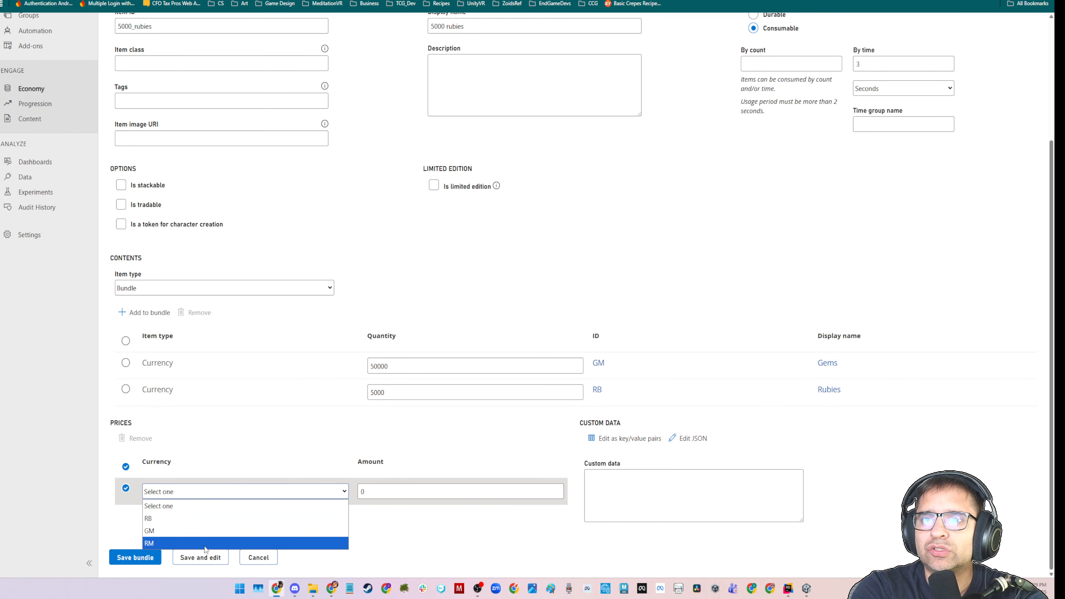
{"action": "left_click", "coordinate": [213, 542]}
{"action": "key", "text": "Tab"}
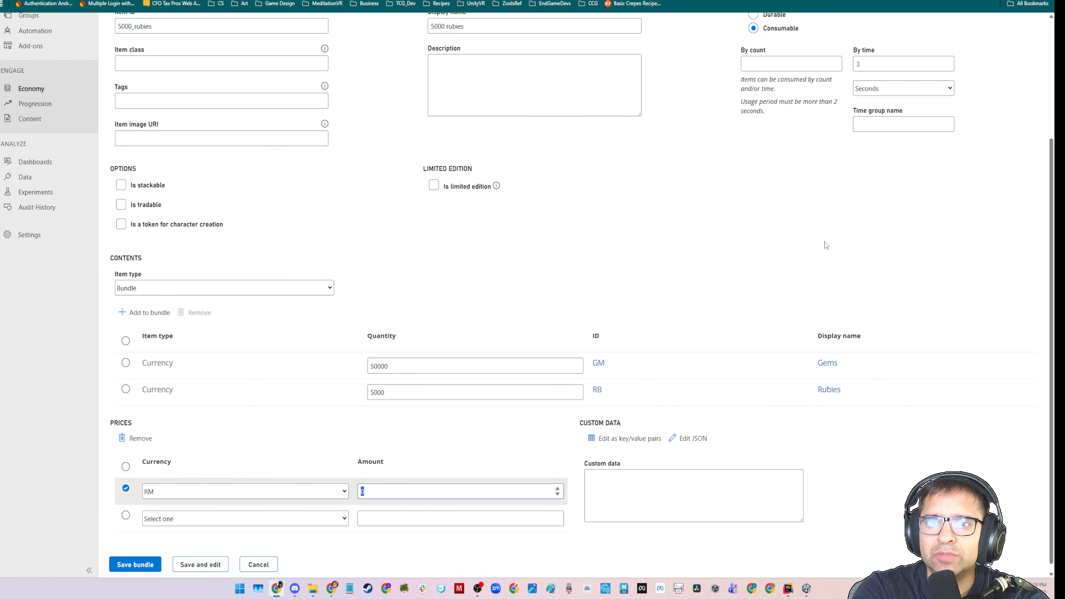
Set the amount of the bundle's RM price to 4999.
{"action": "type", "text": "9"}
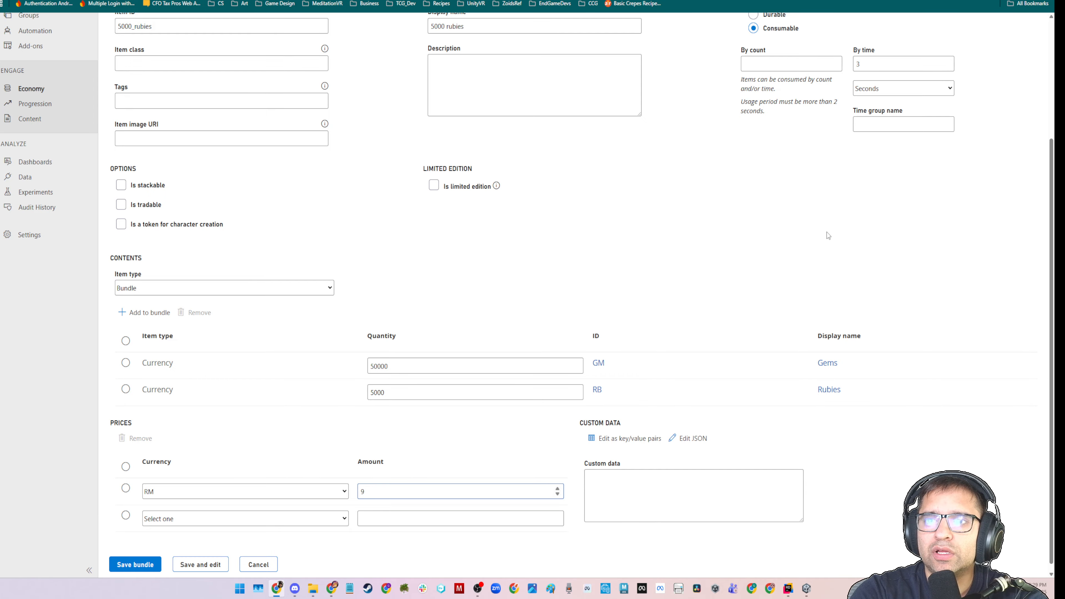
{"action": "type", "text": "99"}
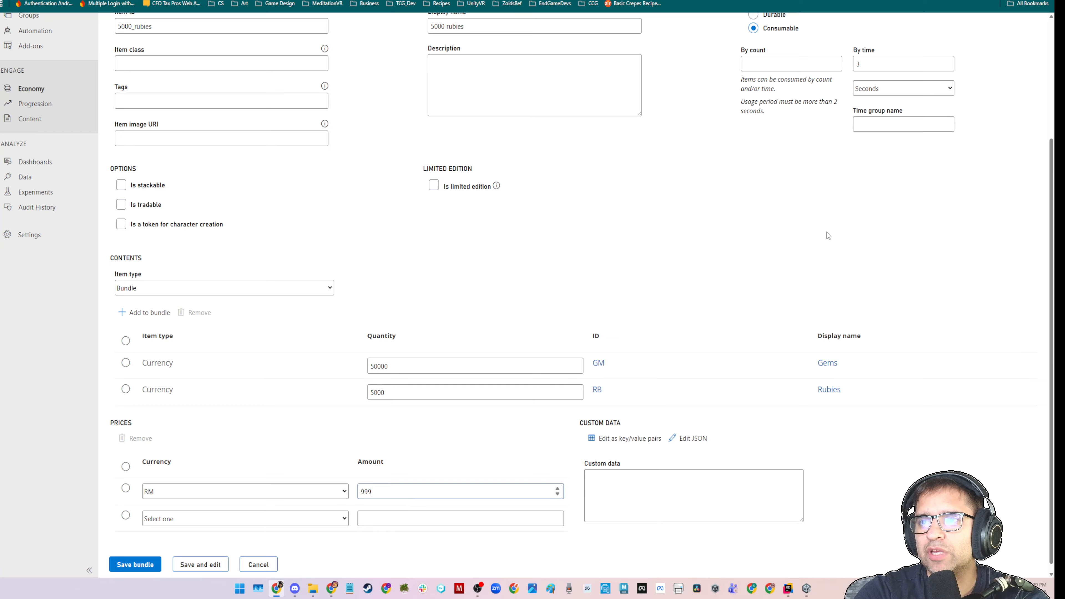
{"action": "type", "text": "9"}
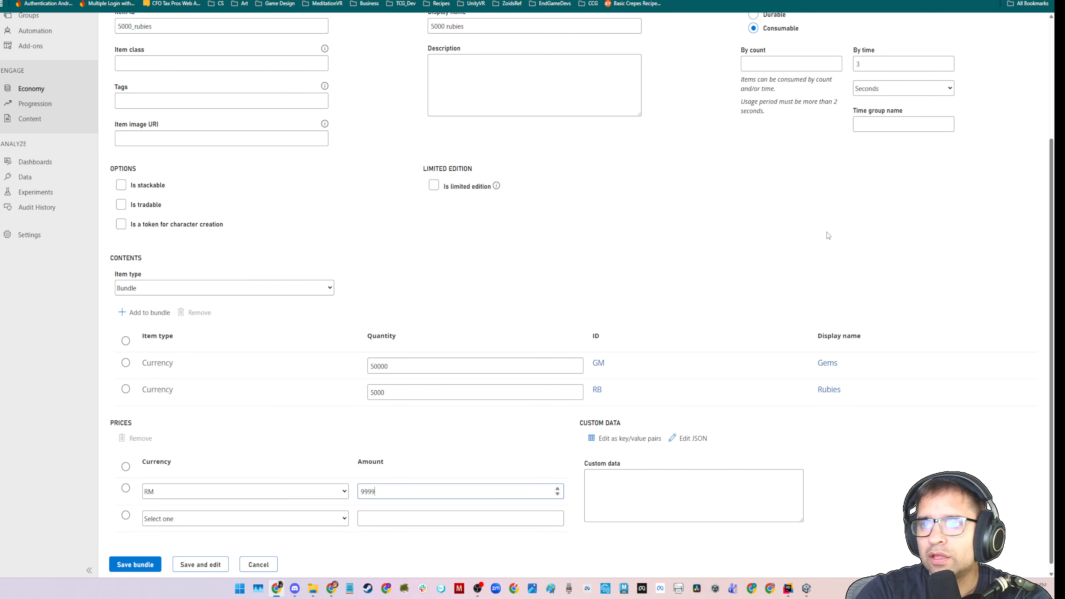
{"action": "key", "text": "BackSpace"}
{"action": "key", "text": "BackSpace"}
{"action": "key", "text": "BackSpace"}
{"action": "type", "text": "49"}
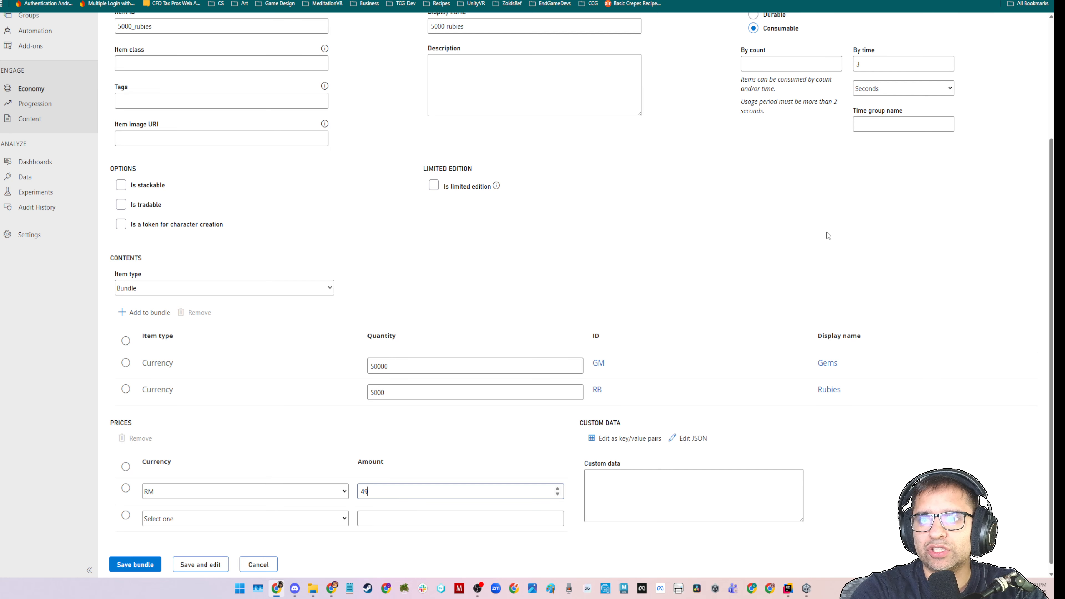
{"action": "type", "text": "99"}
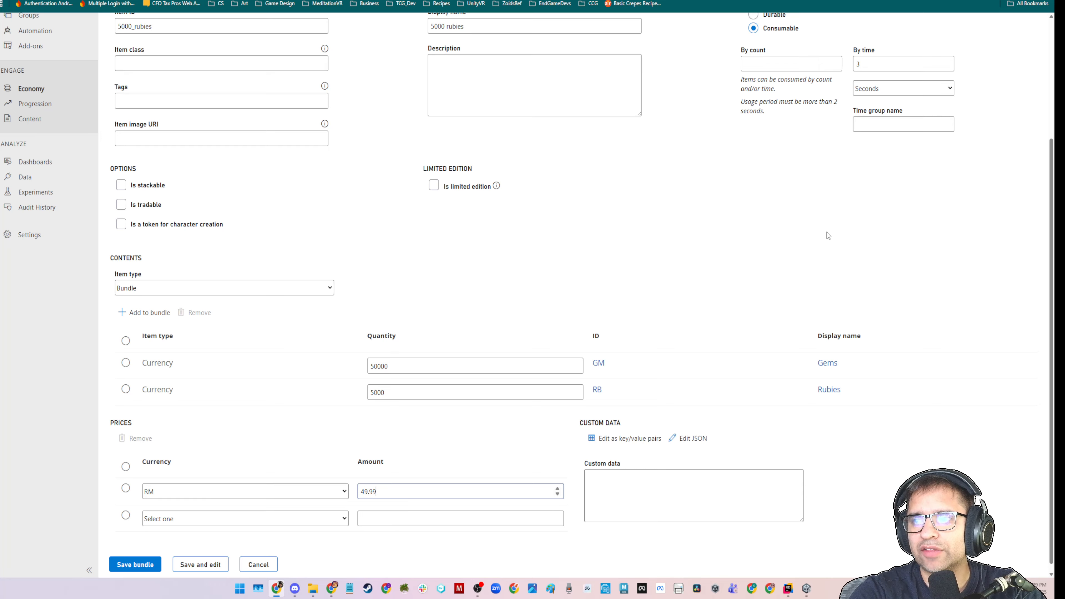
{"action": "type", "text": "99"}
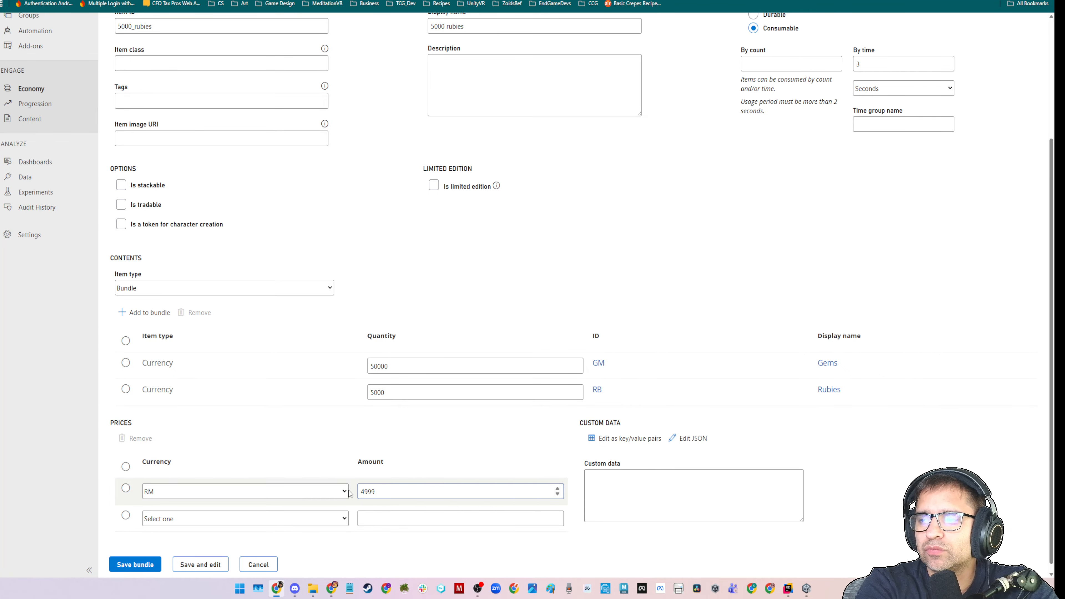
{"action": "left_click_drag", "start_coordinate": [374, 487], "coordinate": [254, 489]}
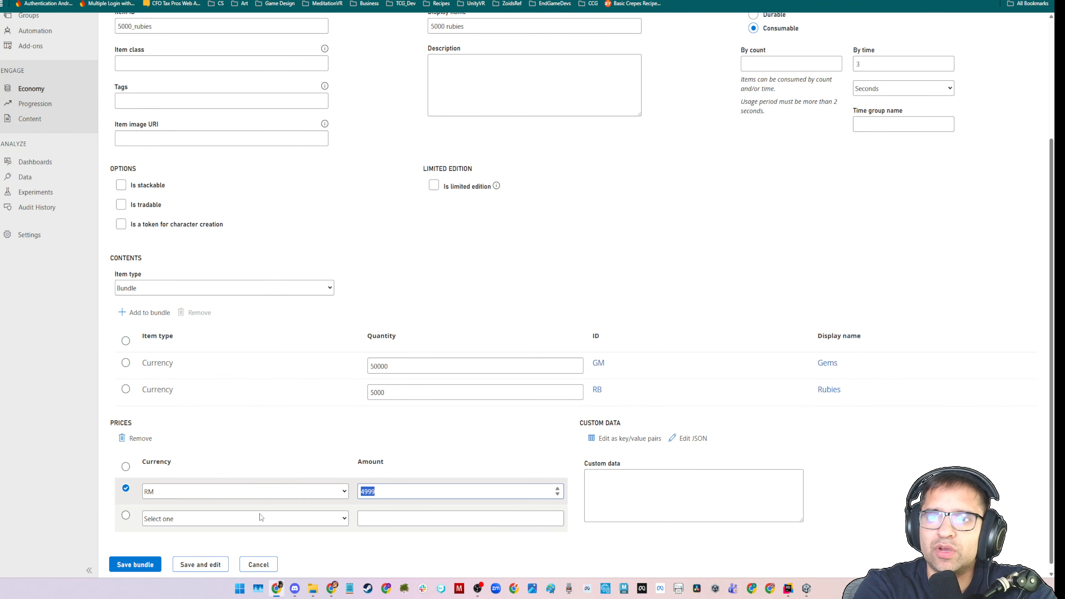
Add a second price entry in the RB currency to the 5000_rubies bundle and save the bundle.
{"action": "left_click", "coordinate": [266, 519]}
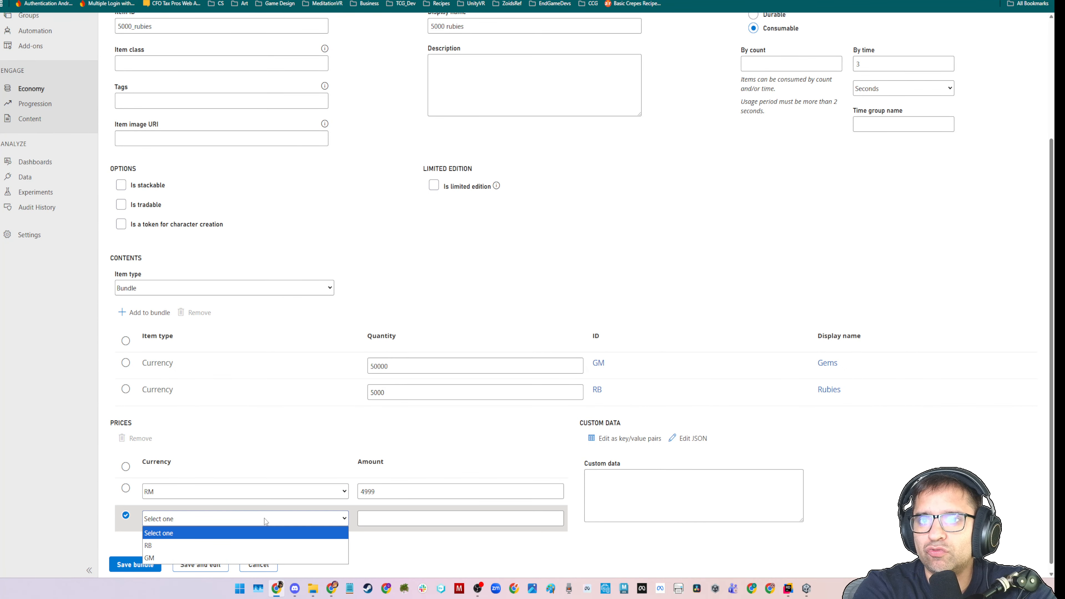
{"action": "left_click", "coordinate": [243, 545]}
{"action": "scroll", "coordinate": [478, 465], "scroll_direction": "down", "scroll_amount": 1}
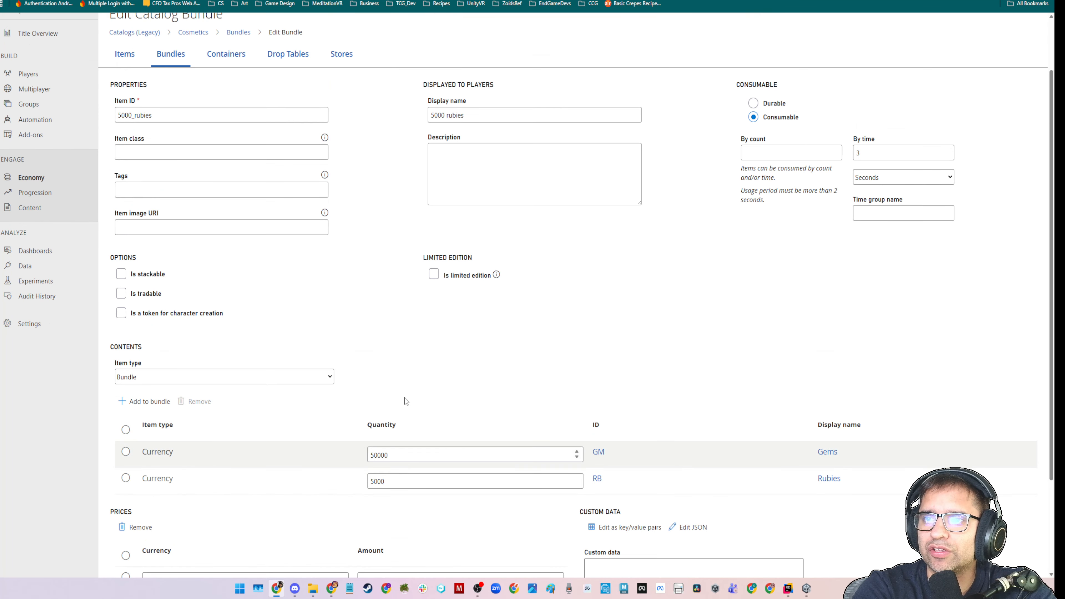
{"action": "left_click", "coordinate": [377, 488]}
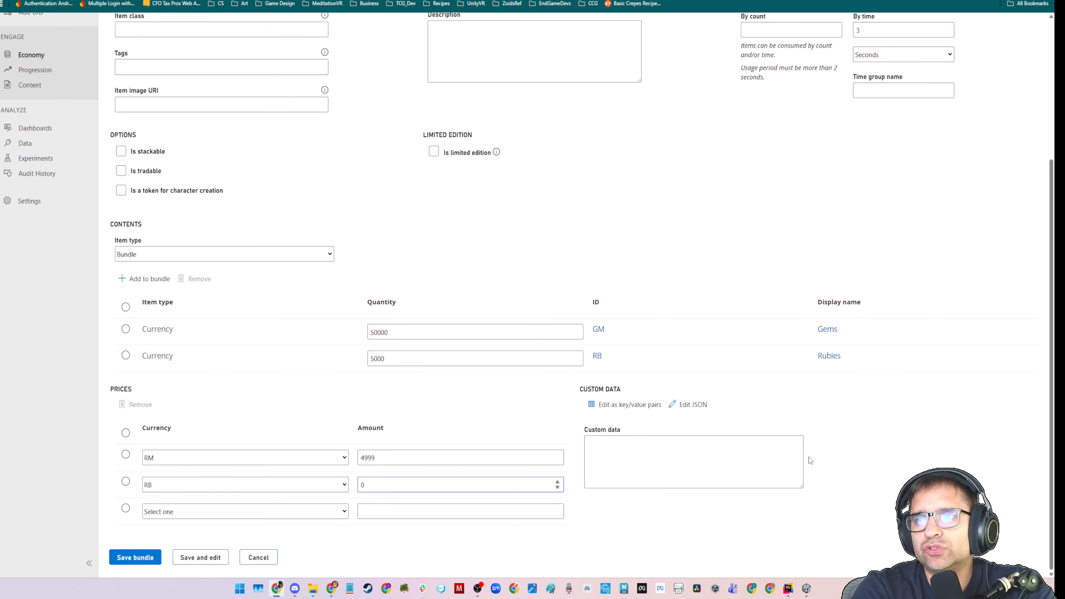
{"action": "scroll", "coordinate": [669, 463], "scroll_direction": "up", "scroll_amount": 5}
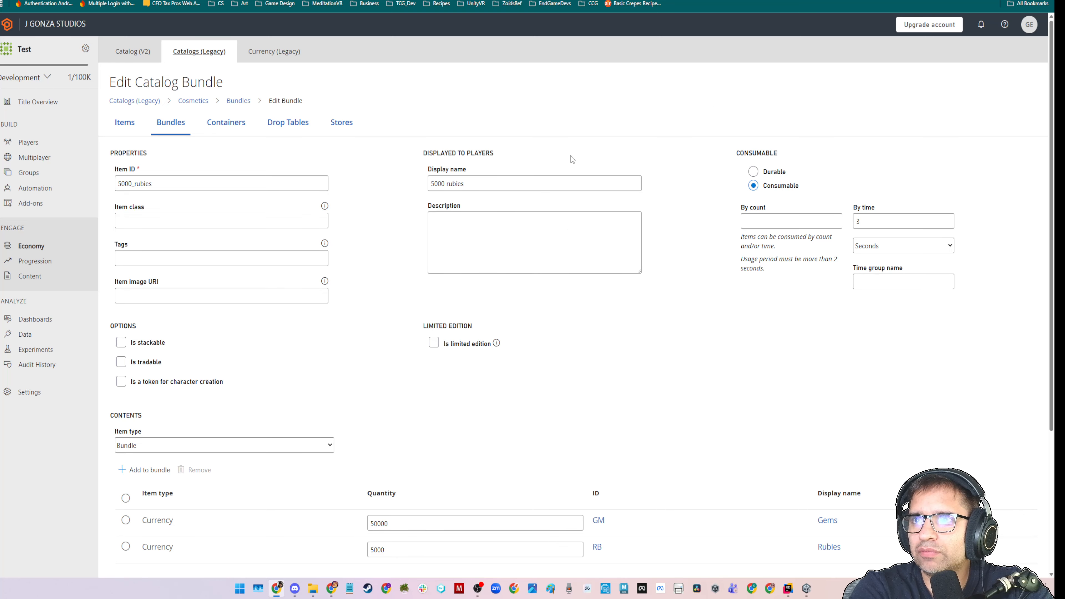
{"action": "scroll", "coordinate": [589, 305], "scroll_direction": "down", "scroll_amount": 4}
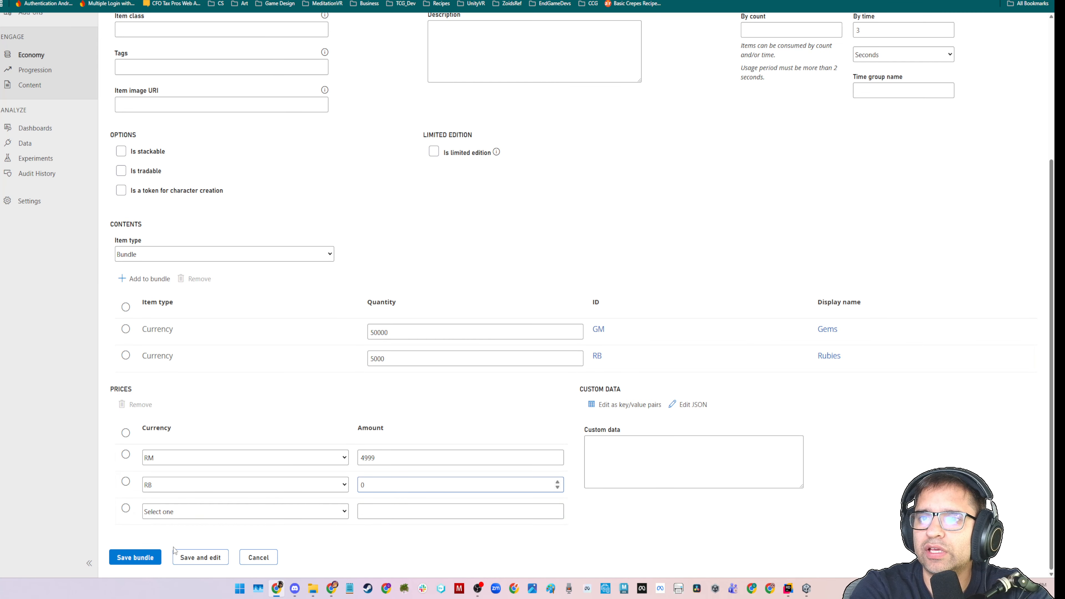
{"action": "left_click", "coordinate": [162, 556]}
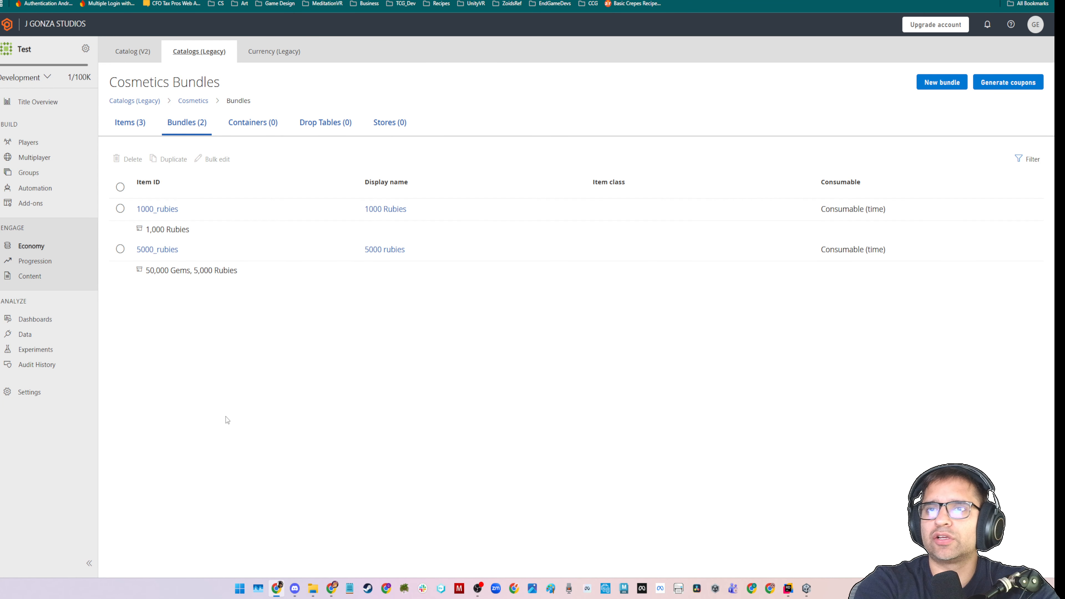
Open the Cosmetics items list, and switch to the code editor to examine the GetUserInventory call in LoadIngameCurrency of PlayfabHandler.cs.
{"action": "left_click", "coordinate": [131, 130]}
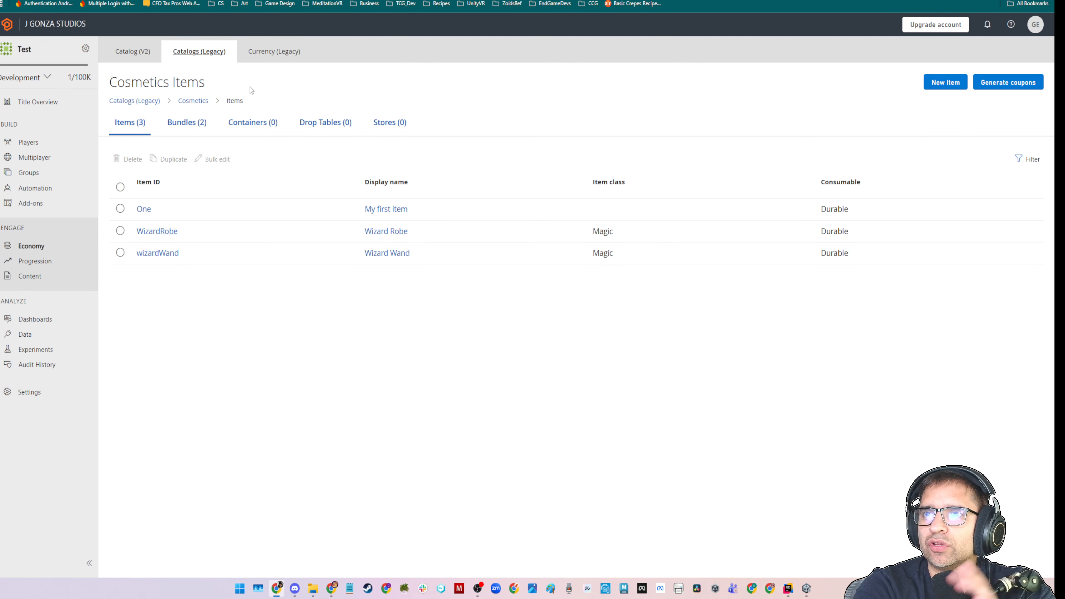
{"action": "key", "text": "alt+Tab"}
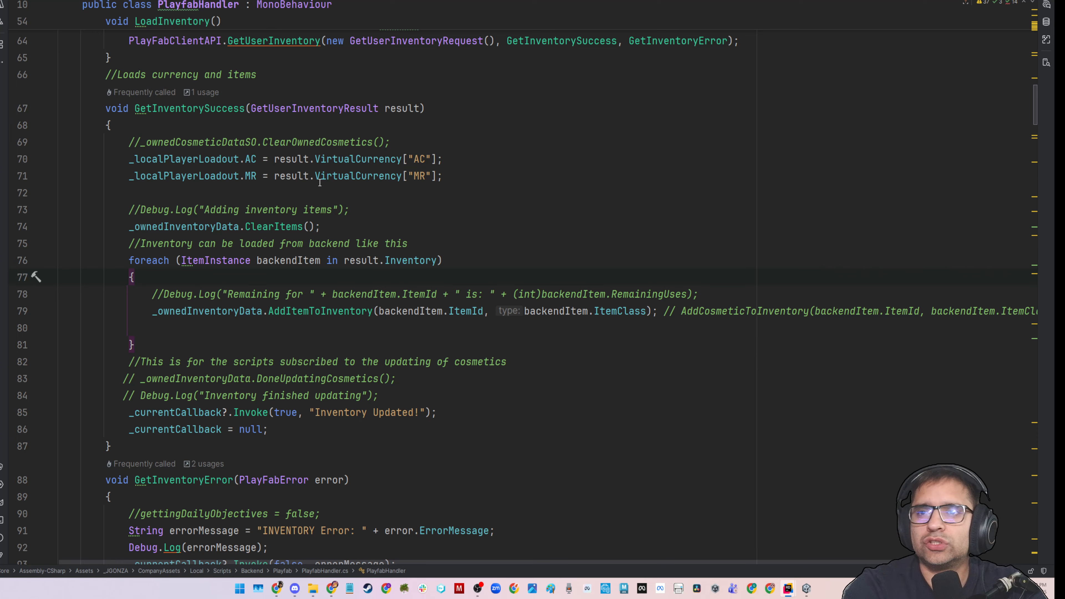
{"action": "scroll", "coordinate": [360, 259], "scroll_direction": "up", "scroll_amount": 4}
{"action": "scroll", "coordinate": [361, 260], "scroll_direction": "up", "scroll_amount": 1}
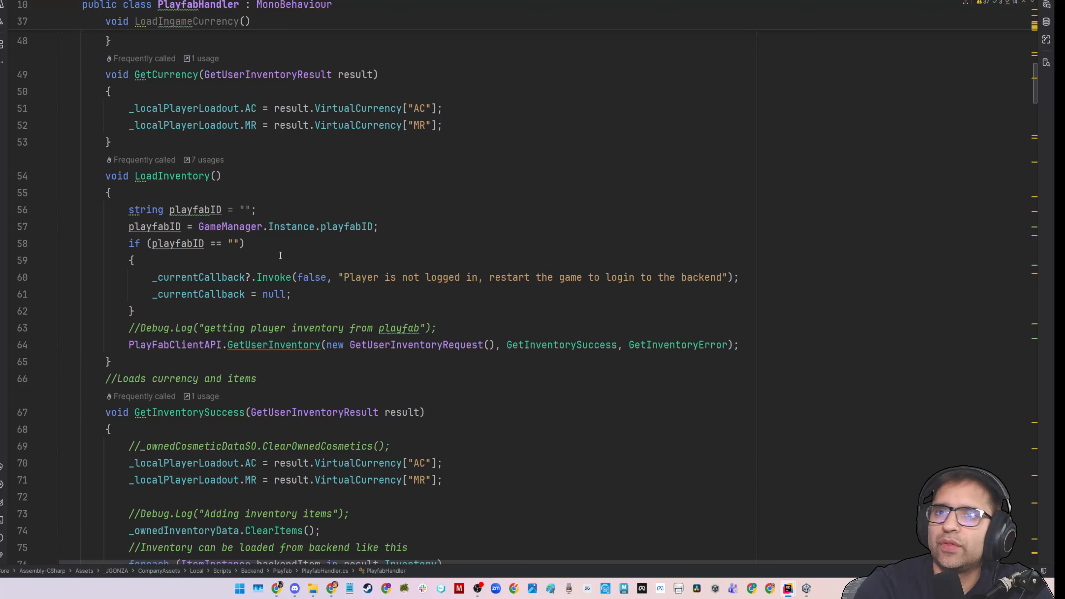
{"action": "scroll", "coordinate": [143, 176], "scroll_direction": "up", "scroll_amount": 5}
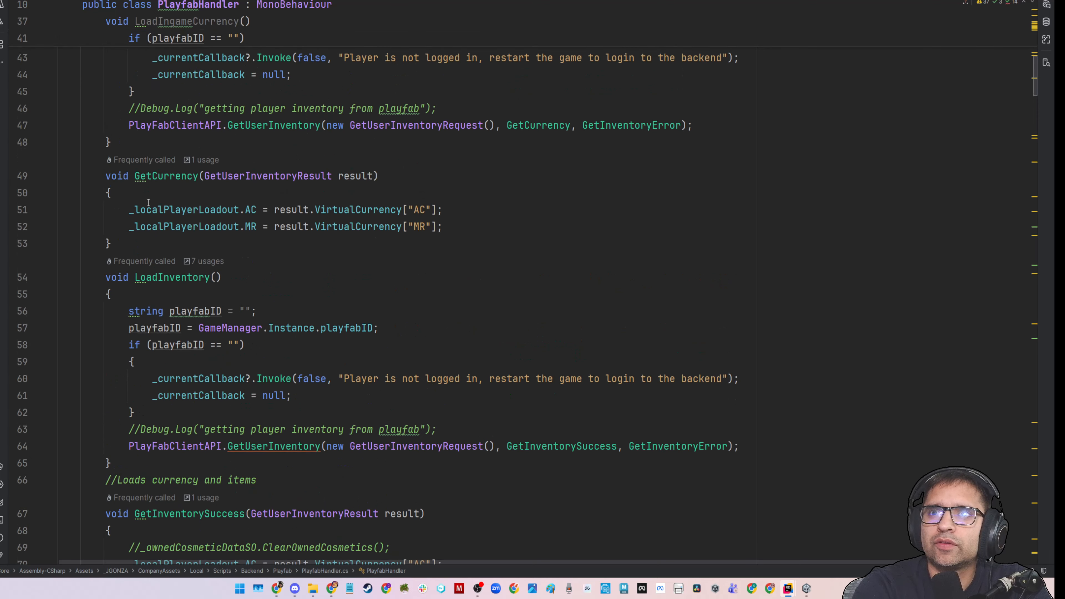
{"action": "left_click_drag", "start_coordinate": [126, 177], "coordinate": [713, 177]}
{"action": "scroll", "coordinate": [693, 185], "scroll_direction": "up", "scroll_amount": 2}
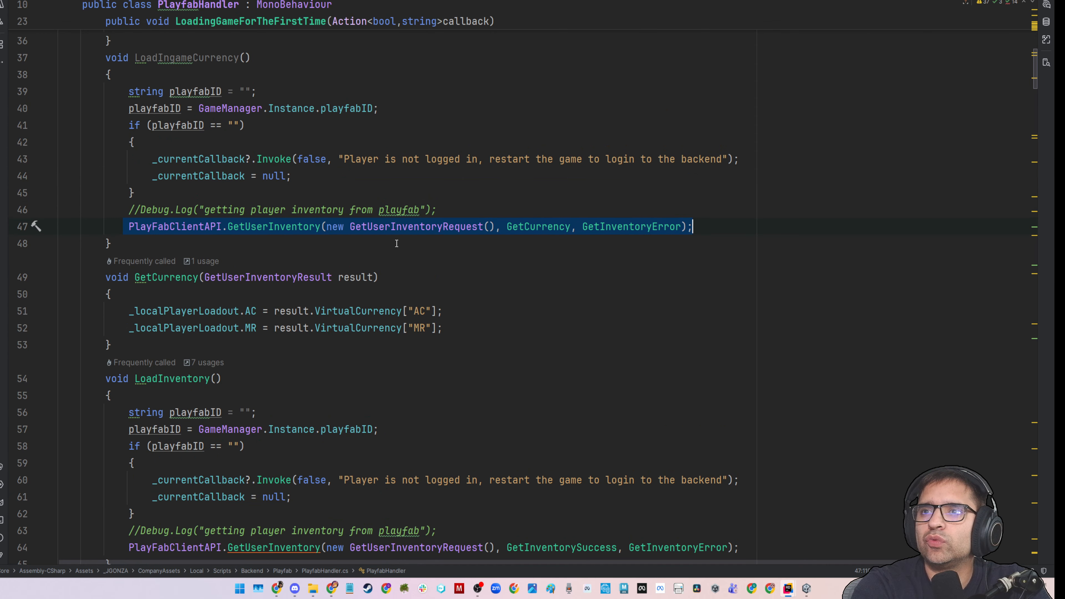
Examine how GetCurrency reads the AC and MR virtual currencies into the local player loadout.
{"action": "scroll", "coordinate": [354, 340], "scroll_direction": "down", "scroll_amount": 4}
{"action": "left_click_drag", "start_coordinate": [128, 210], "coordinate": [445, 227]}
{"action": "left_click", "coordinate": [333, 210]}
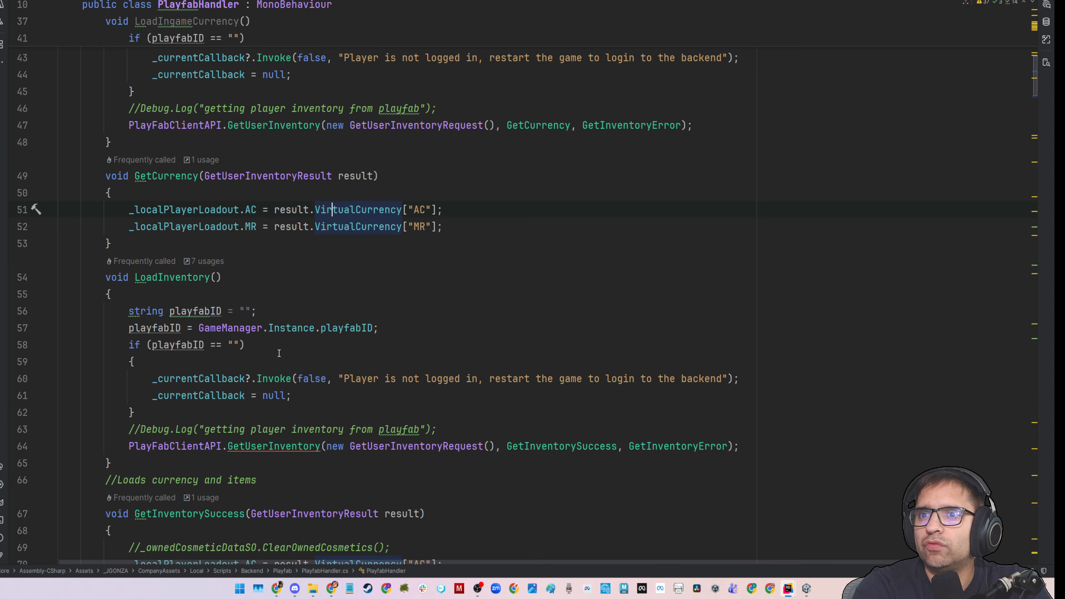
{"action": "left_click_drag", "start_coordinate": [411, 212], "coordinate": [432, 227]}
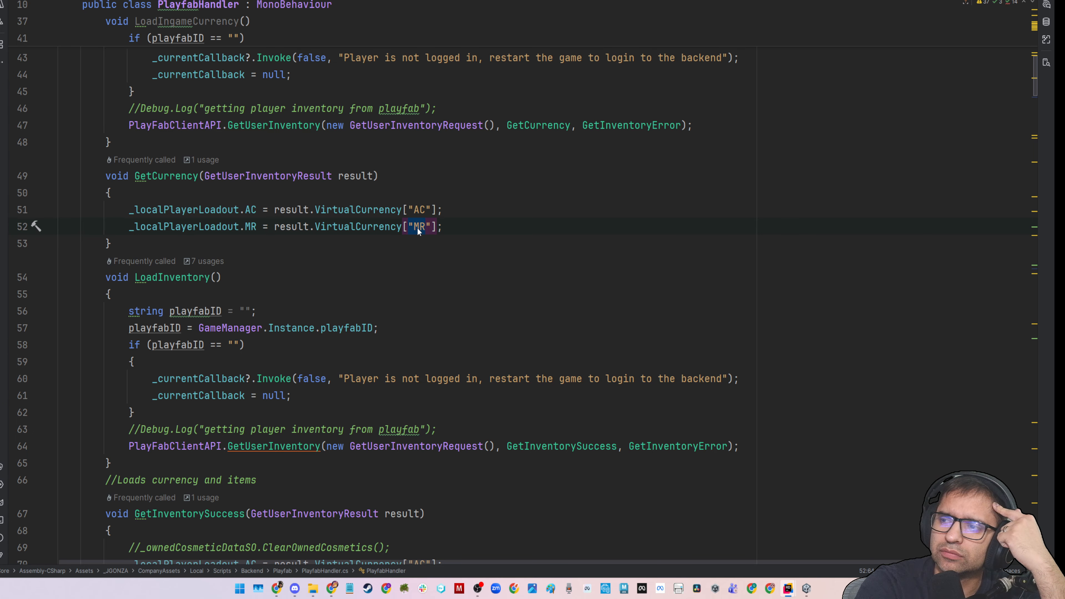
Examine LoadInventory and the AC and MR currency assignments at the start of GetInventorySuccess.
{"action": "scroll", "coordinate": [419, 230], "scroll_direction": "down", "scroll_amount": 2}
{"action": "scroll", "coordinate": [294, 202], "scroll_direction": "down", "scroll_amount": 1}
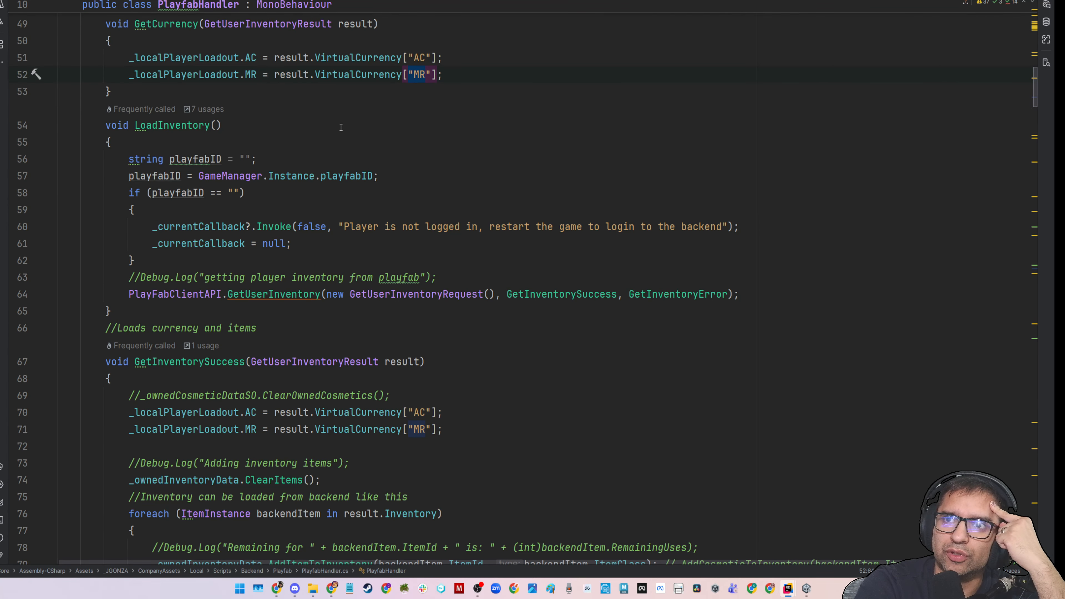
{"action": "scroll", "coordinate": [218, 133], "scroll_direction": "down", "scroll_amount": 1}
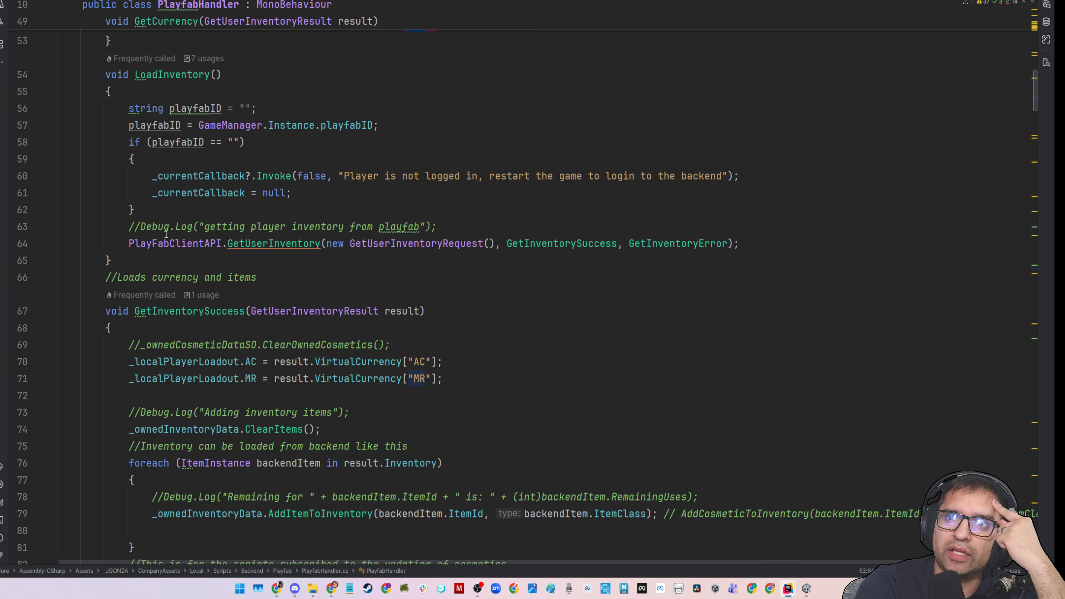
{"action": "scroll", "coordinate": [166, 234], "scroll_direction": "down", "scroll_amount": 5}
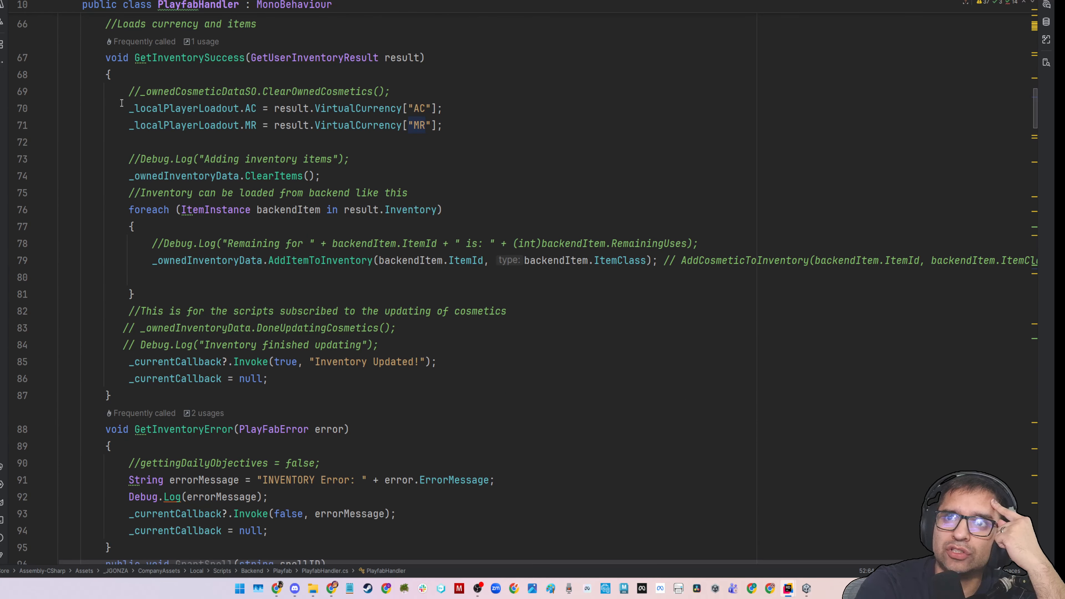
{"action": "left_click_drag", "start_coordinate": [121, 102], "coordinate": [472, 128]}
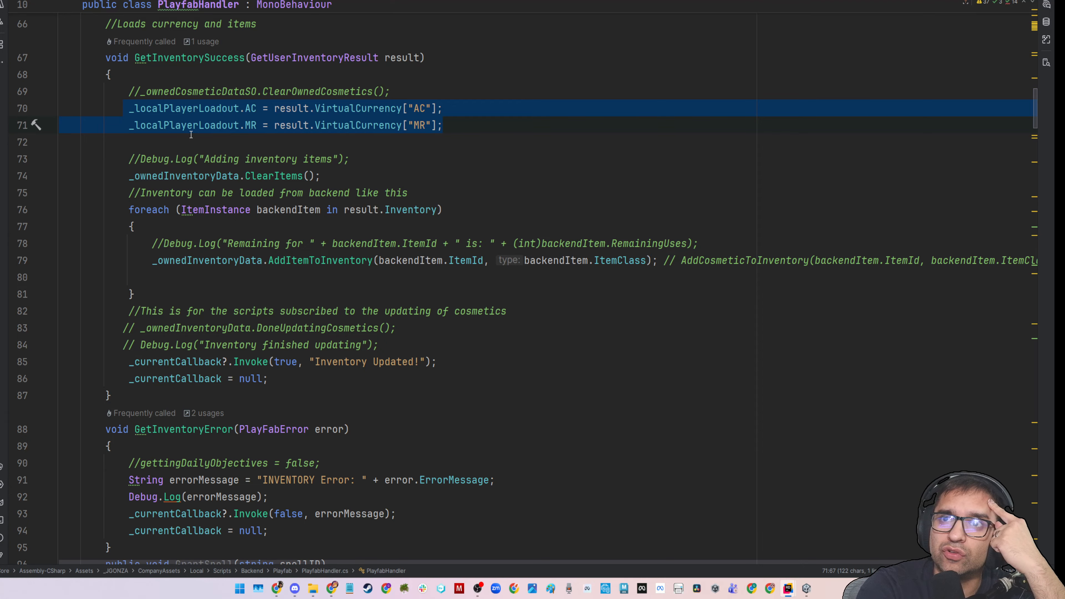
{"action": "scroll", "coordinate": [294, 163], "scroll_direction": "up", "scroll_amount": 2}
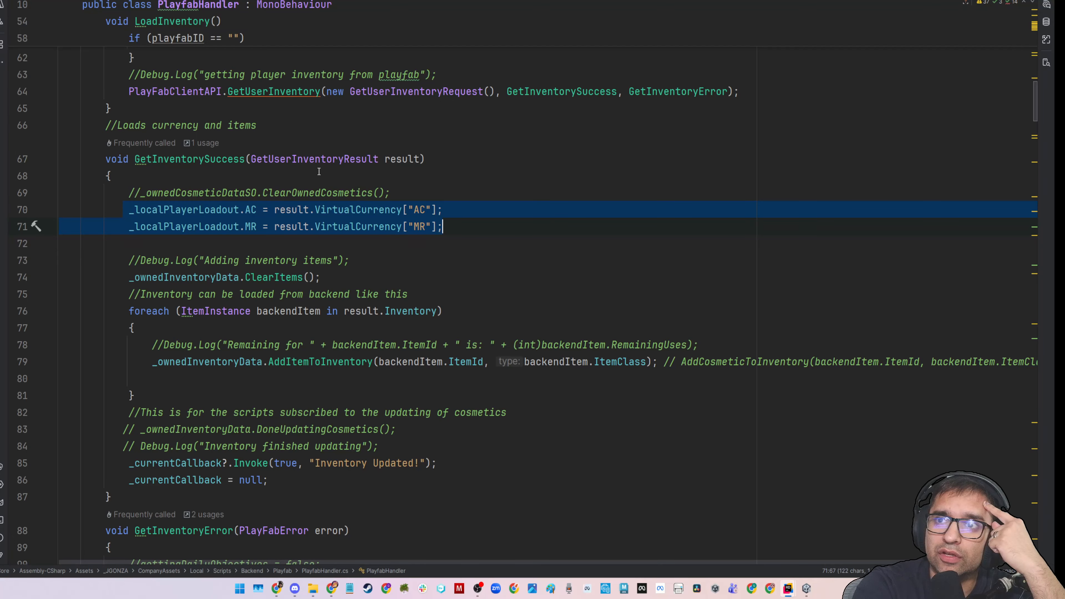
Examine how GetInventorySuccess loops over result.Inventory, and read the documentation of the ItemInstance class.
{"action": "left_click", "coordinate": [420, 159]}
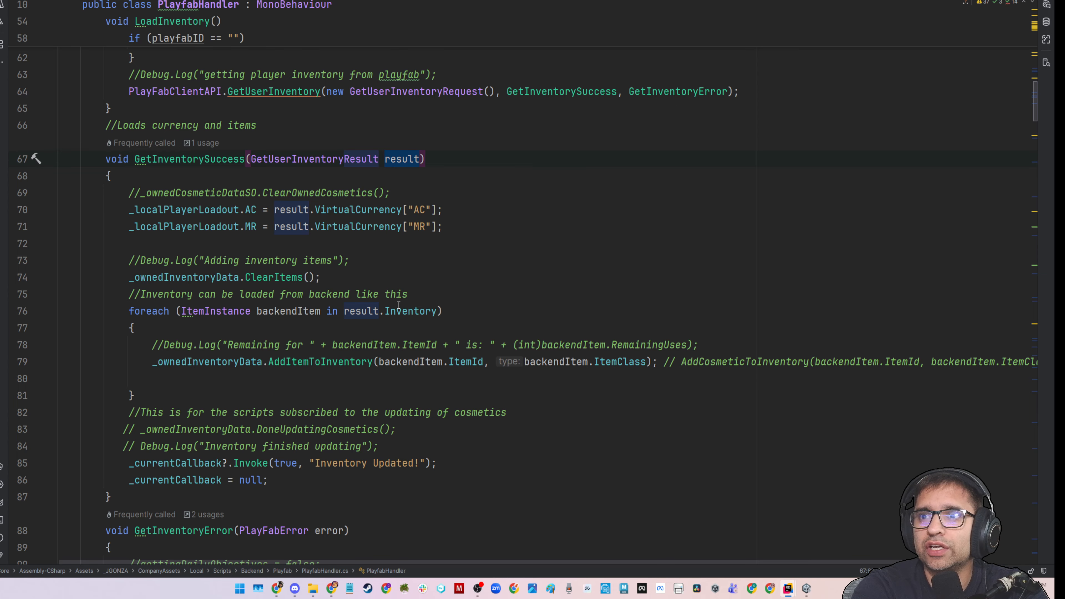
{"action": "left_click", "coordinate": [436, 311]}
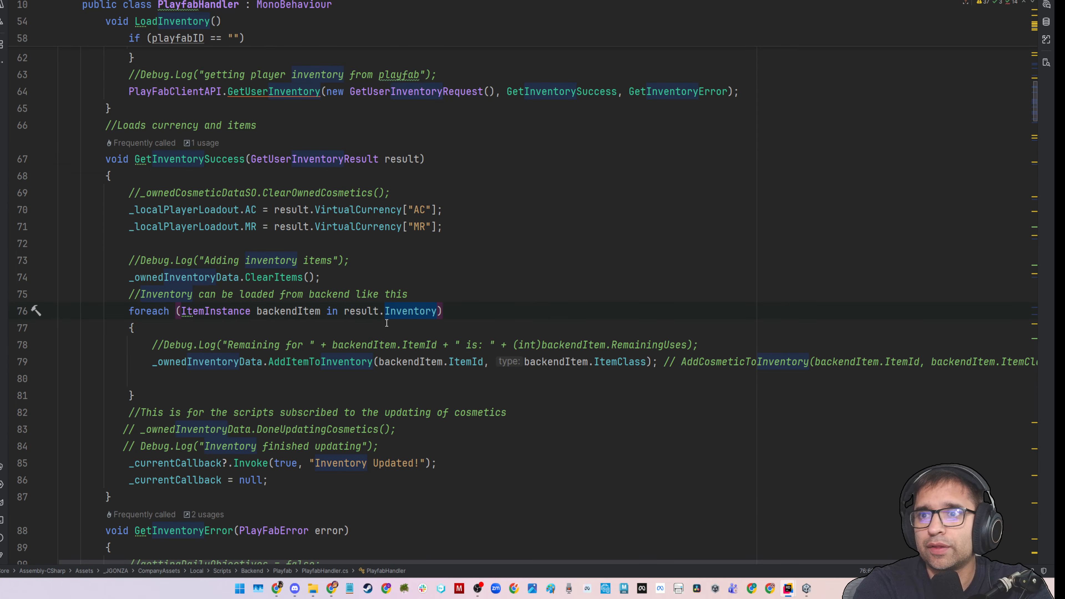
{"action": "double_click", "coordinate": [235, 312]}
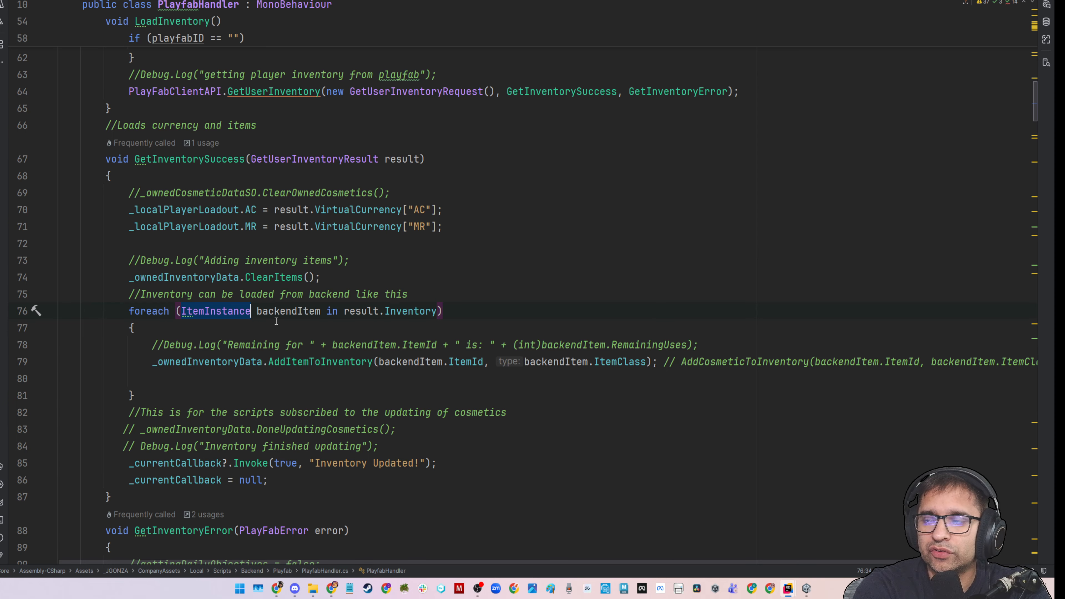
{"action": "mouse_move", "coordinate": [225, 310]}
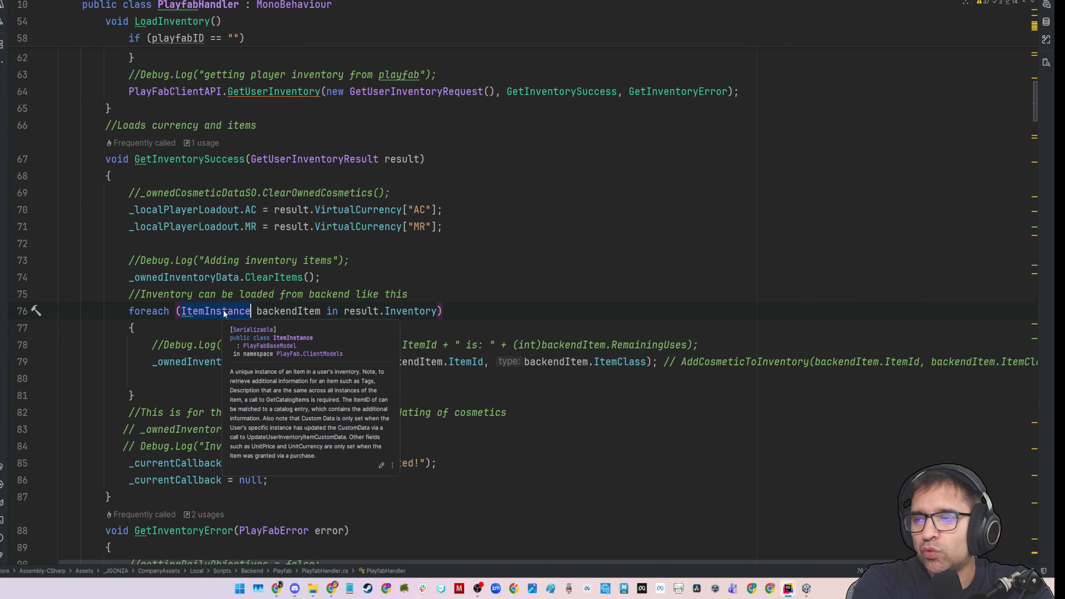
{"action": "left_click", "coordinate": [225, 311]}
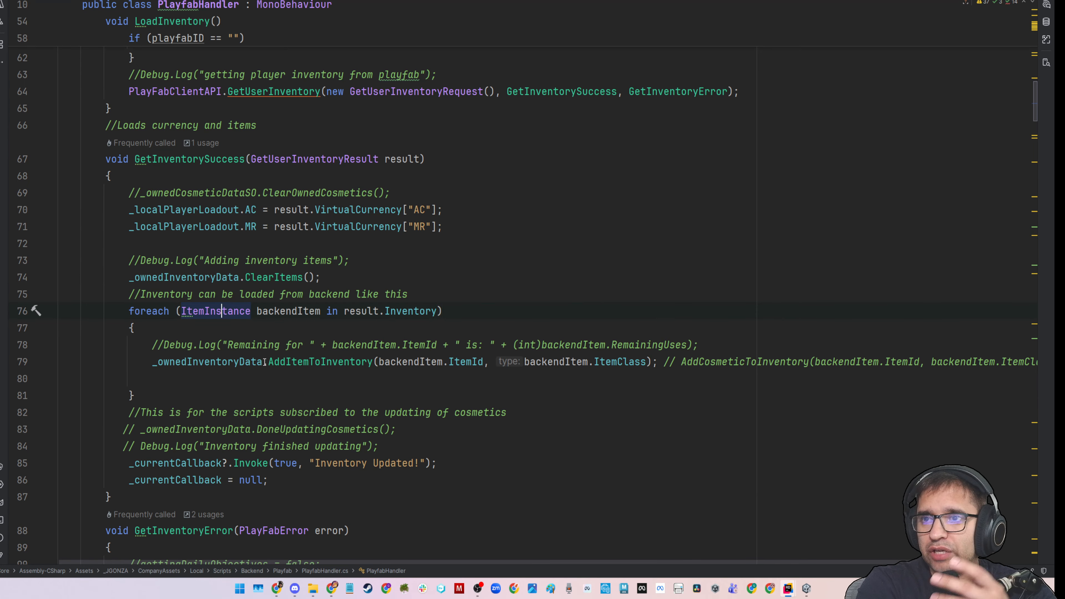
Look up the available members of backendItem on a trial line inside the foreach loop, and remove the trial code.
{"action": "left_click", "coordinate": [349, 331]}
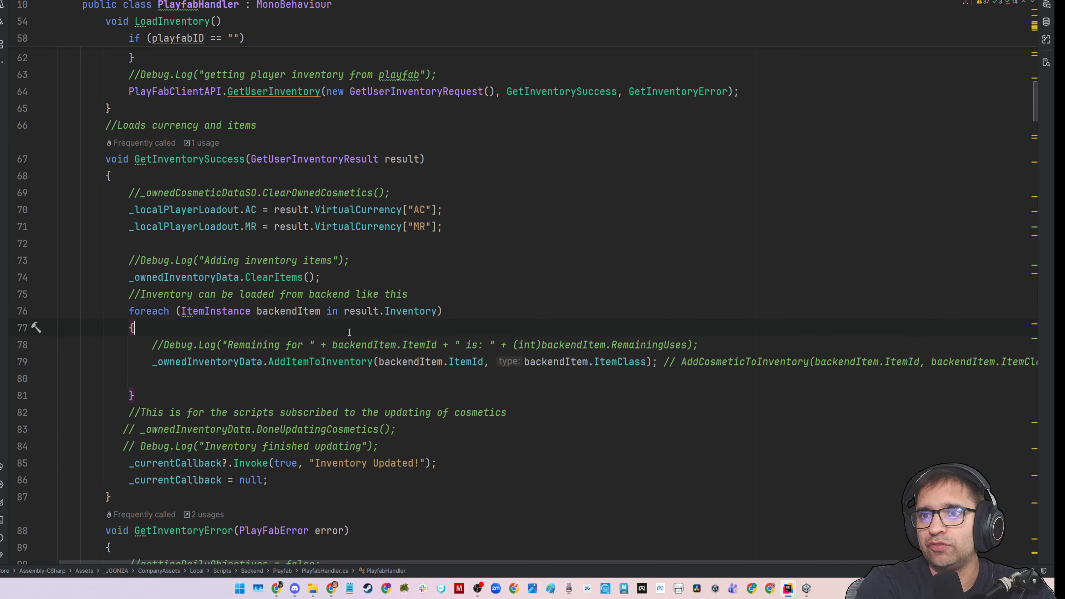
{"action": "key", "text": "Return"}
{"action": "type", "text": "backendItem."}
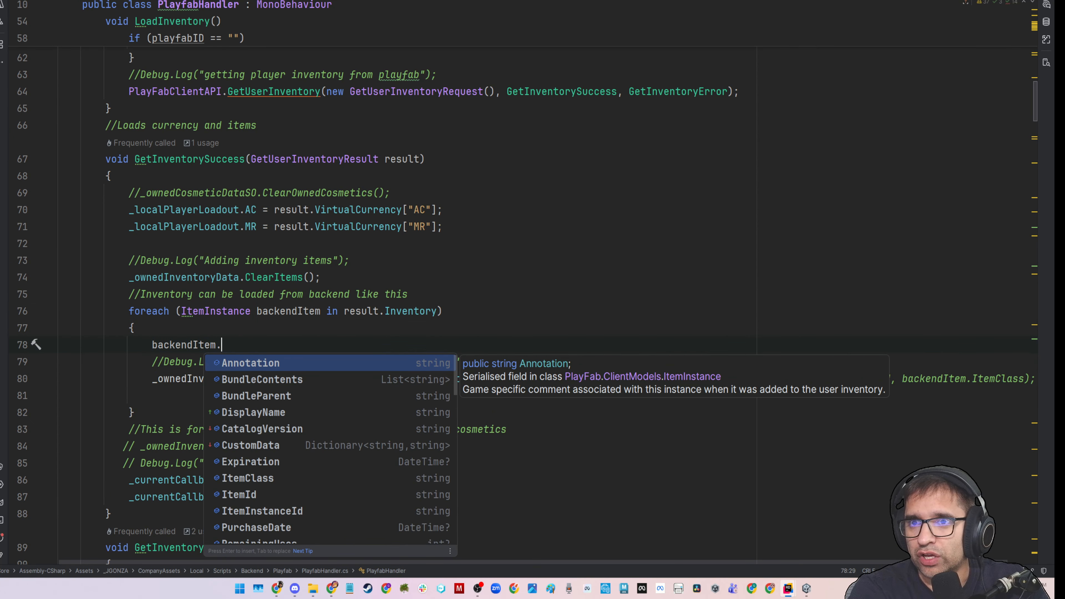
{"action": "type", "text": "tag"}
{"action": "key", "text": "BackSpace"}
{"action": "key", "text": "BackSpace"}
{"action": "key", "text": "BackSpace"}
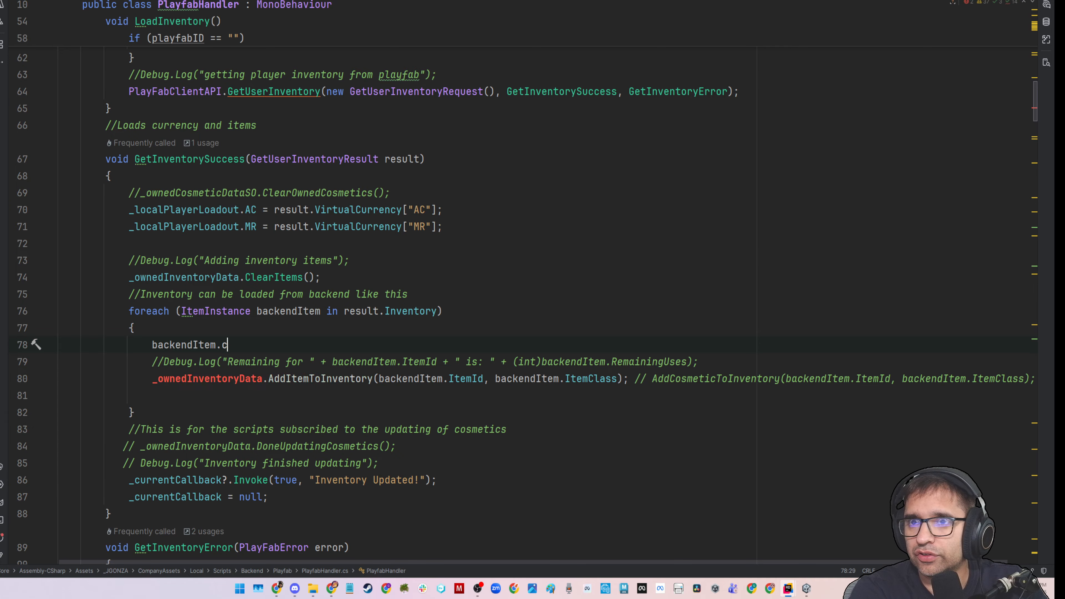
{"action": "type", "text": "cus"}
{"action": "key", "text": "BackSpace"}
{"action": "key", "text": "BackSpace"}
{"action": "type", "text": "it"}
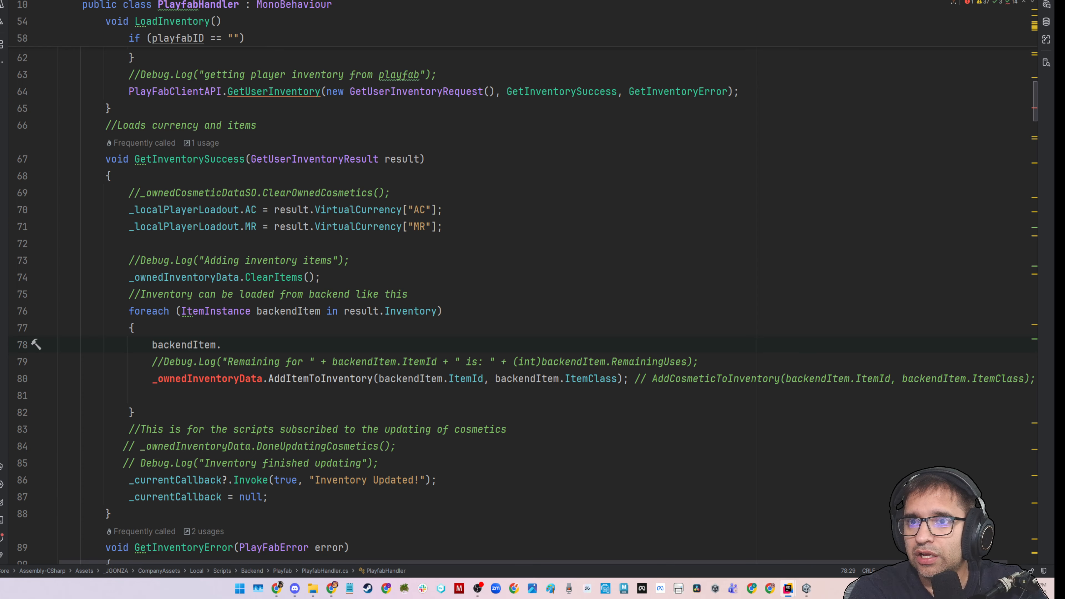
{"action": "key", "text": "BackSpace"}
{"action": "key", "text": "BackSpace"}
{"action": "key", "text": "BackSpace"}
{"action": "key", "text": "BackSpace"}
{"action": "key", "text": "BackSpace"}
{"action": "key", "text": "BackSpace"}
{"action": "key", "text": "BackSpace"}
{"action": "key", "text": "BackSpace"}
{"action": "key", "text": "BackSpace"}
{"action": "key", "text": "BackSpace"}
{"action": "key", "text": "BackSpace"}
{"action": "key", "text": "BackSpace"}
{"action": "key", "text": "BackSpace"}
{"action": "key", "text": "BackSpace"}
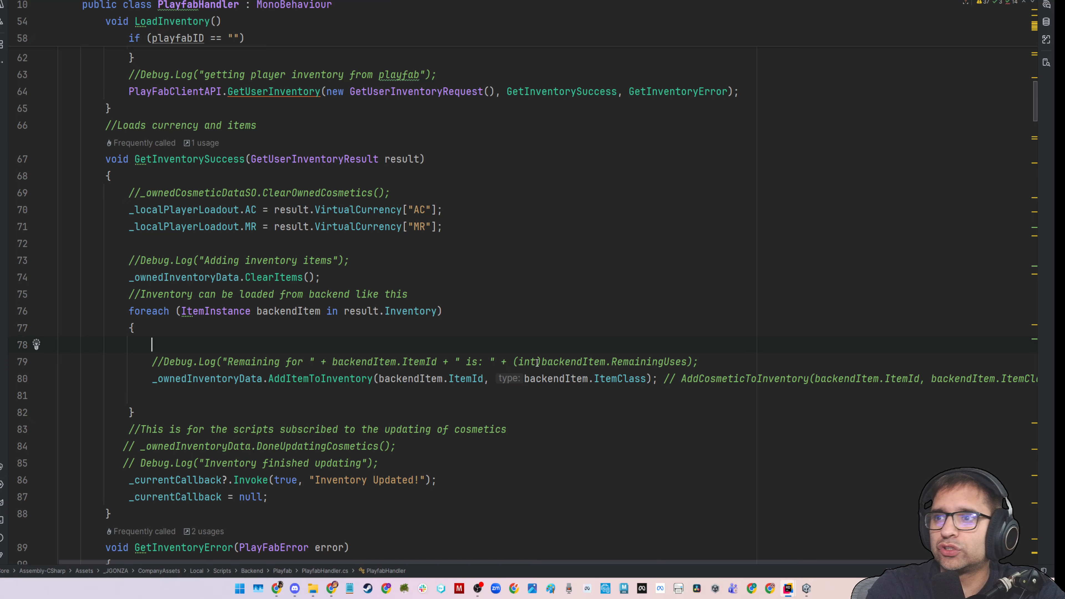
Follow the AddItemToInventory call, which receives backendItem.ItemClass, to its definition in OwnedInventory.cs and examine the switch on type.
{"action": "left_click_drag", "start_coordinate": [529, 378], "coordinate": [646, 378]}
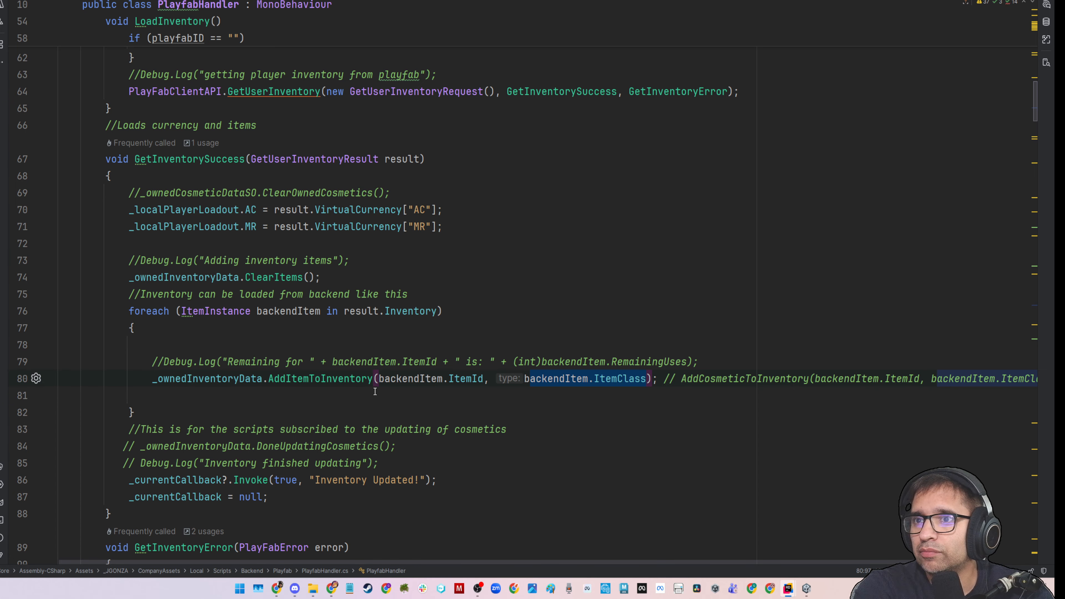
{"action": "left_click", "coordinate": [357, 379], "text": "ctrl"}
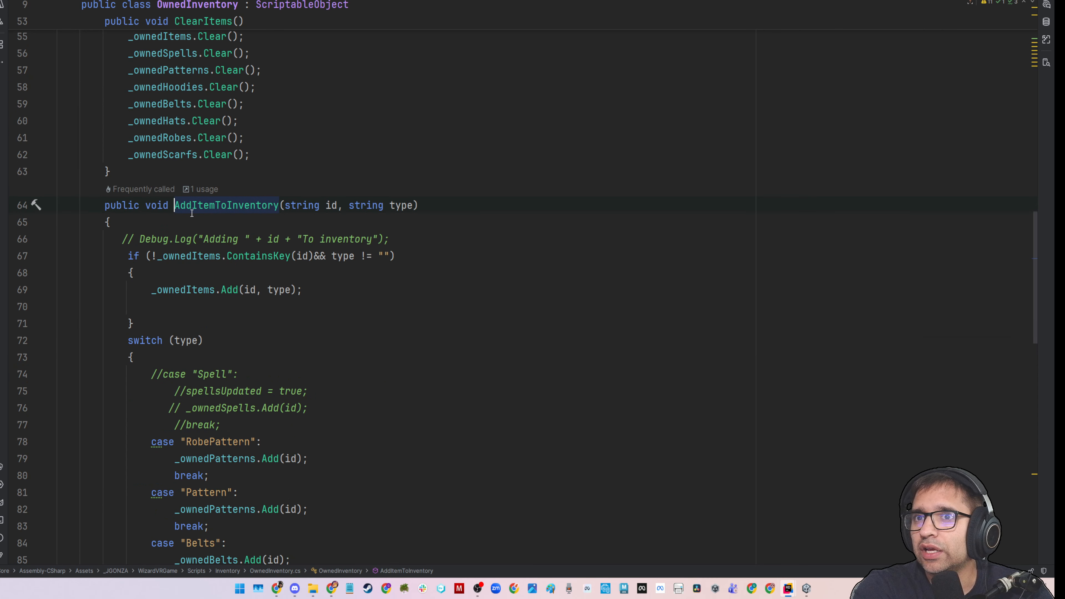
{"action": "key", "text": "ctrl+alt+Left"}
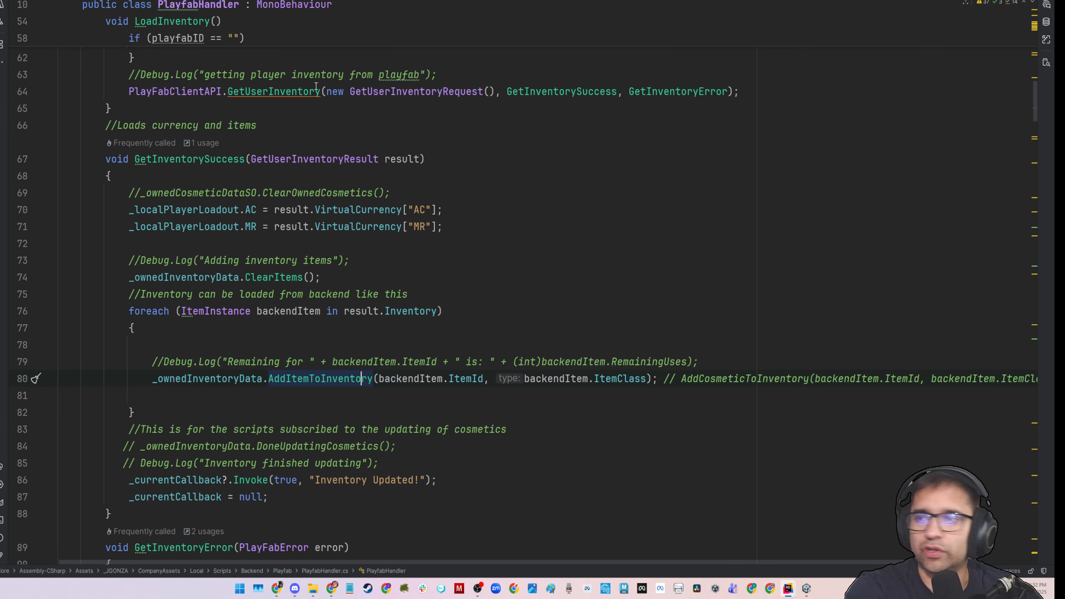
{"action": "left_click", "coordinate": [330, 379], "text": "ctrl"}
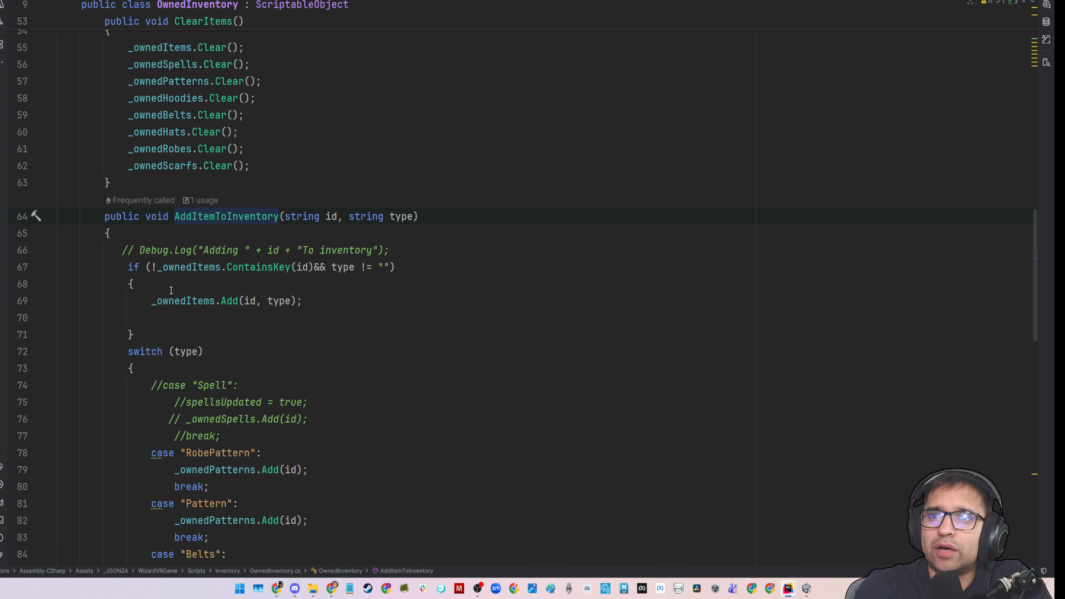
{"action": "scroll", "coordinate": [210, 279], "scroll_direction": "down", "scroll_amount": 3}
{"action": "scroll", "coordinate": [172, 290], "scroll_direction": "up", "scroll_amount": 2}
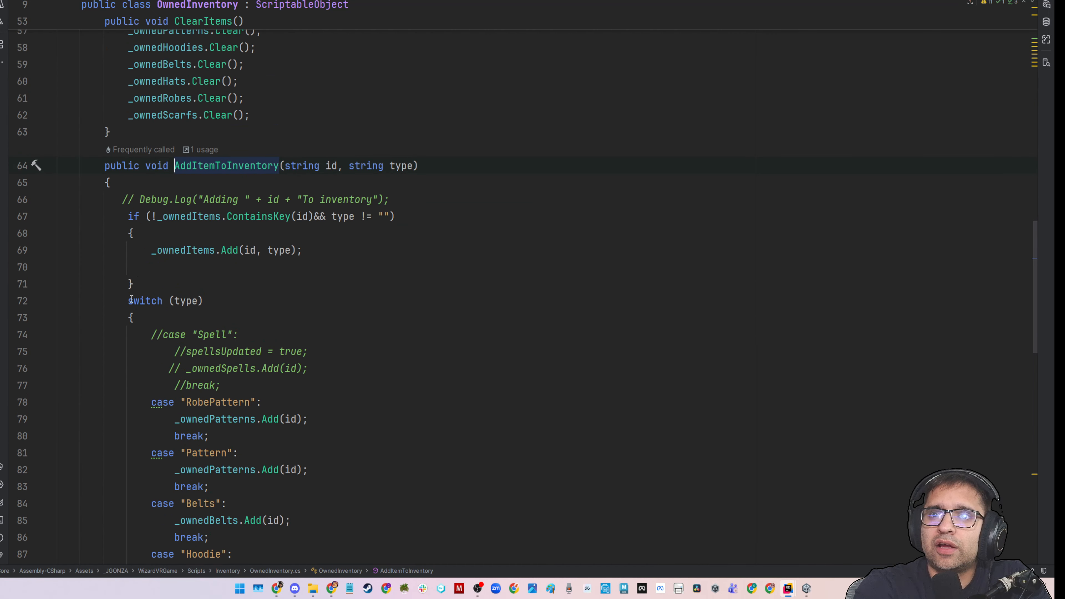
{"action": "left_click", "coordinate": [199, 301]}
{"action": "scroll", "coordinate": [331, 193], "scroll_direction": "down", "scroll_amount": 2}
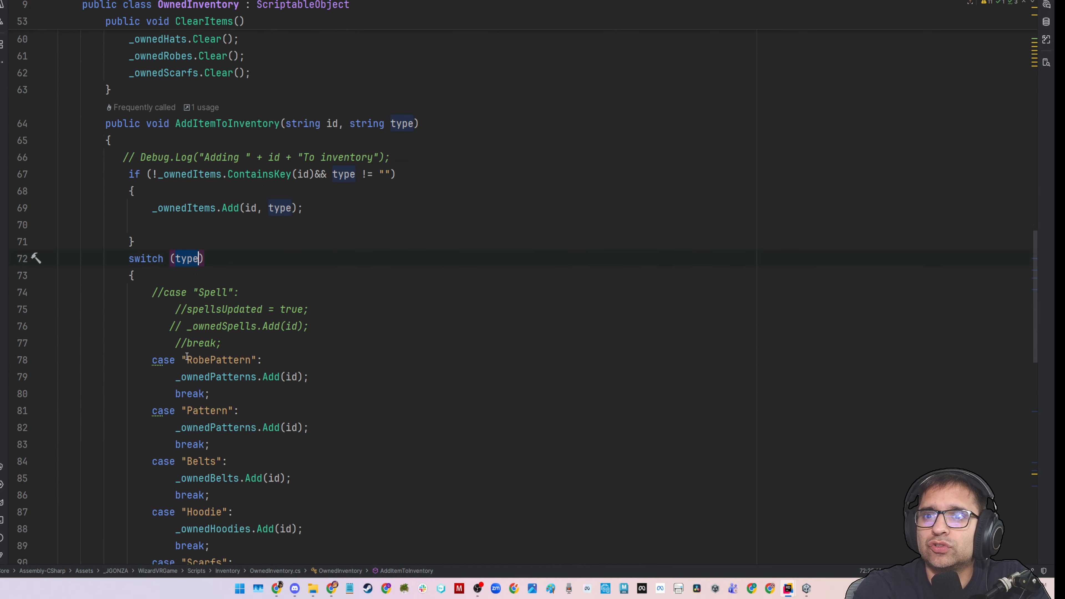
Examine how the RobePattern, Pattern, Belts and Hoodie cases sort item ids into owned lists by the type parameter.
{"action": "left_click_drag", "start_coordinate": [186, 301], "coordinate": [252, 301]}
{"action": "double_click", "coordinate": [204, 351]}
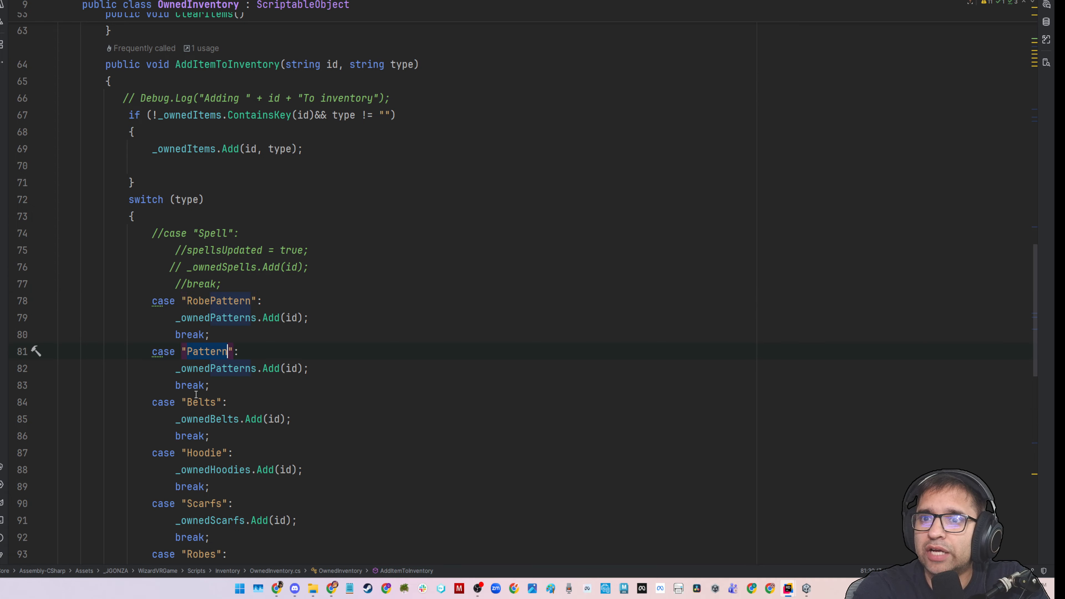
{"action": "double_click", "coordinate": [194, 400]}
{"action": "double_click", "coordinate": [203, 453]}
{"action": "scroll", "coordinate": [203, 453], "scroll_direction": "down", "scroll_amount": 2}
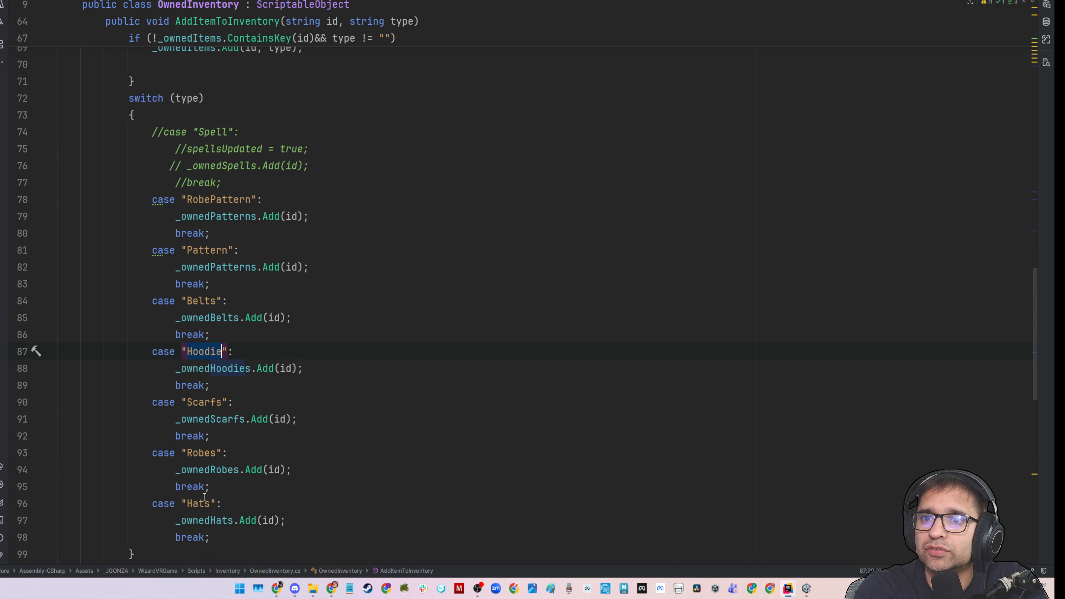
{"action": "left_click_drag", "start_coordinate": [171, 371], "coordinate": [316, 381]}
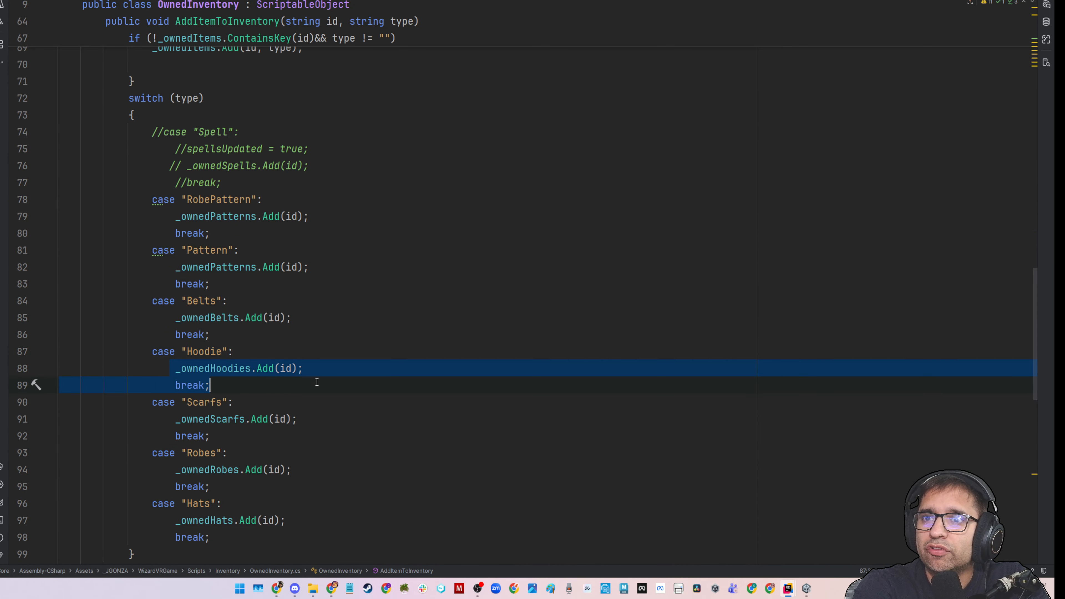
{"action": "scroll", "coordinate": [293, 401], "scroll_direction": "up", "scroll_amount": 5}
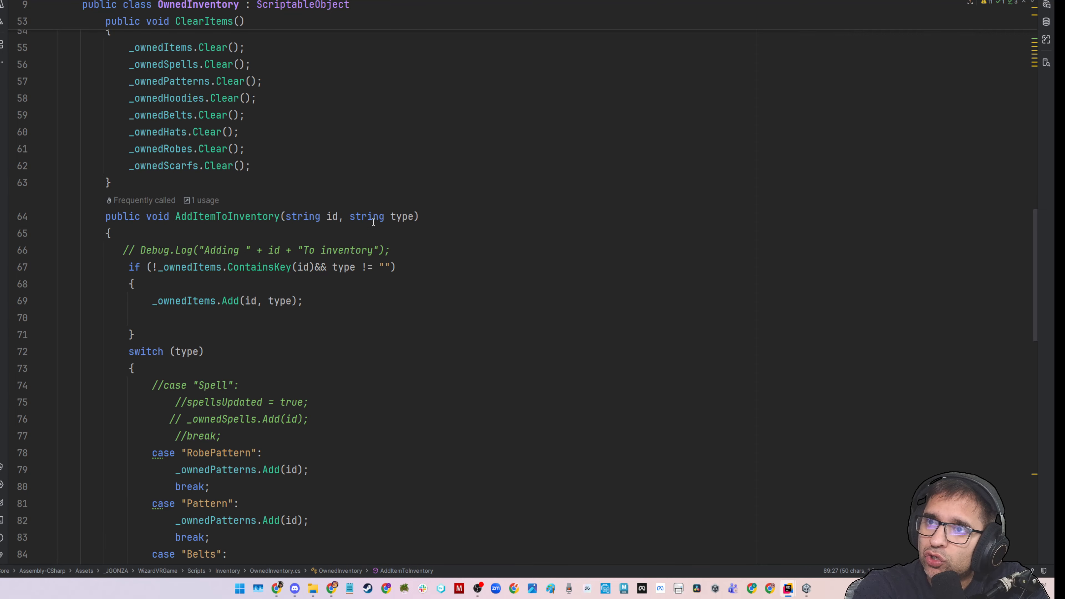
{"action": "left_click_drag", "start_coordinate": [350, 217], "coordinate": [408, 217]}
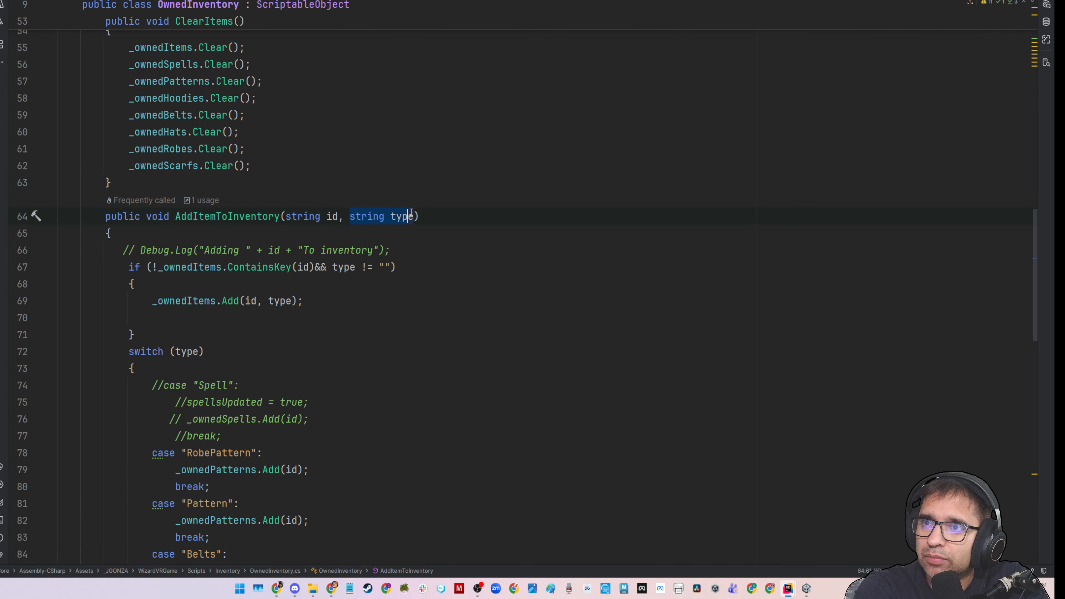
Go to the usage of AddItemToInventory in PlayfabHandler.cs and examine its ItemClass and ItemId arguments.
{"action": "left_click", "coordinate": [203, 201]}
{"action": "left_click", "coordinate": [230, 231]}
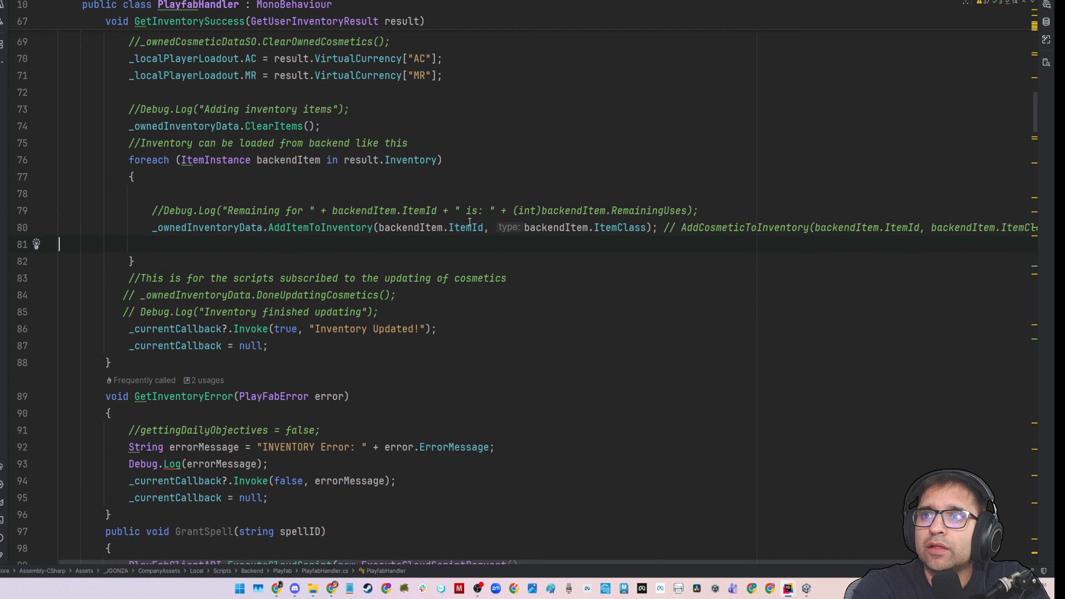
{"action": "left_click_drag", "start_coordinate": [525, 227], "coordinate": [648, 230]}
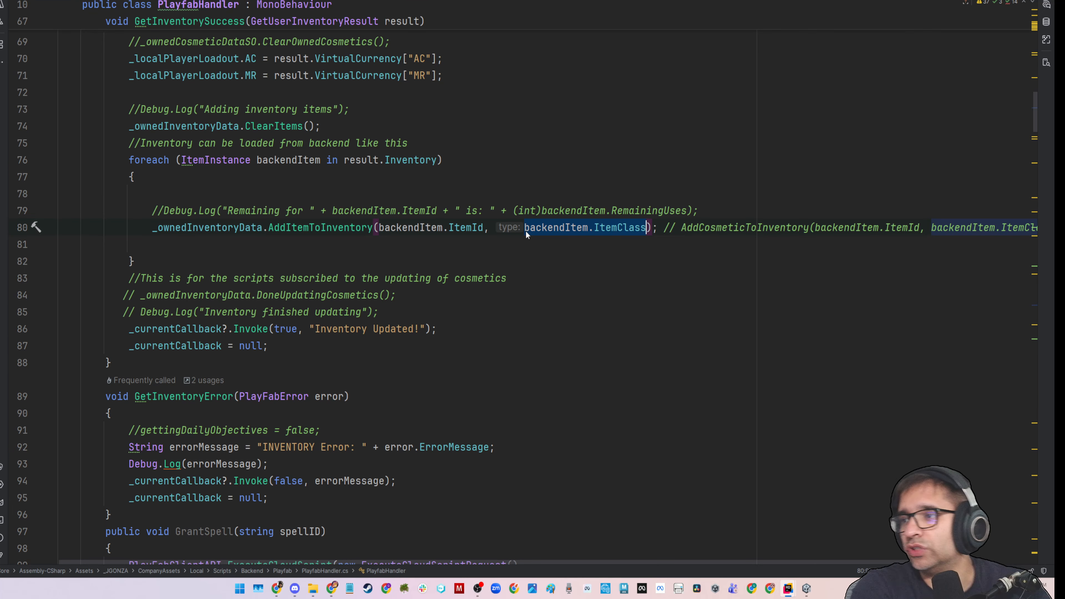
{"action": "scroll", "coordinate": [406, 288], "scroll_direction": "up", "scroll_amount": 1}
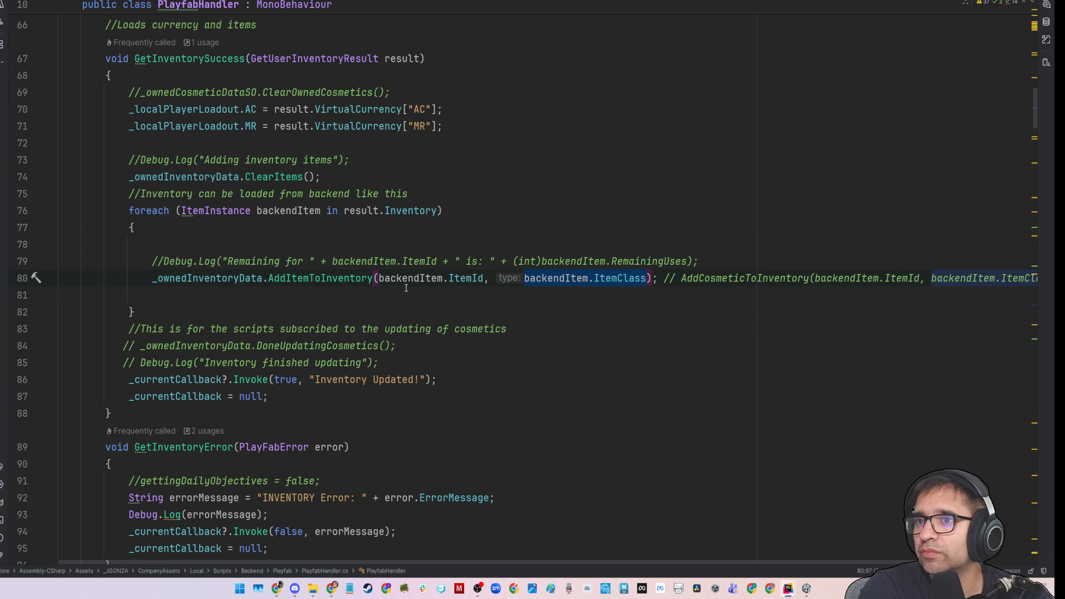
{"action": "left_click_drag", "start_coordinate": [380, 280], "coordinate": [483, 278]}
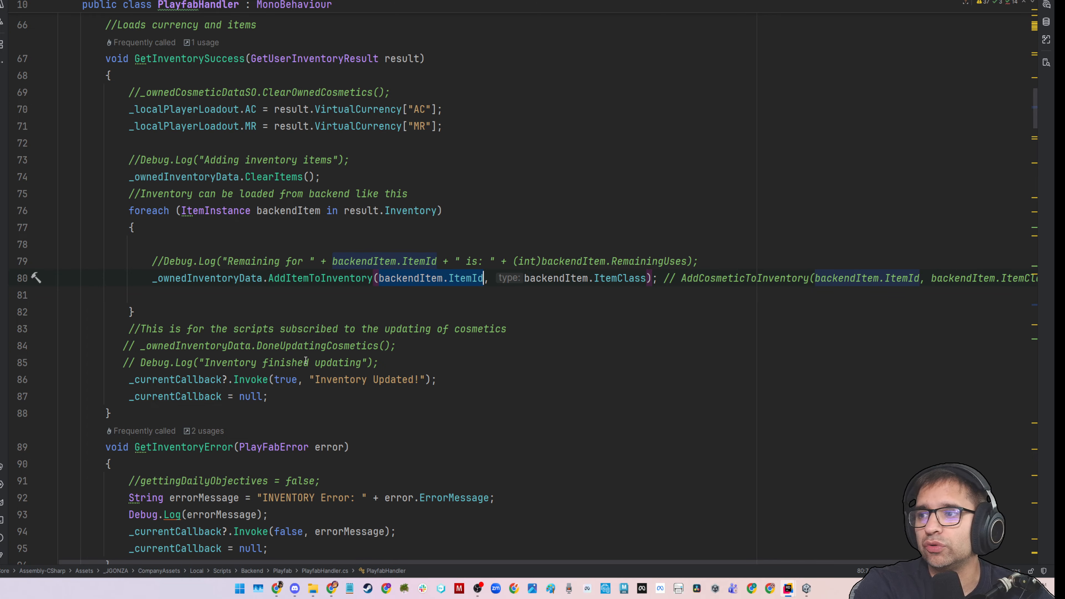
{"action": "scroll", "coordinate": [310, 346], "scroll_direction": "up", "scroll_amount": 1}
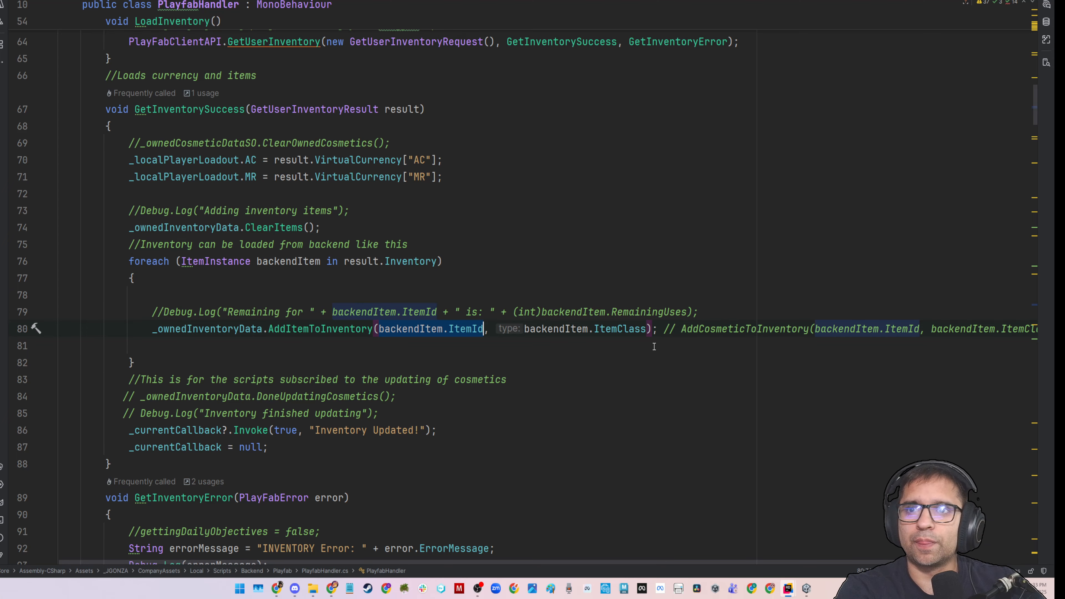
Find the PurchaseItem method in PlayfabHandler.cs and examine its makingPurchases guard.
{"action": "scroll", "coordinate": [654, 347], "scroll_direction": "down", "scroll_amount": 20}
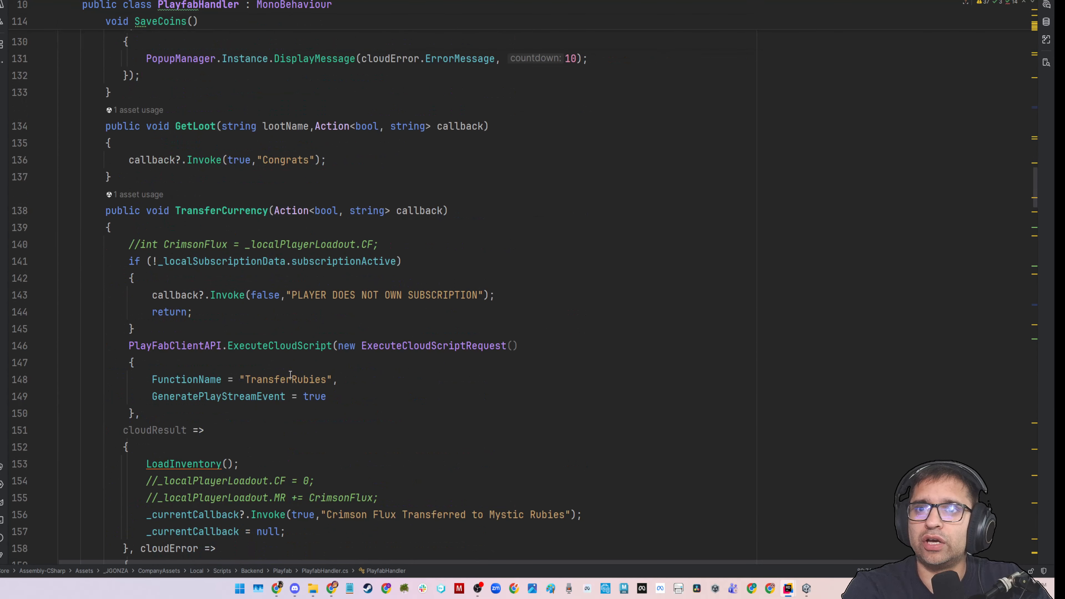
{"action": "scroll", "coordinate": [290, 374], "scroll_direction": "down", "scroll_amount": 10}
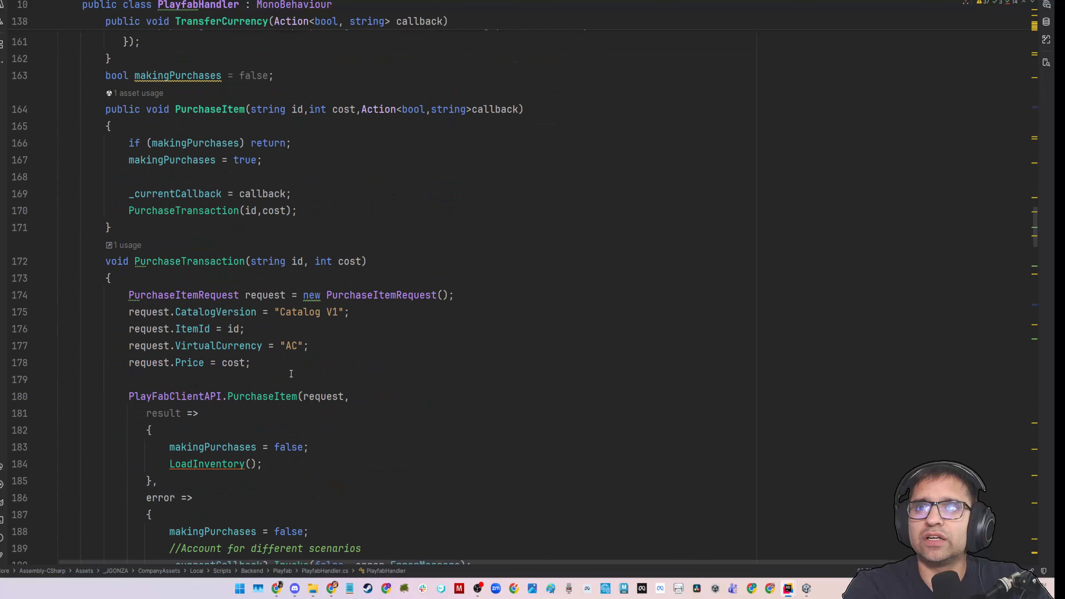
{"action": "scroll", "coordinate": [182, 165], "scroll_direction": "down", "scroll_amount": 2}
{"action": "scroll", "coordinate": [195, 165], "scroll_direction": "up", "scroll_amount": 1}
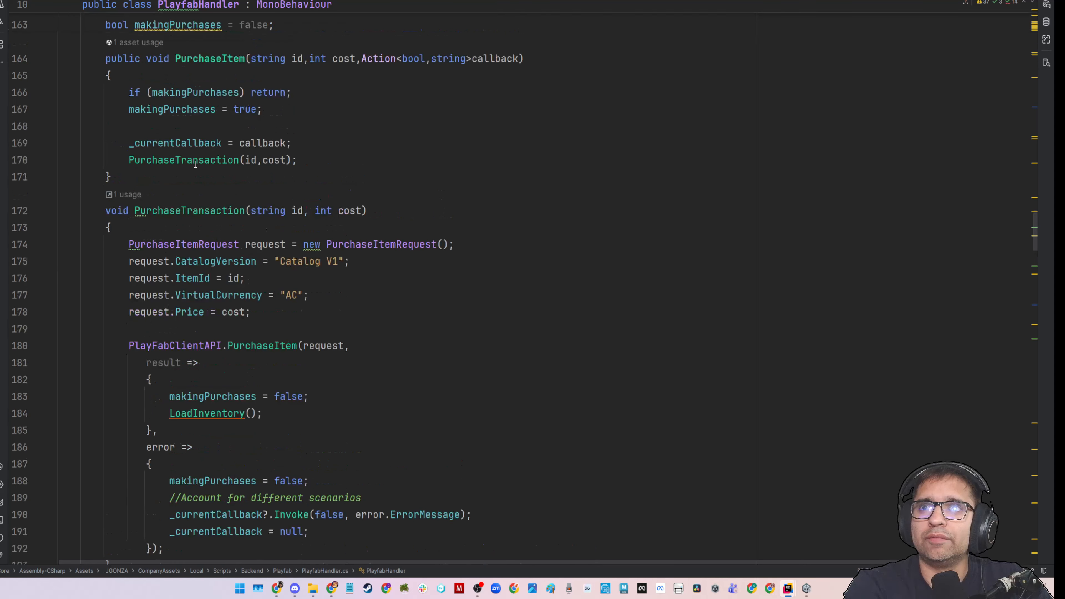
{"action": "left_click_drag", "start_coordinate": [122, 91], "coordinate": [282, 116]}
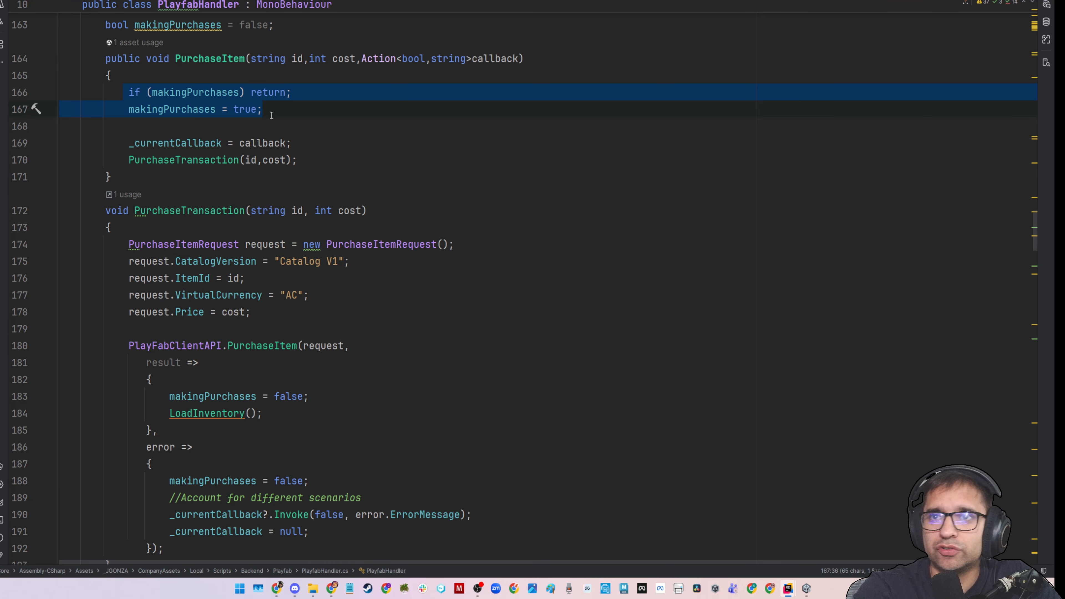
Examine the PurchaseTransaction method called by PurchaseItem, in particular its request.CatalogVersion assignment.
{"action": "scroll", "coordinate": [273, 147], "scroll_direction": "down", "scroll_amount": 1}
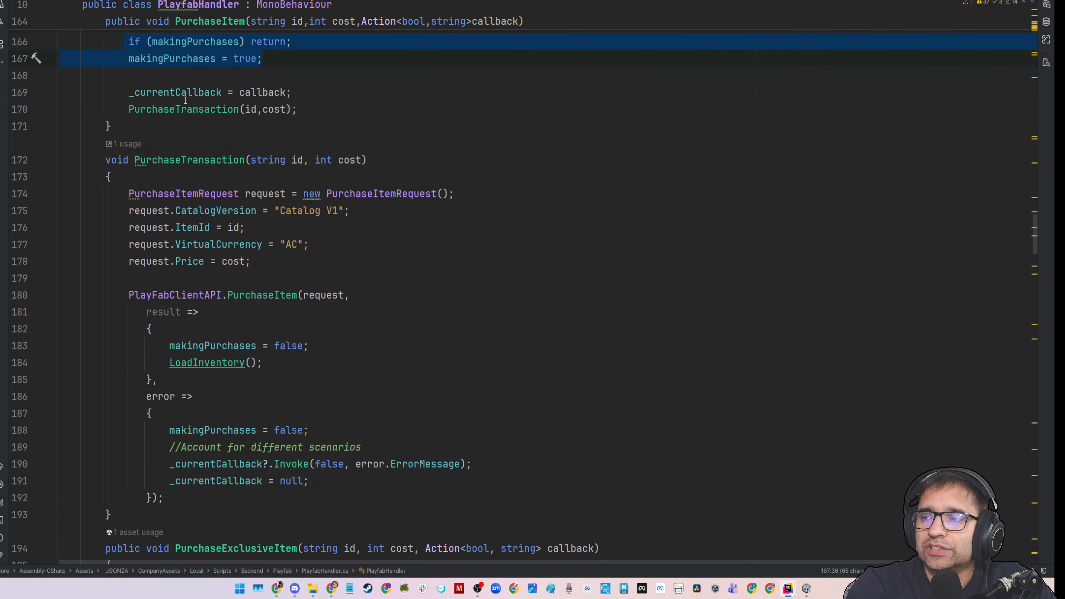
{"action": "scroll", "coordinate": [185, 100], "scroll_direction": "down", "scroll_amount": 2}
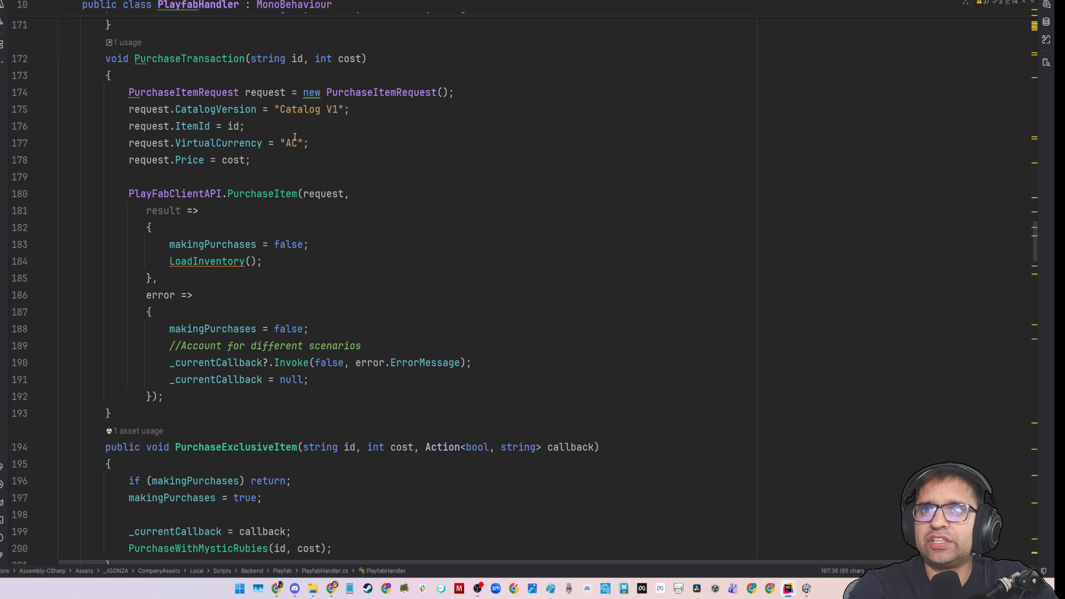
{"action": "left_click_drag", "start_coordinate": [132, 111], "coordinate": [356, 110]}
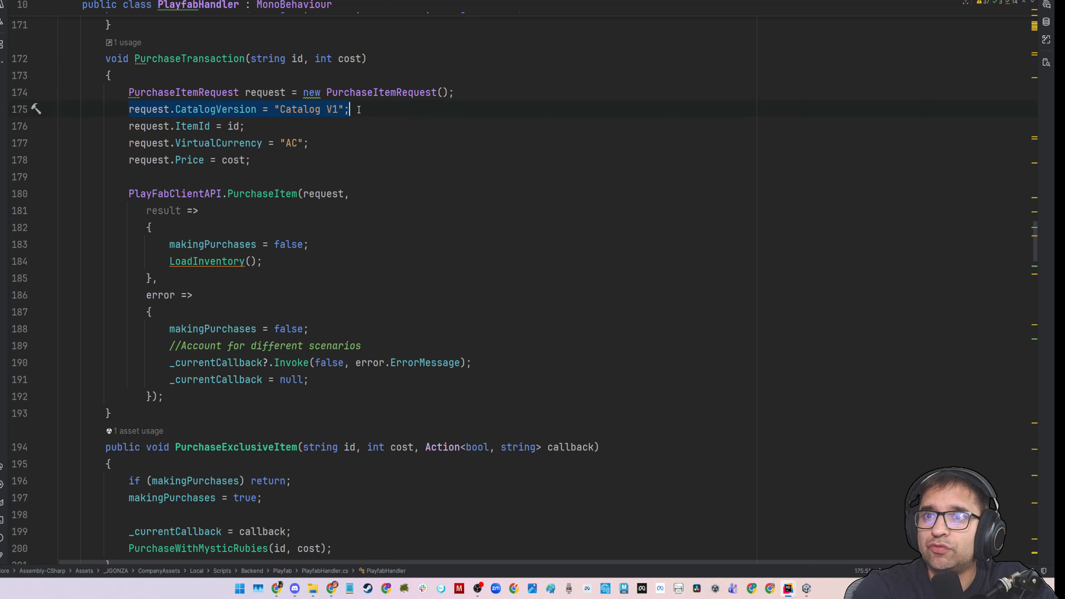
Comment out the request.CatalogVersion line in PurchaseTransaction and restore it to active code.
{"action": "left_click", "coordinate": [358, 110]}
{"action": "double_click", "coordinate": [131, 111]}
{"action": "key", "text": "ctrl+slash"}
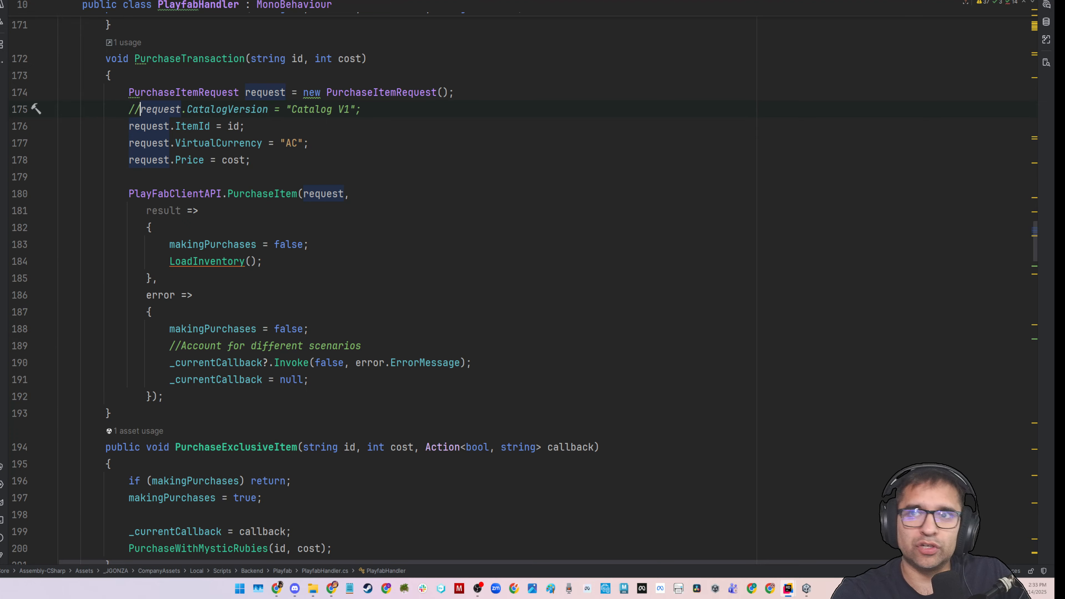
{"action": "key", "text": "Left"}
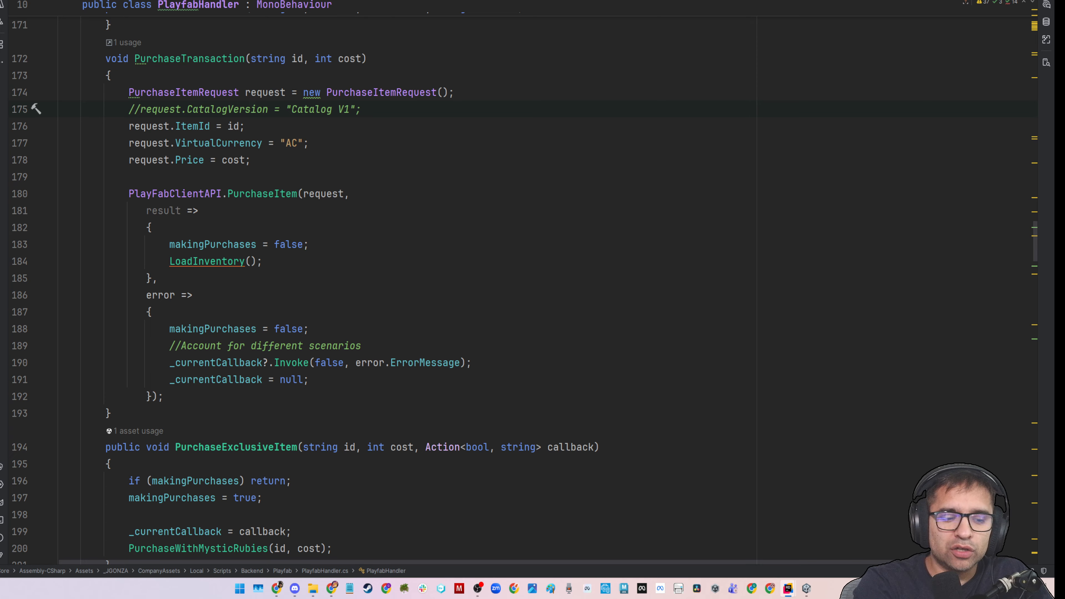
{"action": "key", "text": "BackSpace"}
{"action": "key", "text": "BackSpace"}
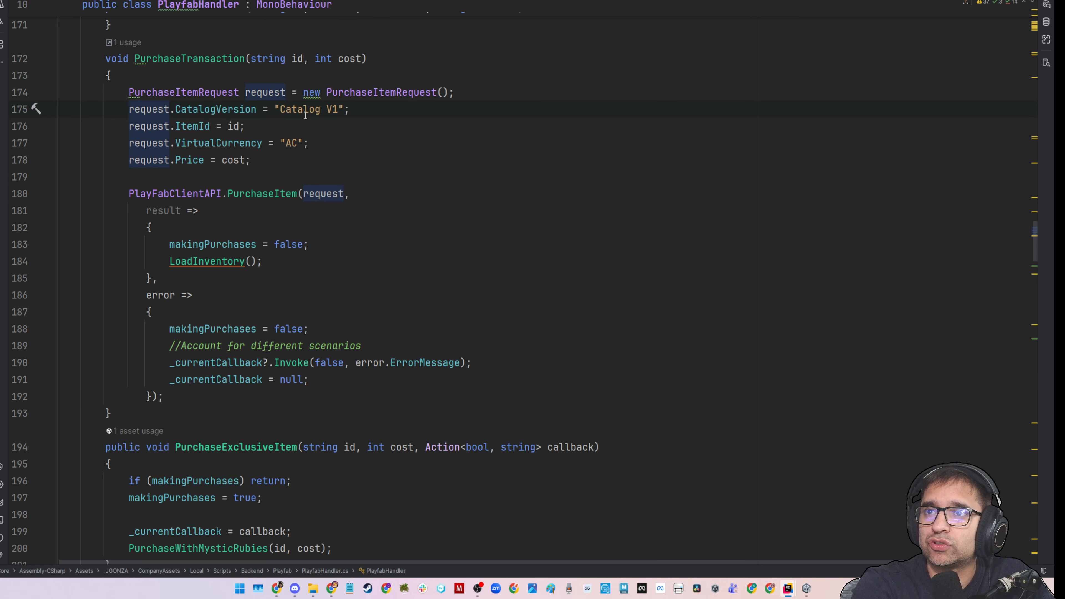
Examine the CatalogVersion, ItemId, VirtualCurrency and Price assignments of the purchase request in PurchaseTransaction.
{"action": "left_click_drag", "start_coordinate": [344, 110], "coordinate": [130, 134]}
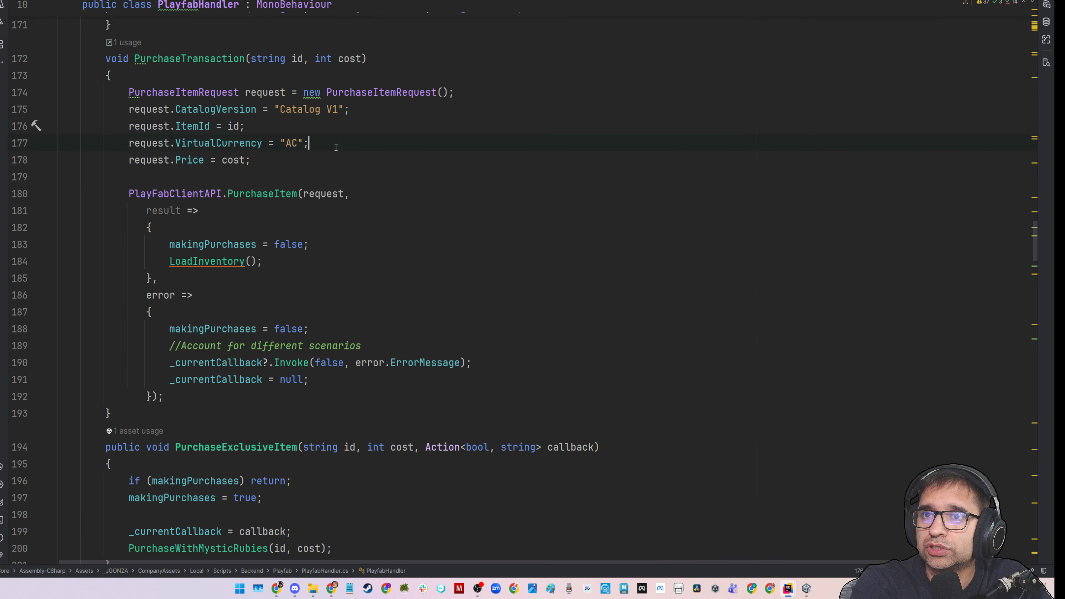
{"action": "left_click_drag", "start_coordinate": [311, 143], "coordinate": [105, 144]}
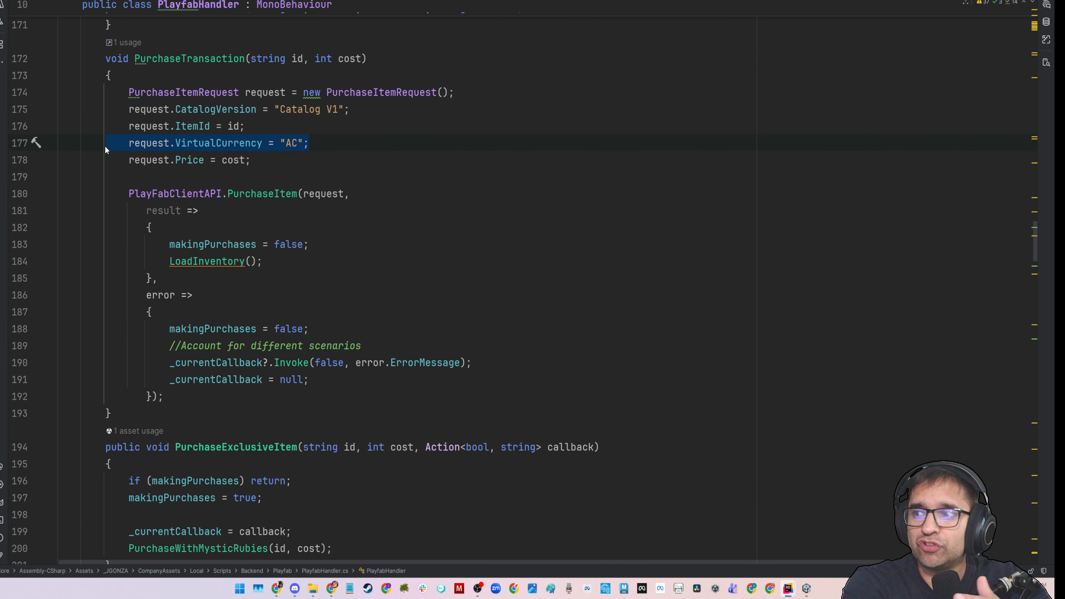
{"action": "left_click_drag", "start_coordinate": [250, 161], "coordinate": [100, 161]}
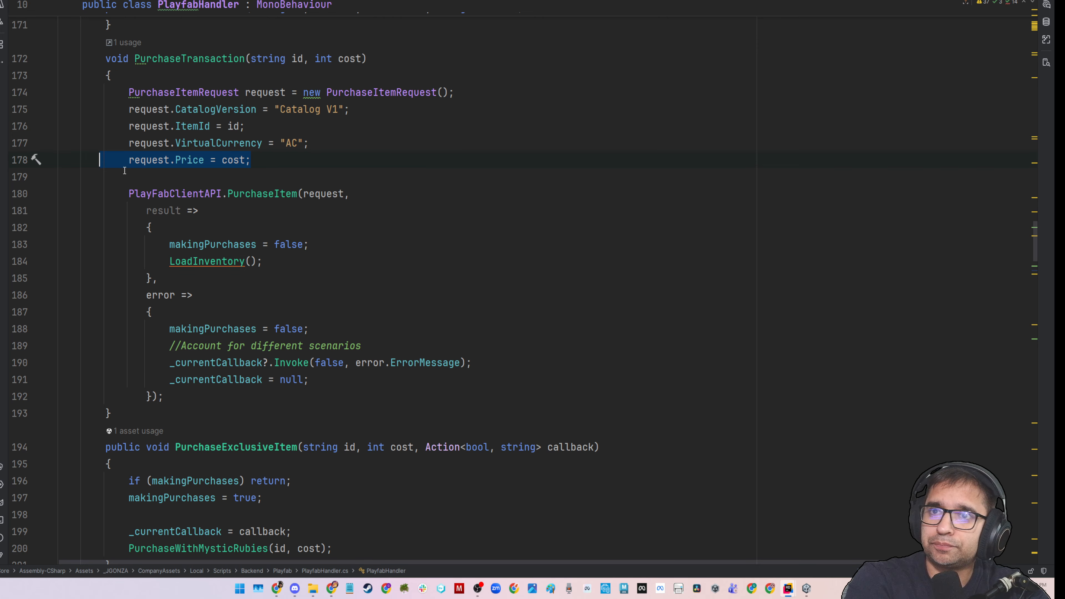
{"action": "left_click", "coordinate": [129, 109]}
{"action": "left_click_drag", "start_coordinate": [129, 109], "coordinate": [282, 179]}
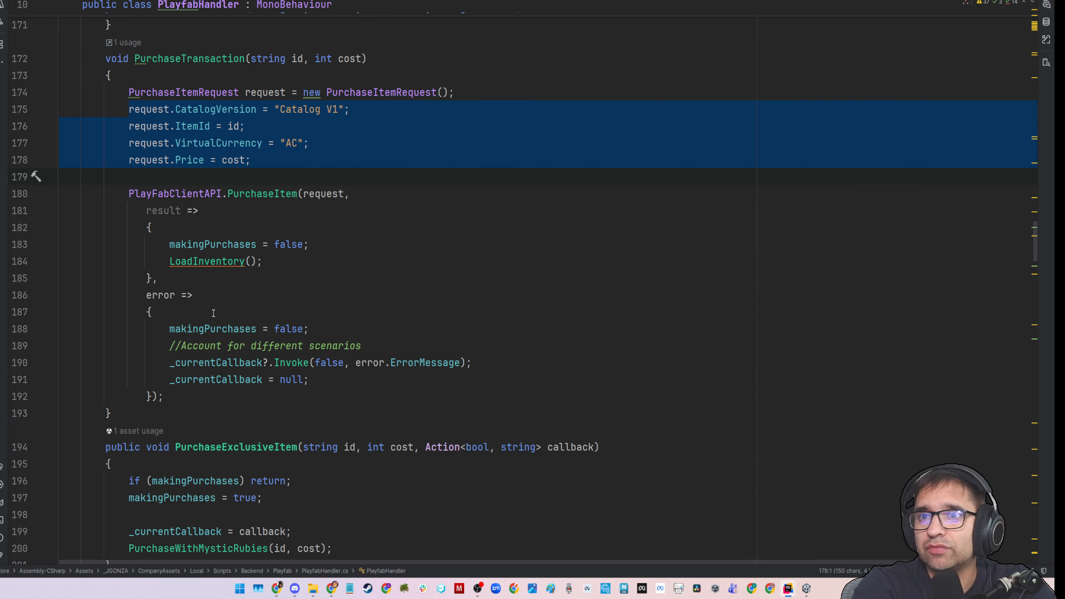
Examine the error callback's ErrorMessage handling and the LoadInventory call in the result callback of PlayFabClientAPI.PurchaseItem.
{"action": "left_click_drag", "start_coordinate": [154, 329], "coordinate": [399, 368]}
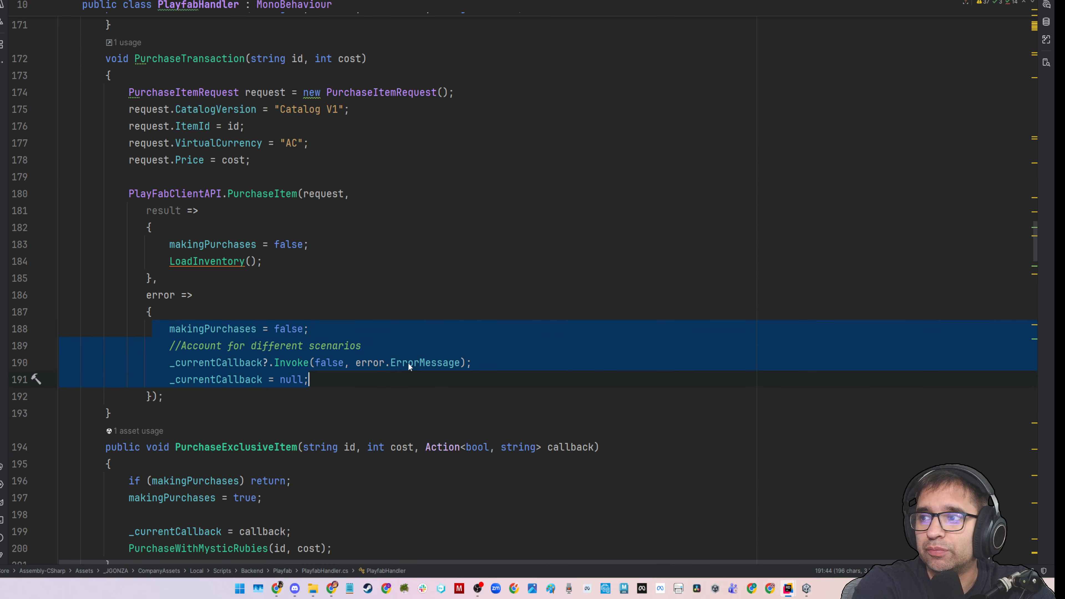
{"action": "mouse_move", "coordinate": [401, 362]}
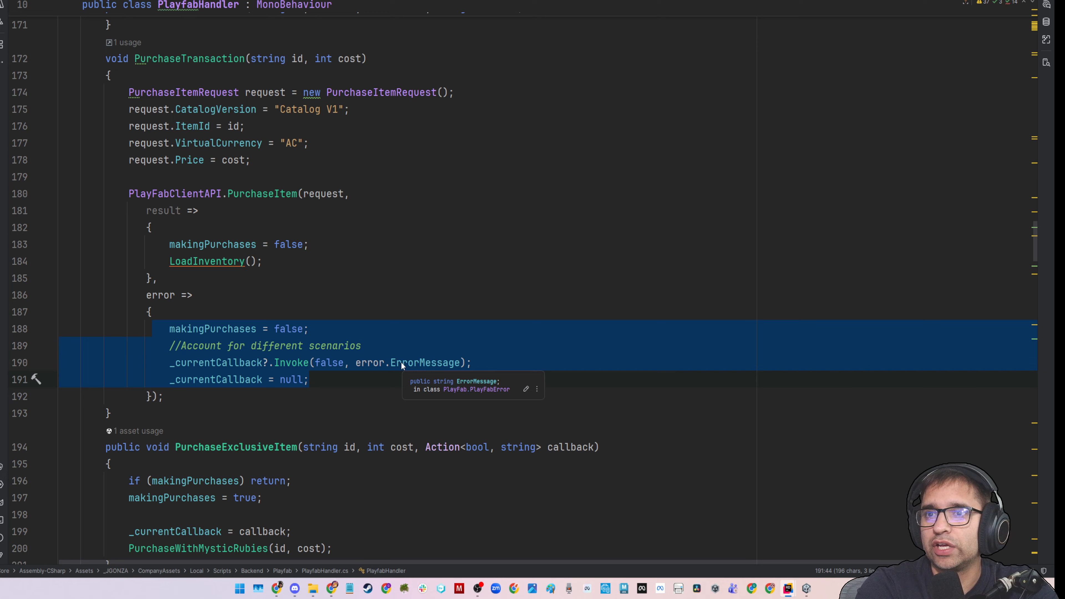
{"action": "left_click", "coordinate": [274, 260]}
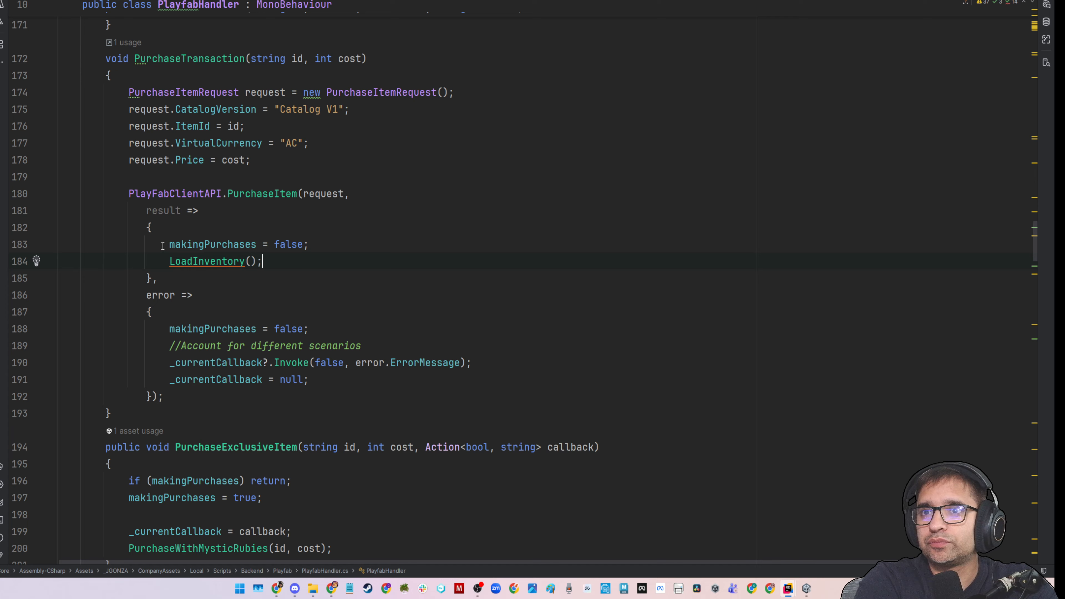
{"action": "left_click_drag", "start_coordinate": [171, 262], "coordinate": [257, 261]}
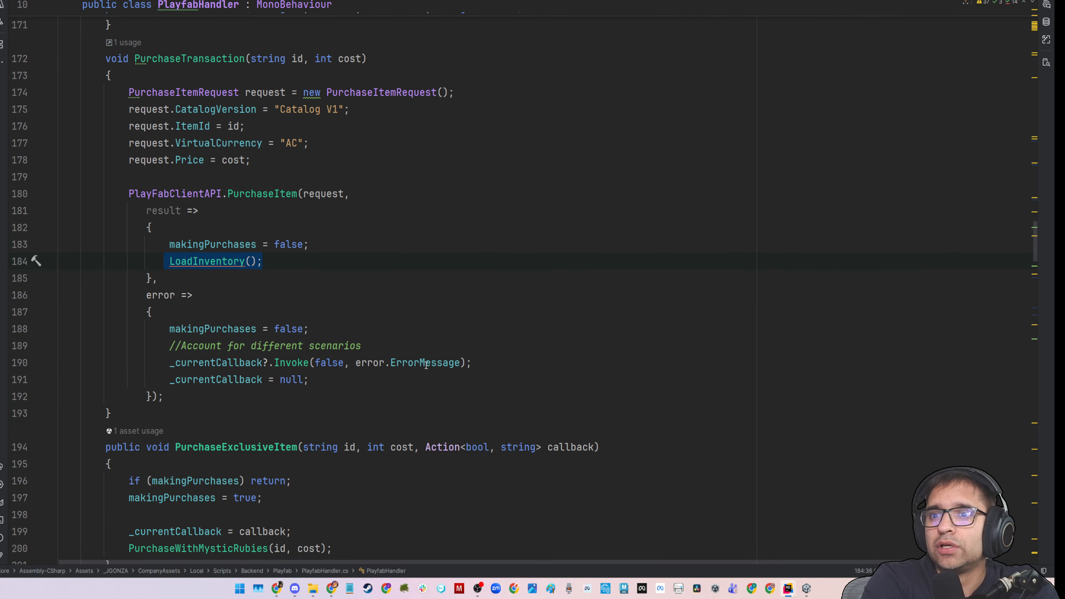
Follow the LoadInventory call from the purchase result to its definition and examine the AddItemToInventory line in GetInventorySuccess.
{"action": "scroll", "coordinate": [337, 275], "scroll_direction": "down", "scroll_amount": 1}
{"action": "scroll", "coordinate": [314, 455], "scroll_direction": "up", "scroll_amount": 4}
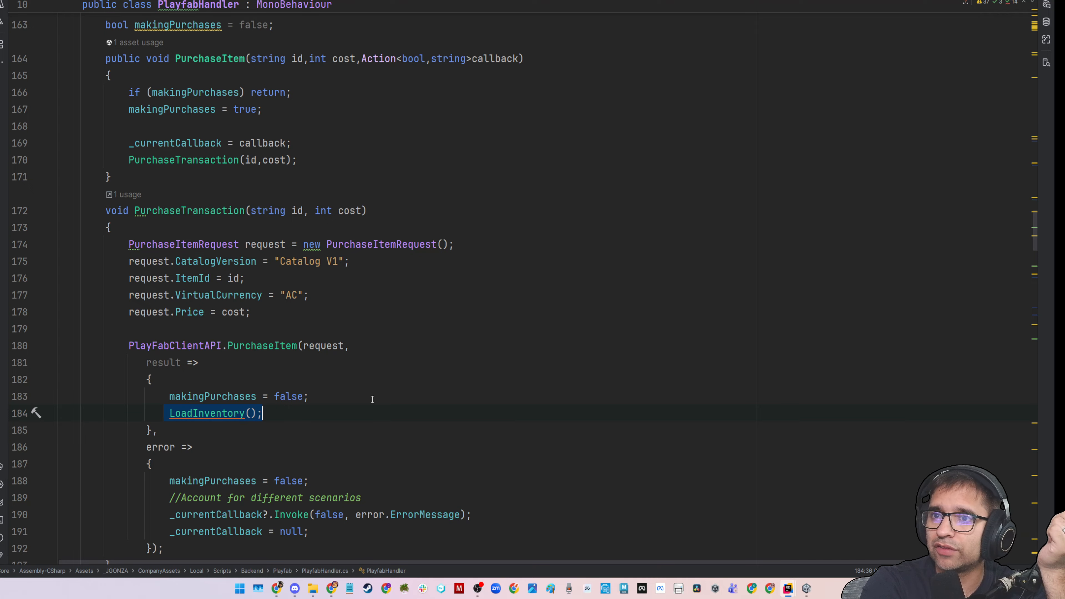
{"action": "scroll", "coordinate": [372, 398], "scroll_direction": "up", "scroll_amount": 5}
{"action": "scroll", "coordinate": [356, 411], "scroll_direction": "down", "scroll_amount": 5}
{"action": "left_click", "coordinate": [293, 423]}
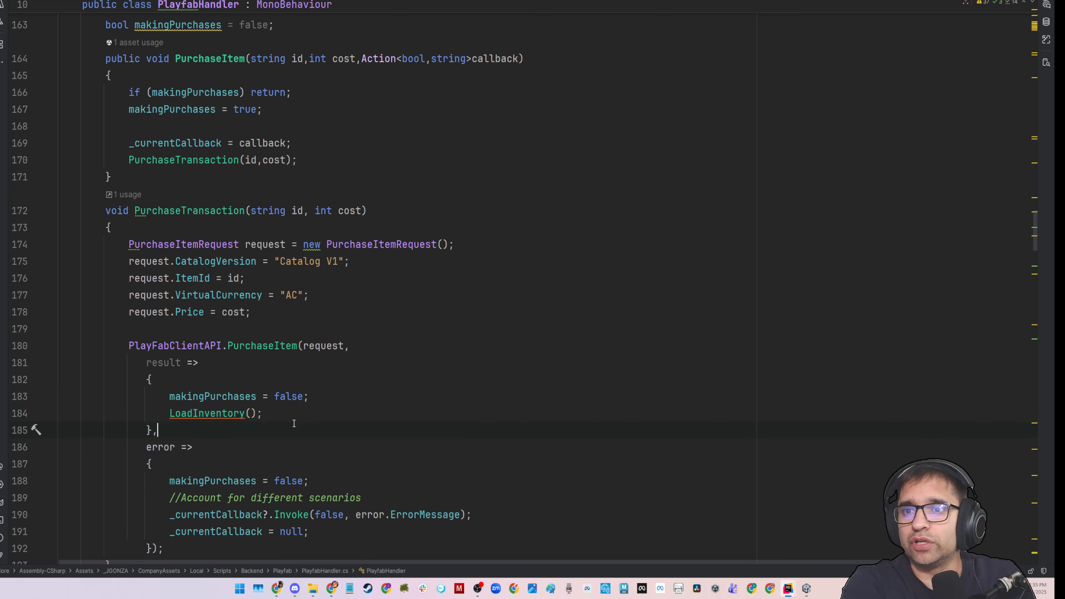
{"action": "left_click", "coordinate": [237, 413], "text": "ctrl"}
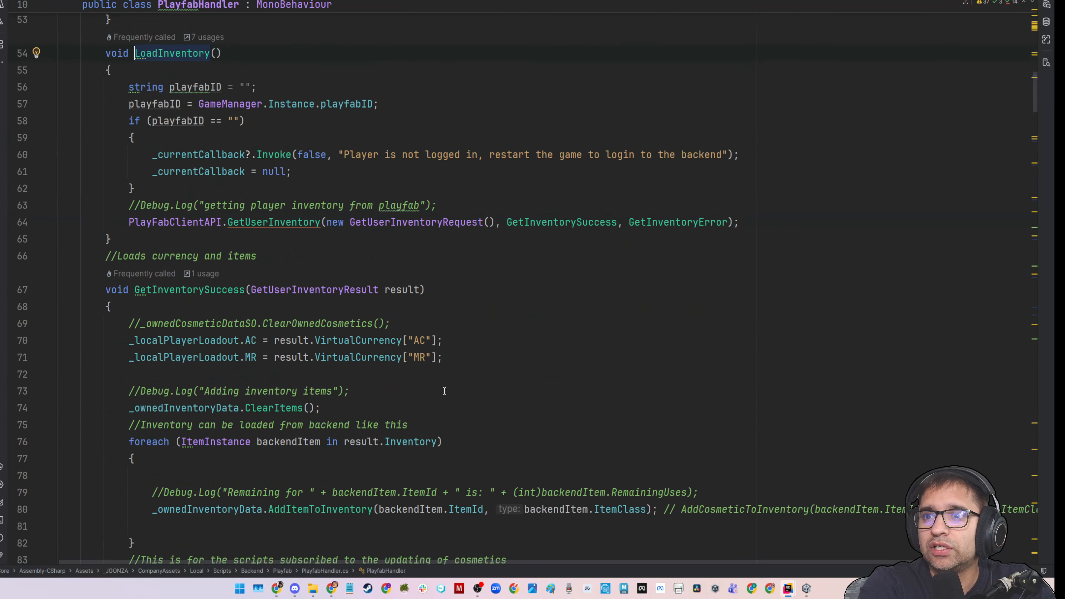
{"action": "scroll", "coordinate": [444, 390], "scroll_direction": "down", "scroll_amount": 4}
{"action": "left_click_drag", "start_coordinate": [499, 330], "coordinate": [673, 314]}
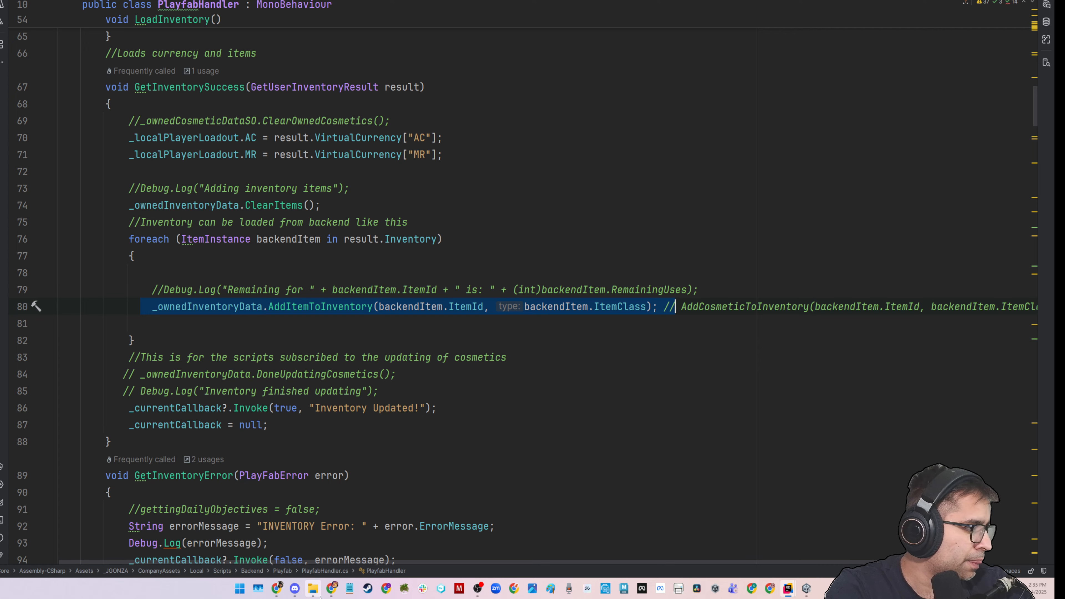
Switch to the PlayFab Cosmetics catalog in the browser and set the wizardWand item's class to wands.
{"action": "left_click", "coordinate": [276, 589]}
{"action": "left_click", "coordinate": [922, 0]}
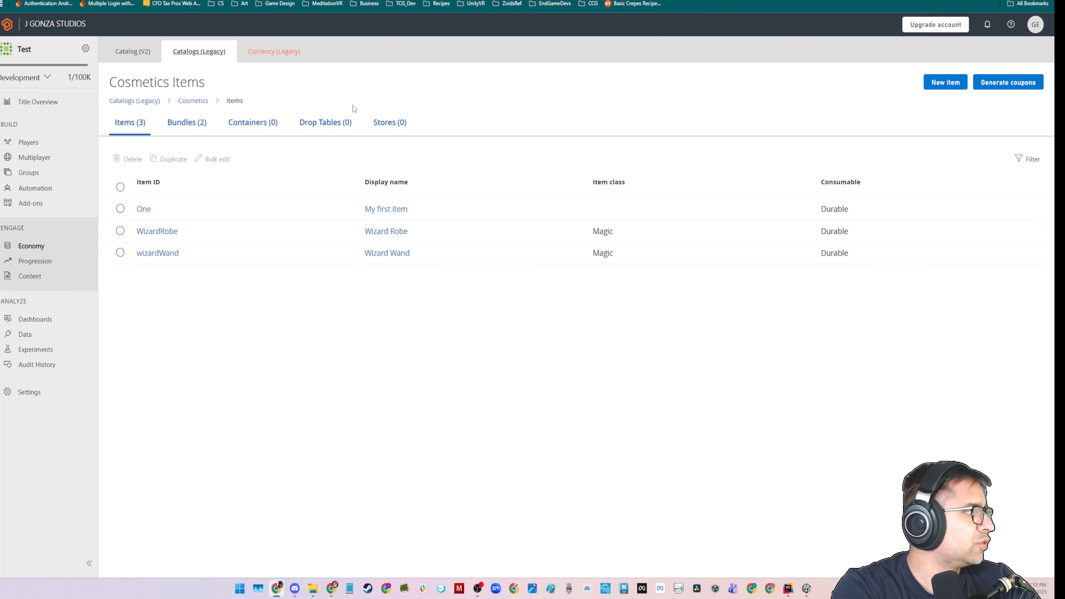
{"action": "left_click", "coordinate": [163, 254]}
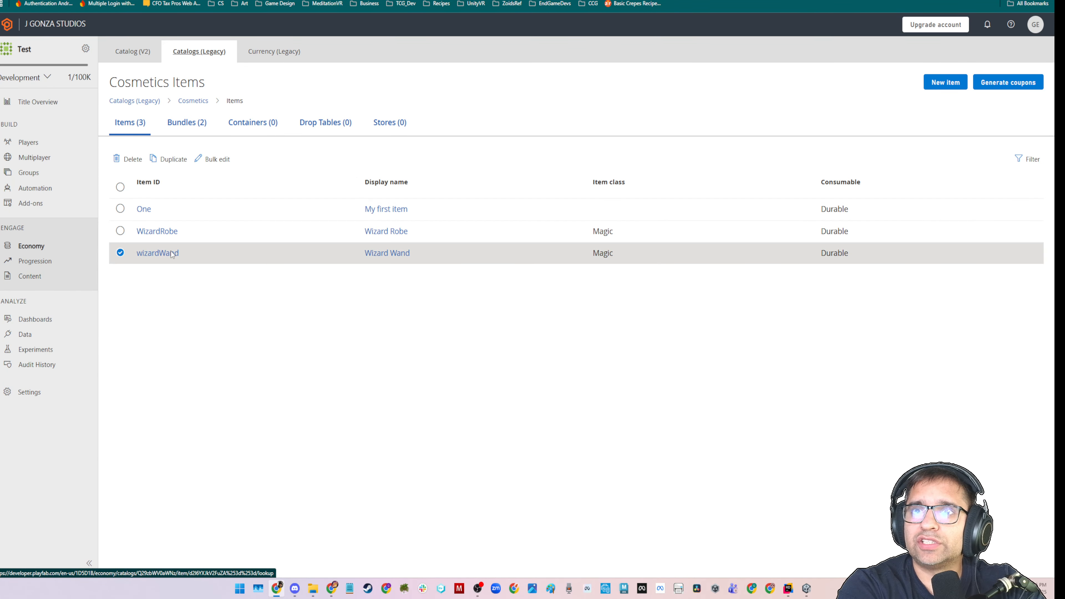
{"action": "left_click", "coordinate": [168, 253]}
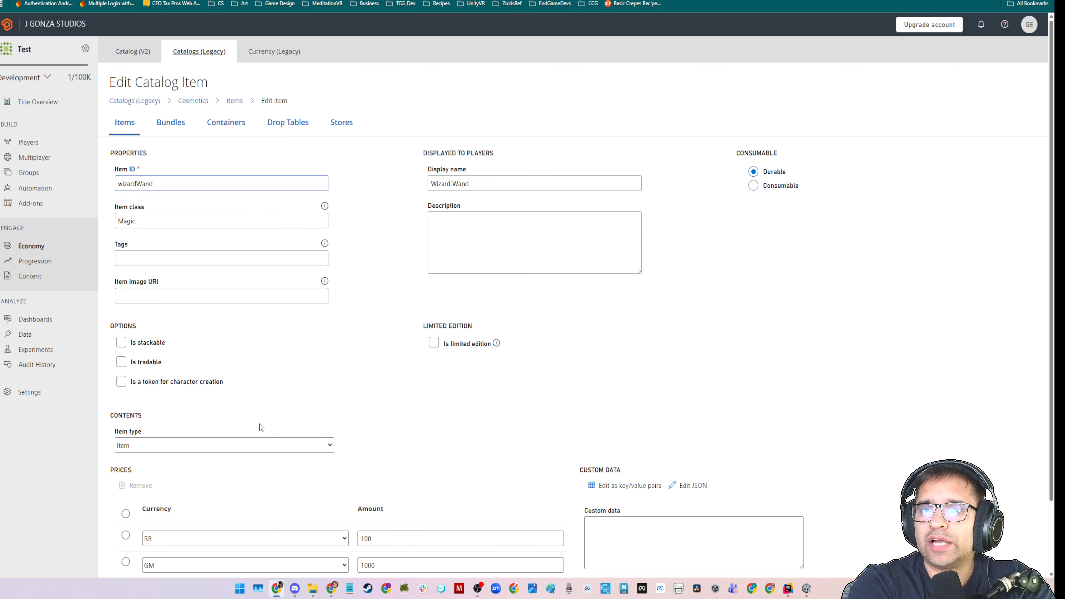
{"action": "scroll", "coordinate": [260, 428], "scroll_direction": "down", "scroll_amount": 2}
{"action": "scroll", "coordinate": [101, 359], "scroll_direction": "up", "scroll_amount": 2}
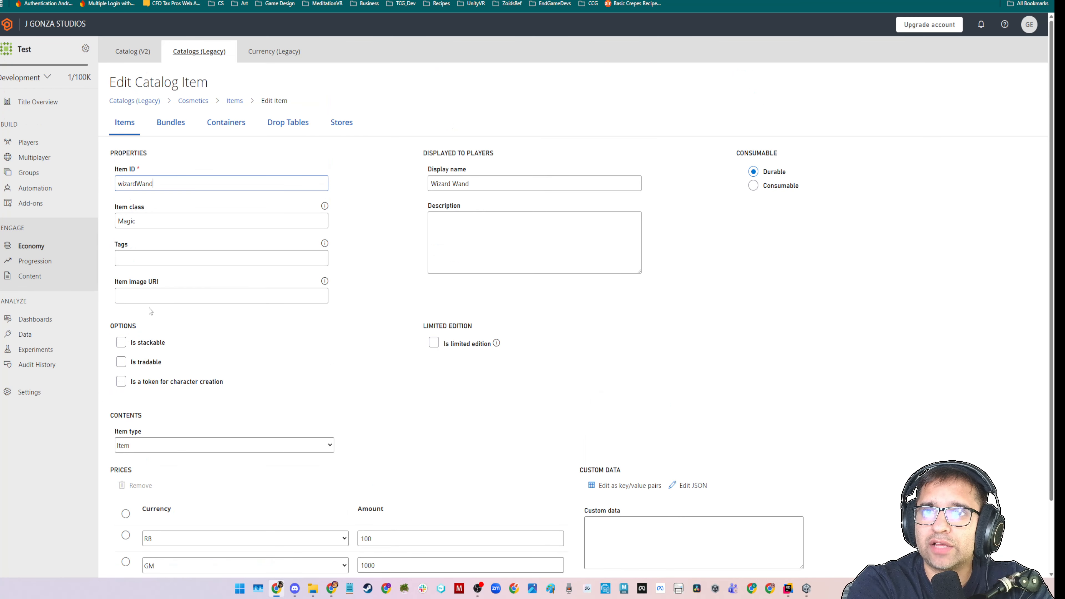
{"action": "key", "text": "Tab"}
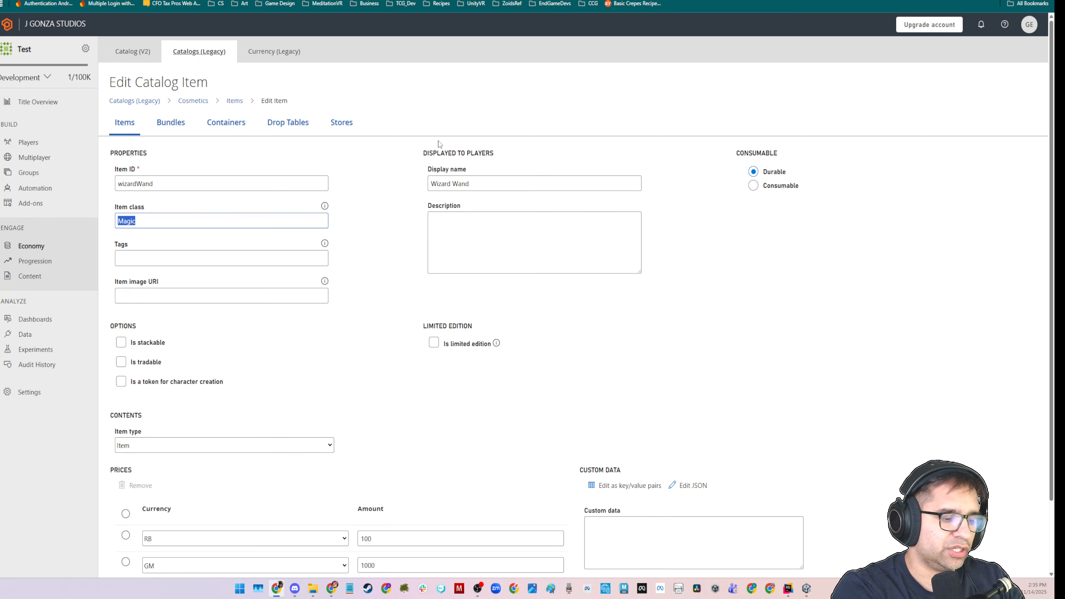
{"action": "type", "text": "wands"}
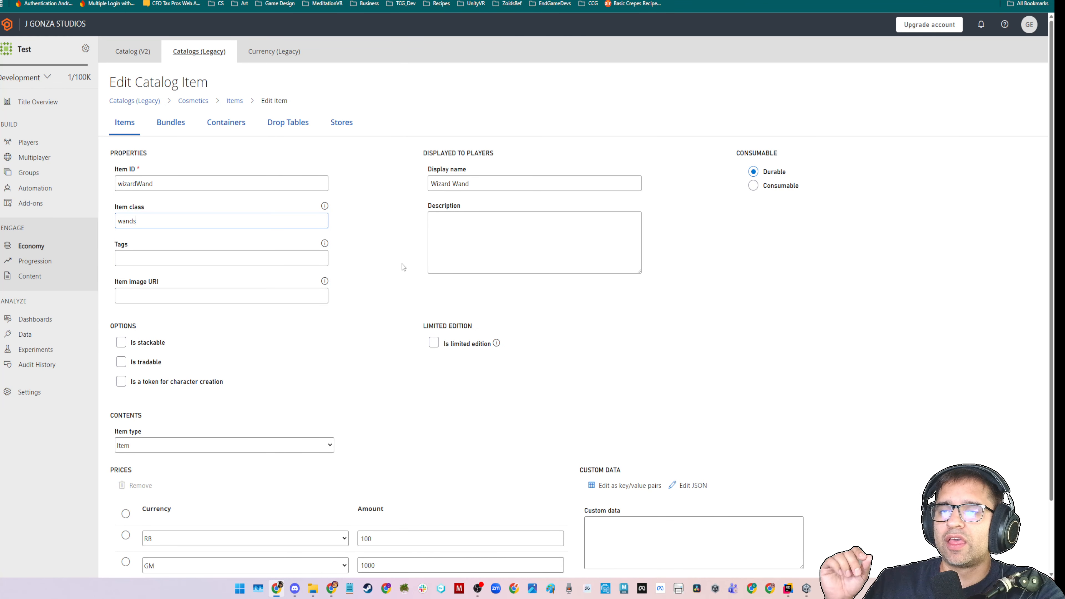
Switch to the Miro flowchart and rearrange the boxes so Inventory item sits diagonally below and to the right of Player Item.
{"action": "left_click", "coordinate": [176, 0]}
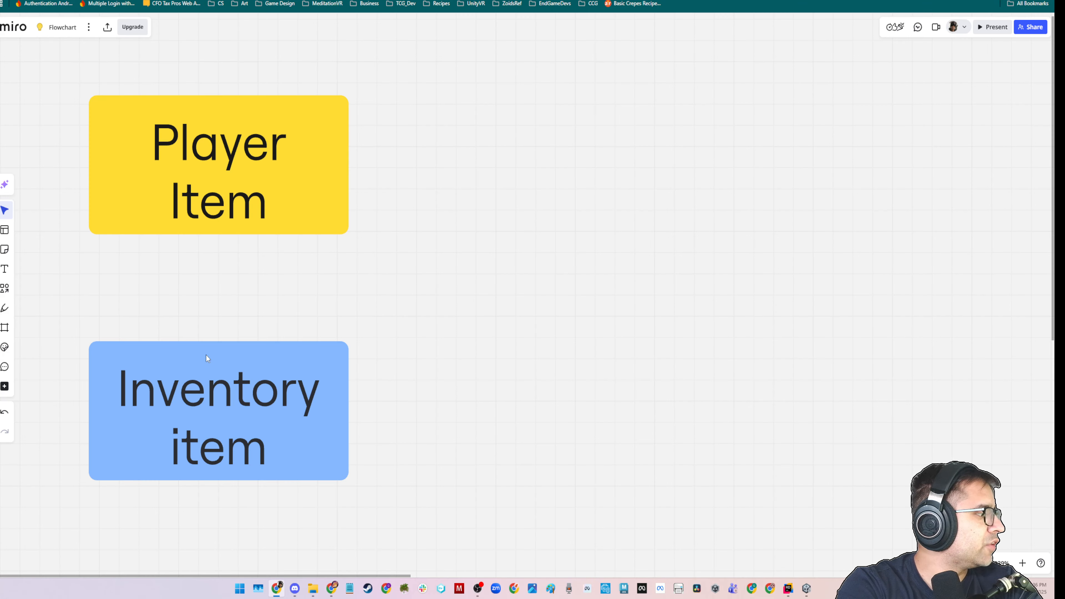
{"action": "left_click_drag", "start_coordinate": [208, 383], "coordinate": [243, 419]}
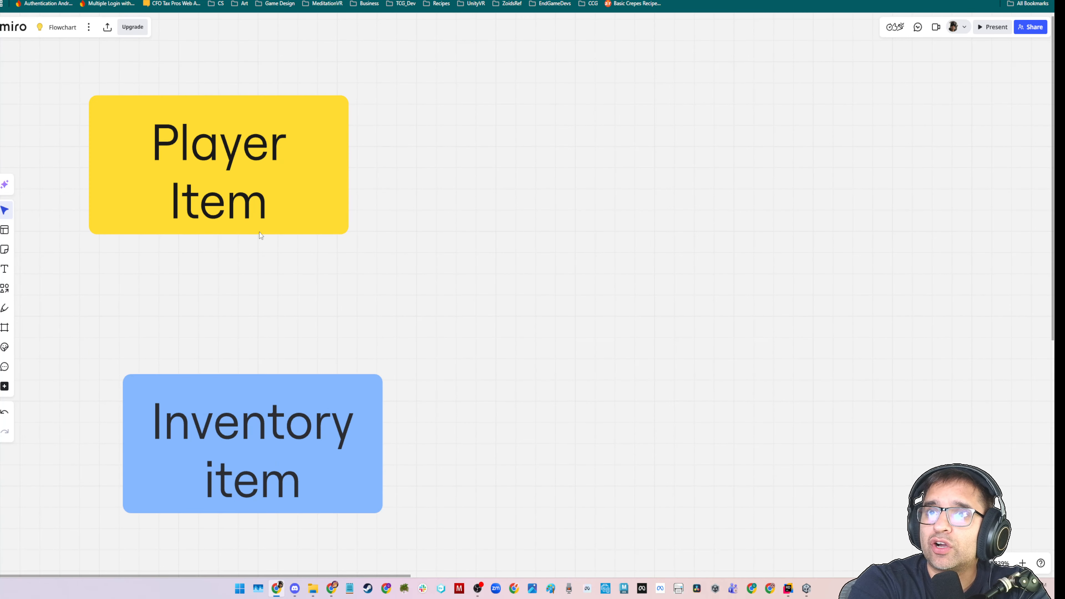
{"action": "left_click_drag", "start_coordinate": [246, 211], "coordinate": [341, 246]}
{"action": "left_click_drag", "start_coordinate": [298, 187], "coordinate": [256, 188]}
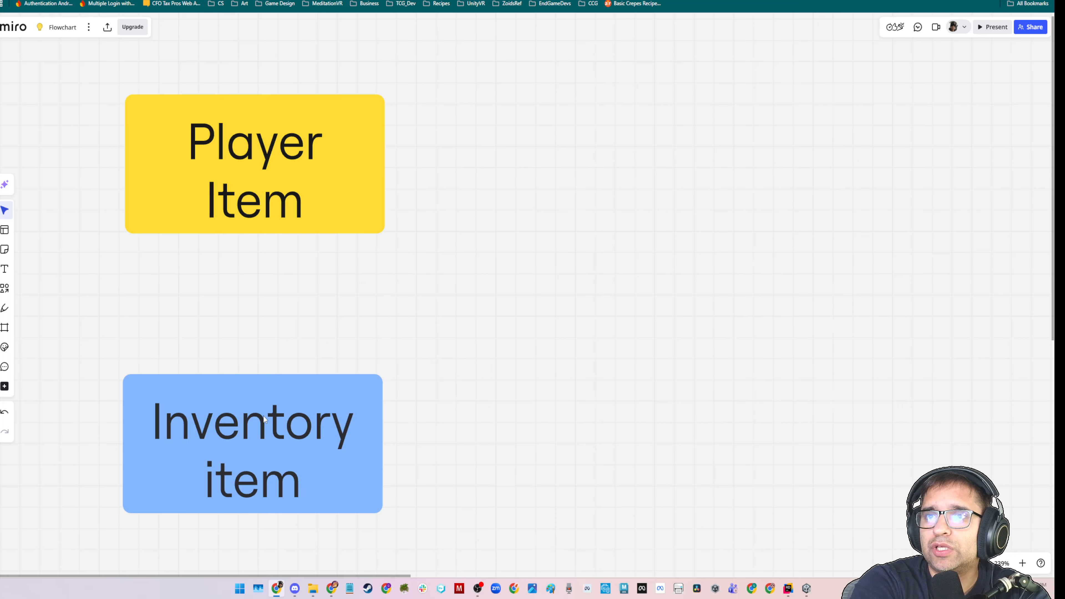
{"action": "left_click_drag", "start_coordinate": [263, 415], "coordinate": [264, 407]}
{"action": "left_click_drag", "start_coordinate": [271, 218], "coordinate": [272, 226]}
{"action": "left_click_drag", "start_coordinate": [277, 417], "coordinate": [517, 428]}
{"action": "mouse_move", "coordinate": [305, 140]}
{"action": "left_mouse_down"}
{"action": "mouse_move", "coordinate": [279, 118]}
{"action": "mouse_move", "coordinate": [289, 147]}
{"action": "left_mouse_up"}
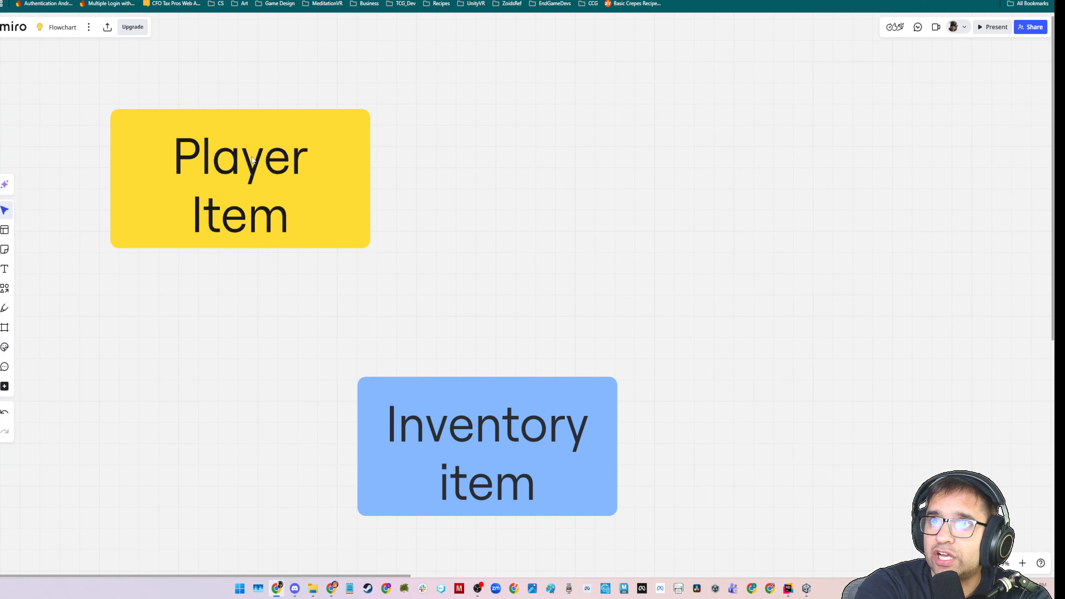
{"action": "left_click_drag", "start_coordinate": [402, 405], "coordinate": [433, 371]}
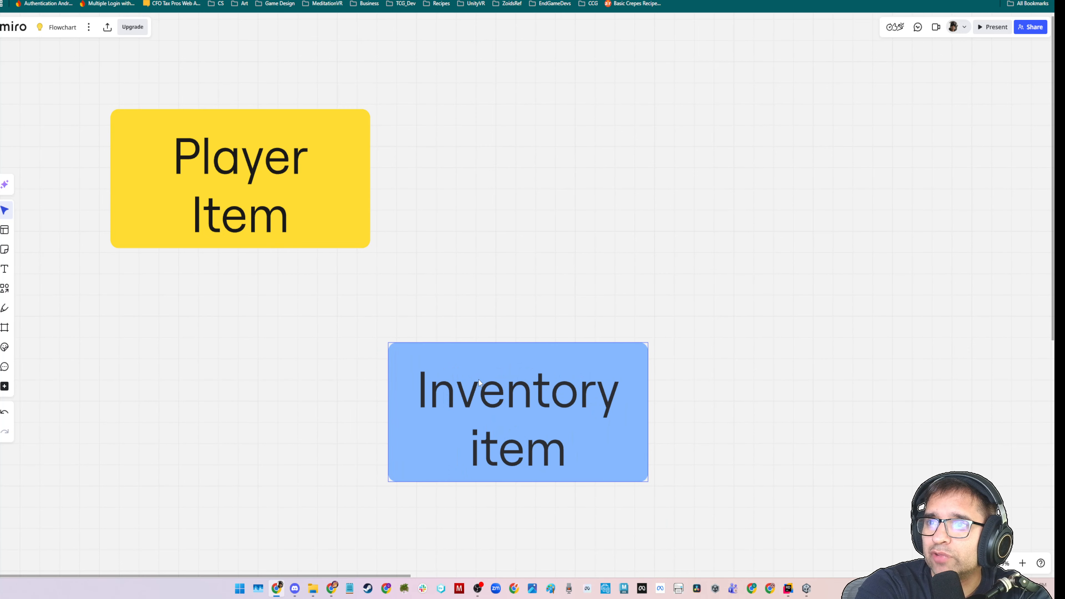
{"action": "left_click_drag", "start_coordinate": [323, 209], "coordinate": [287, 228]}
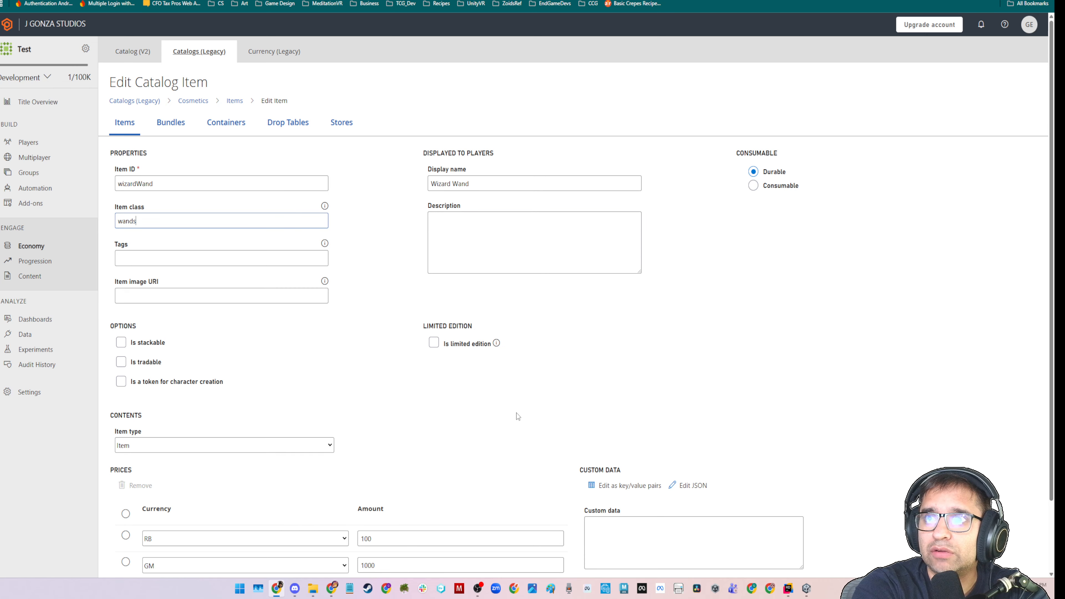
Return to the PlayFab wizardWand item and open its description for editing.
{"action": "left_click", "coordinate": [431, 222]}
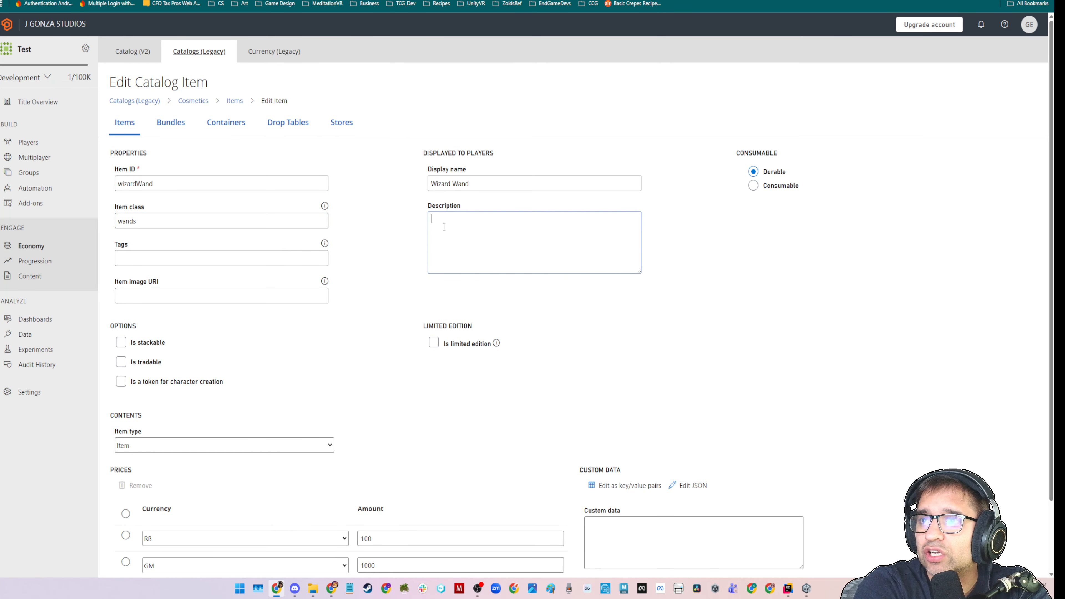